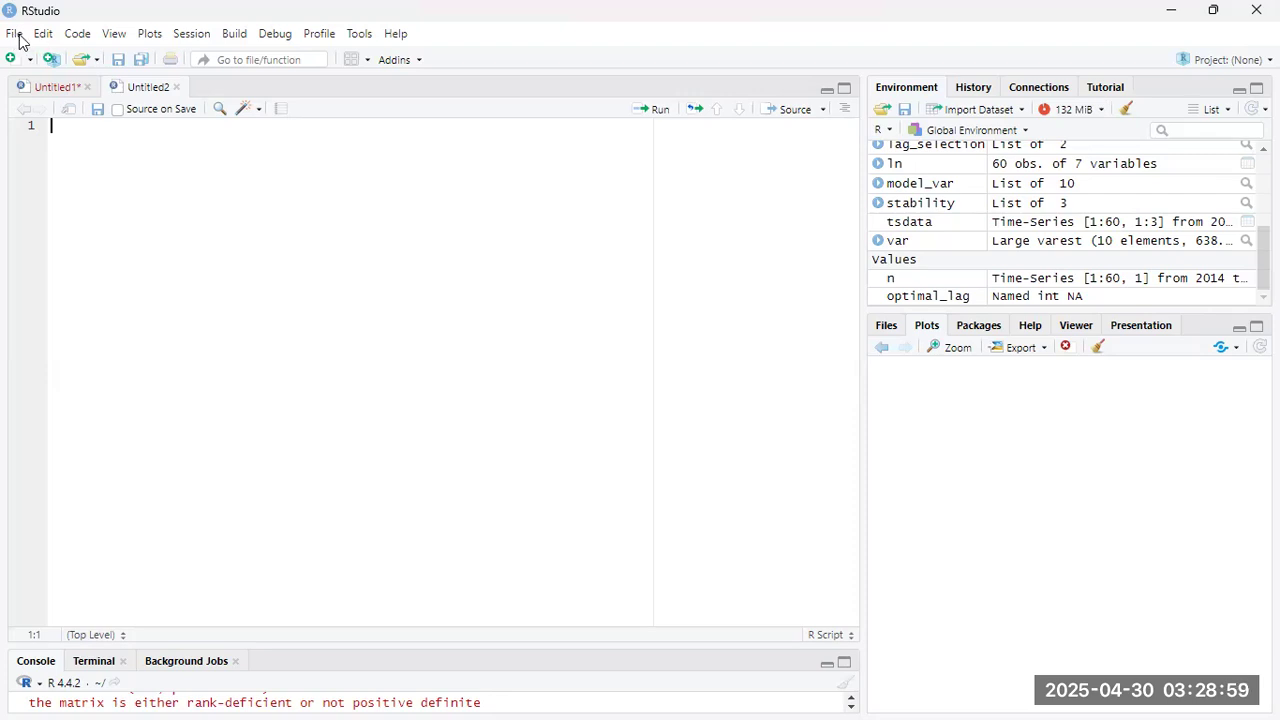
# - Start an Excel dataset import and load the file Data_dengan_Ln (1) from the Downloads folder
pyautogui.click(19, 37)
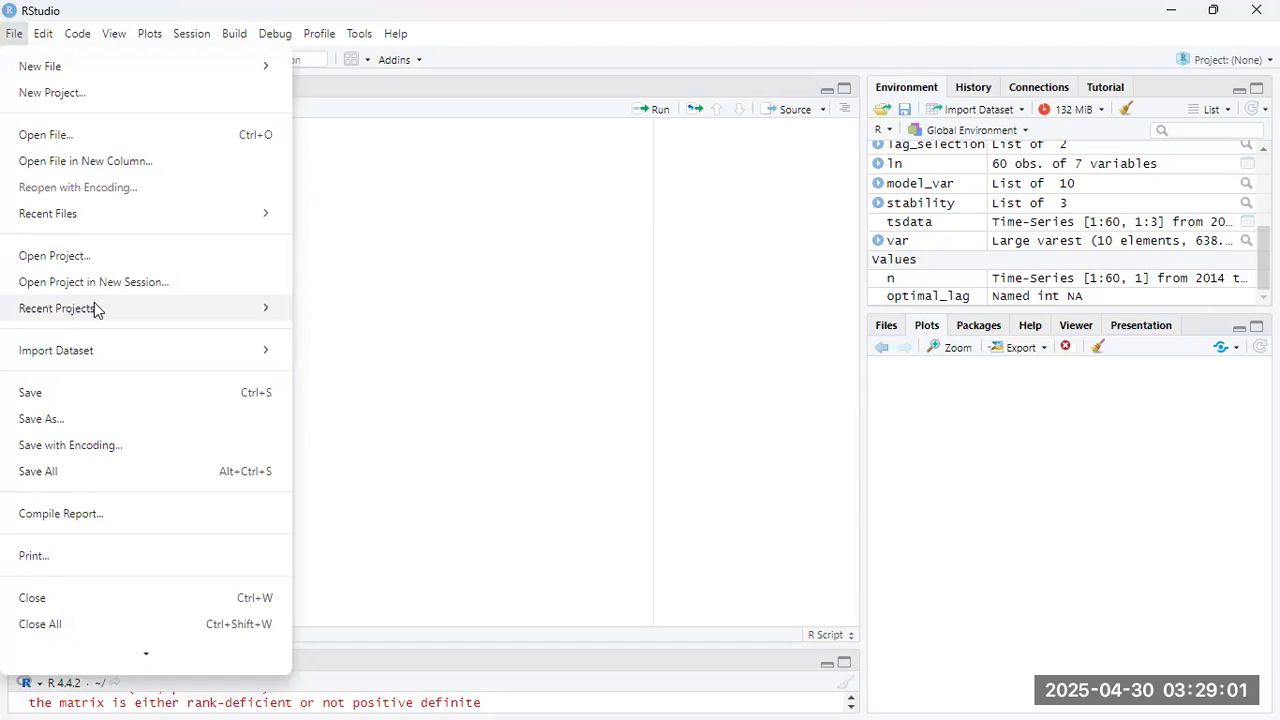
pyautogui.moveTo(223, 362)
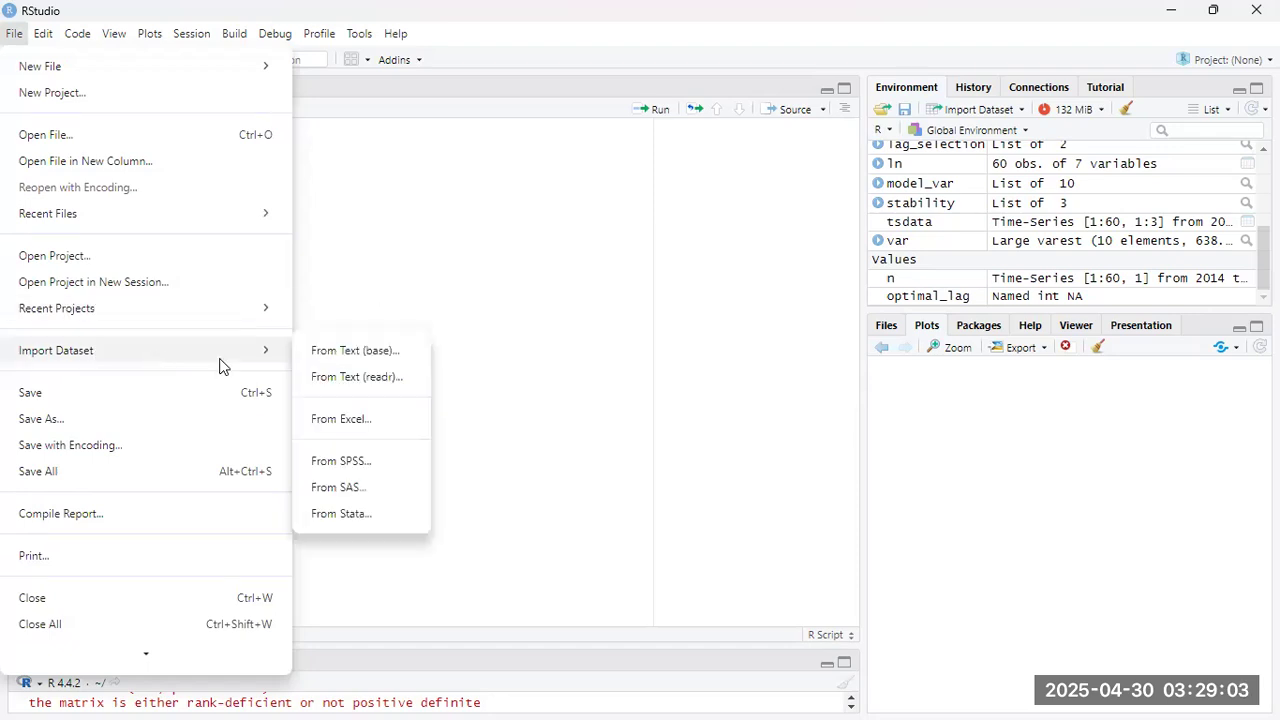
pyautogui.click(340, 420)
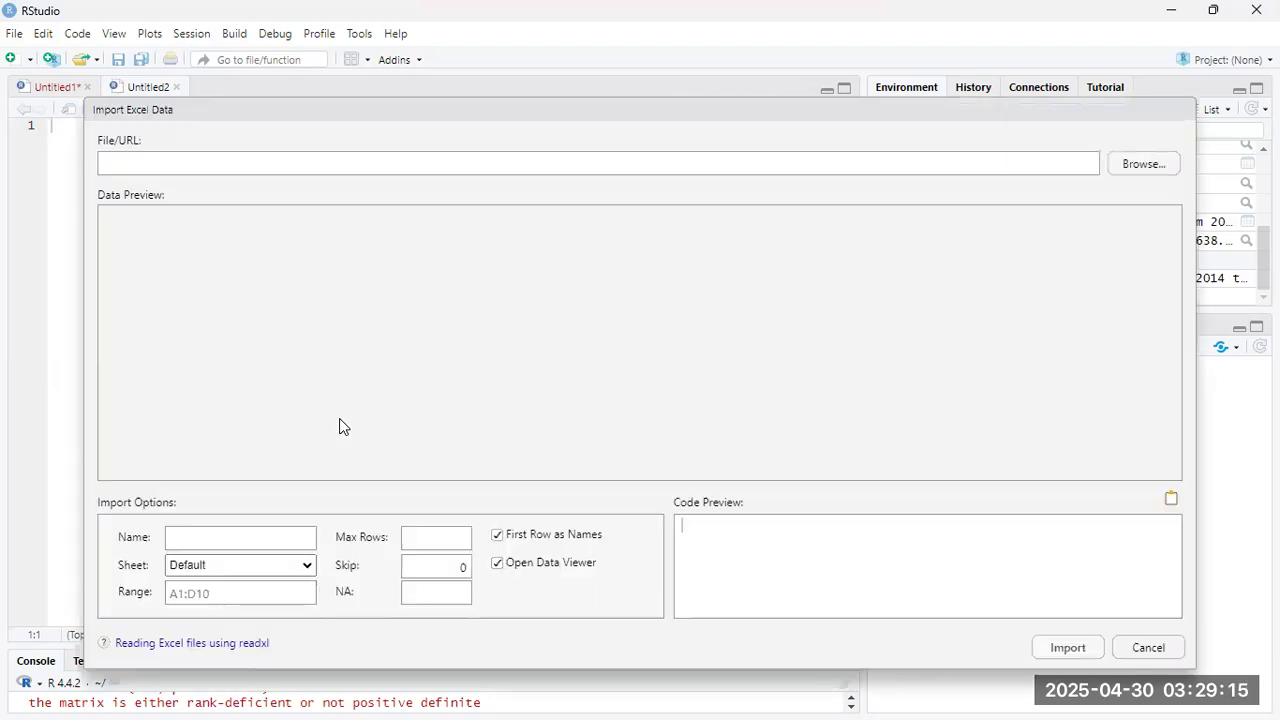
pyautogui.click(1146, 170)
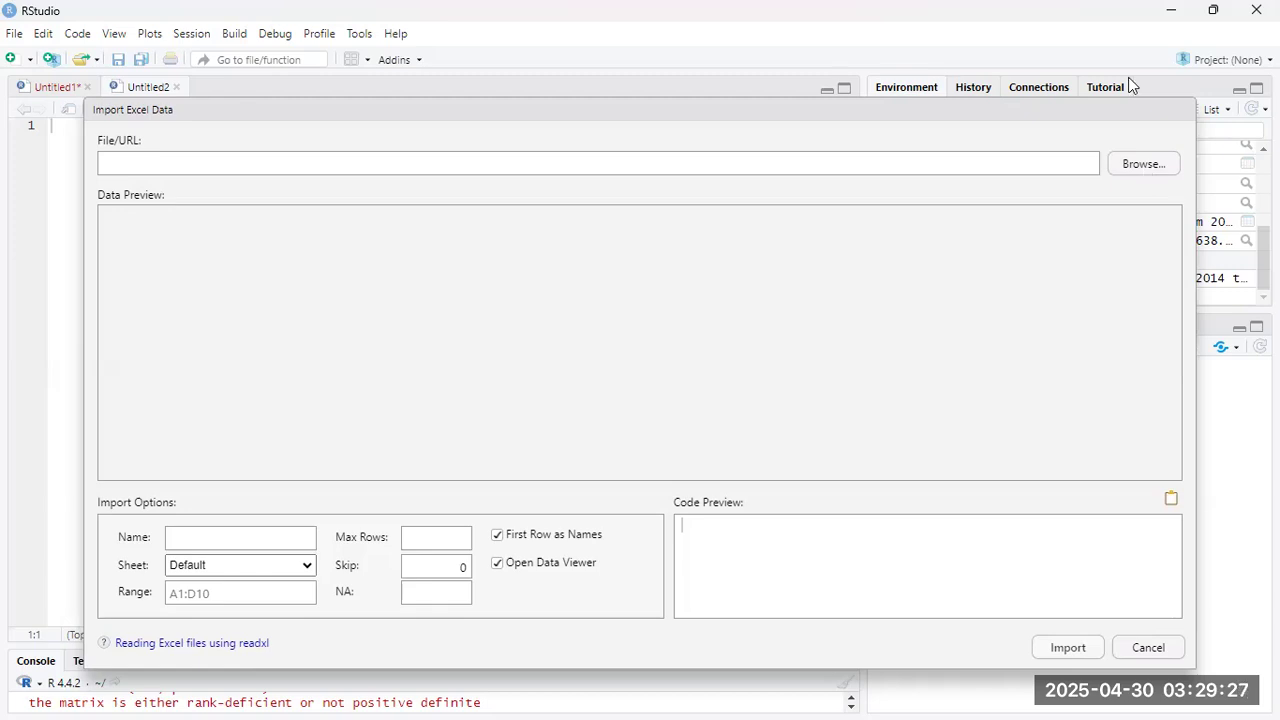
pyautogui.click(1131, 166)
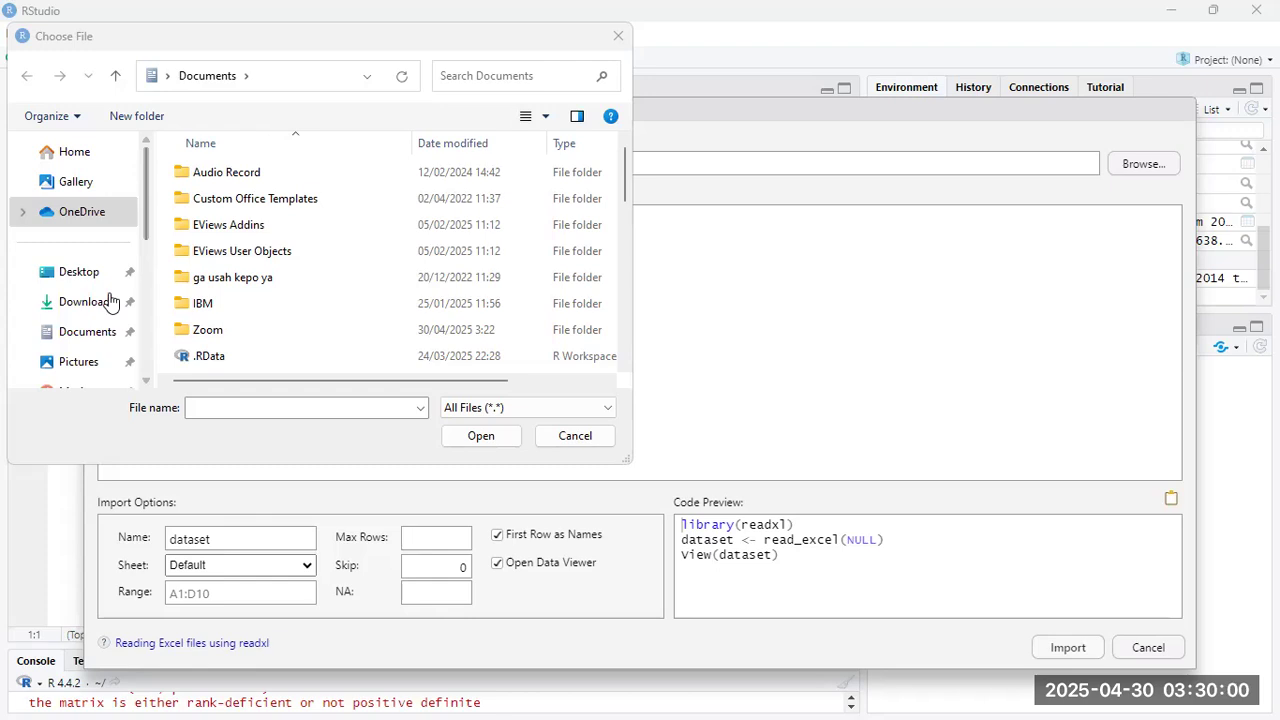
pyautogui.scroll(-1, 88, 244)
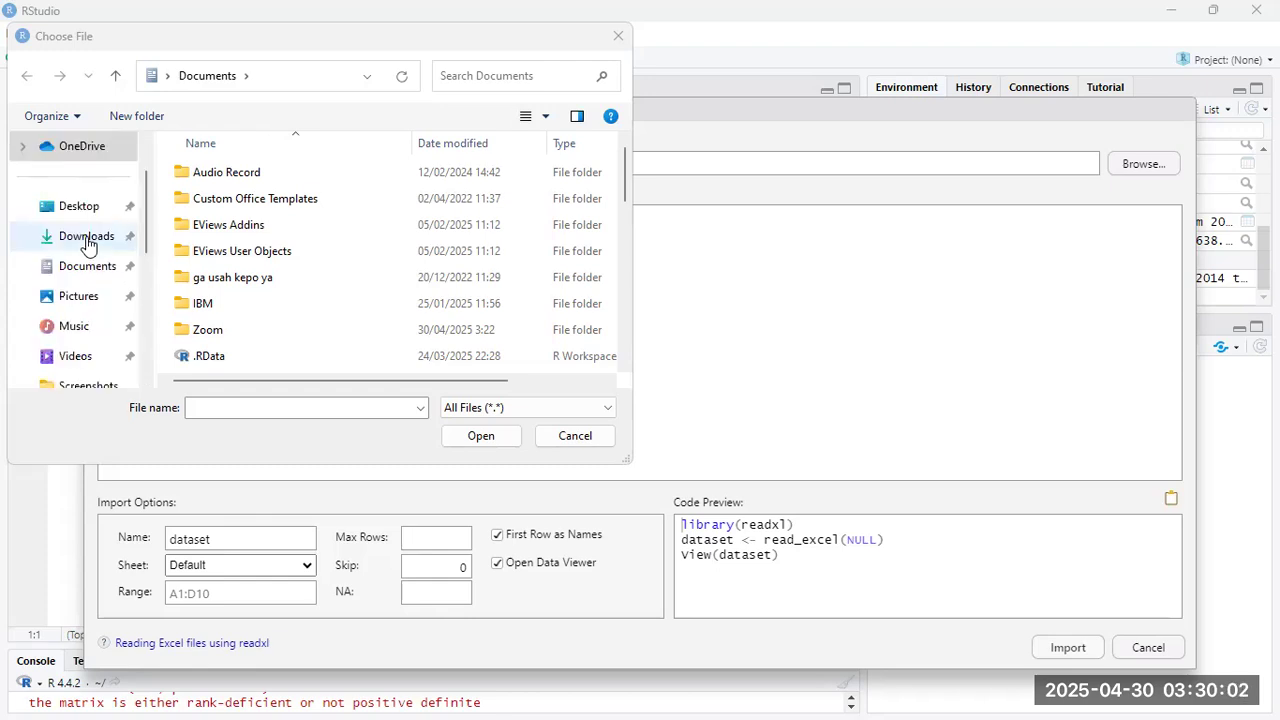
pyautogui.click(88, 244)
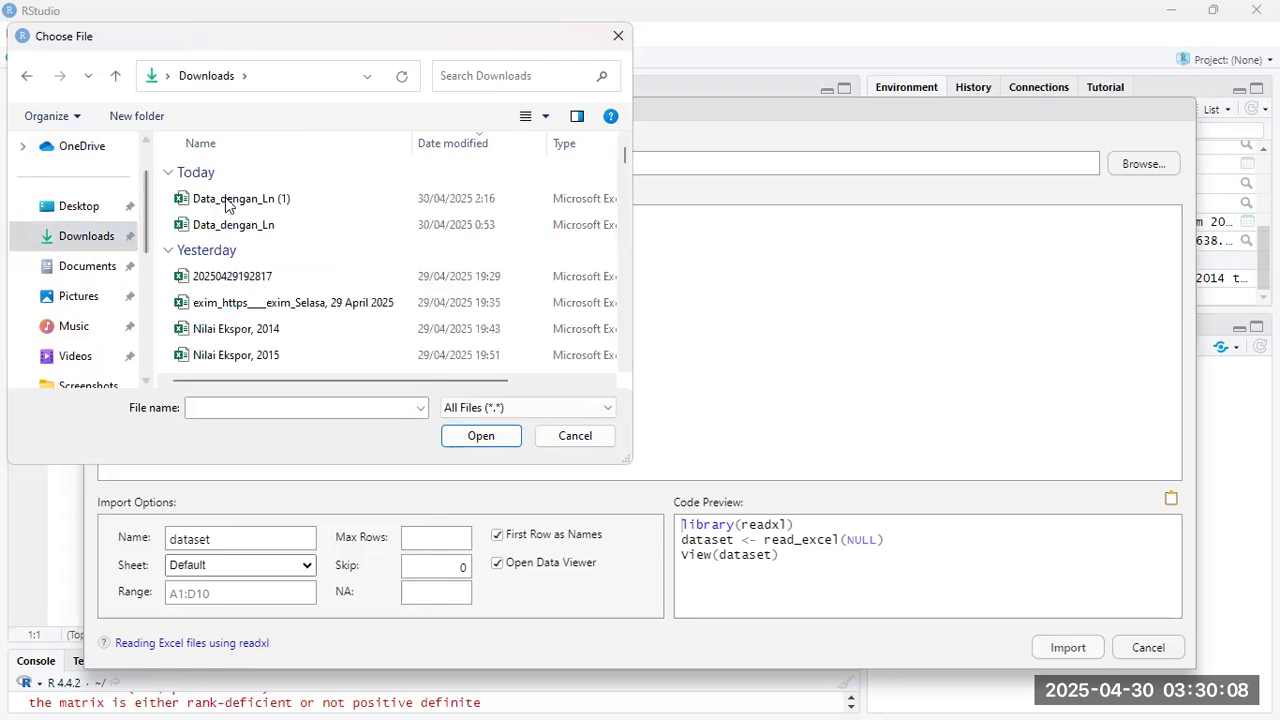
pyautogui.click(226, 199)
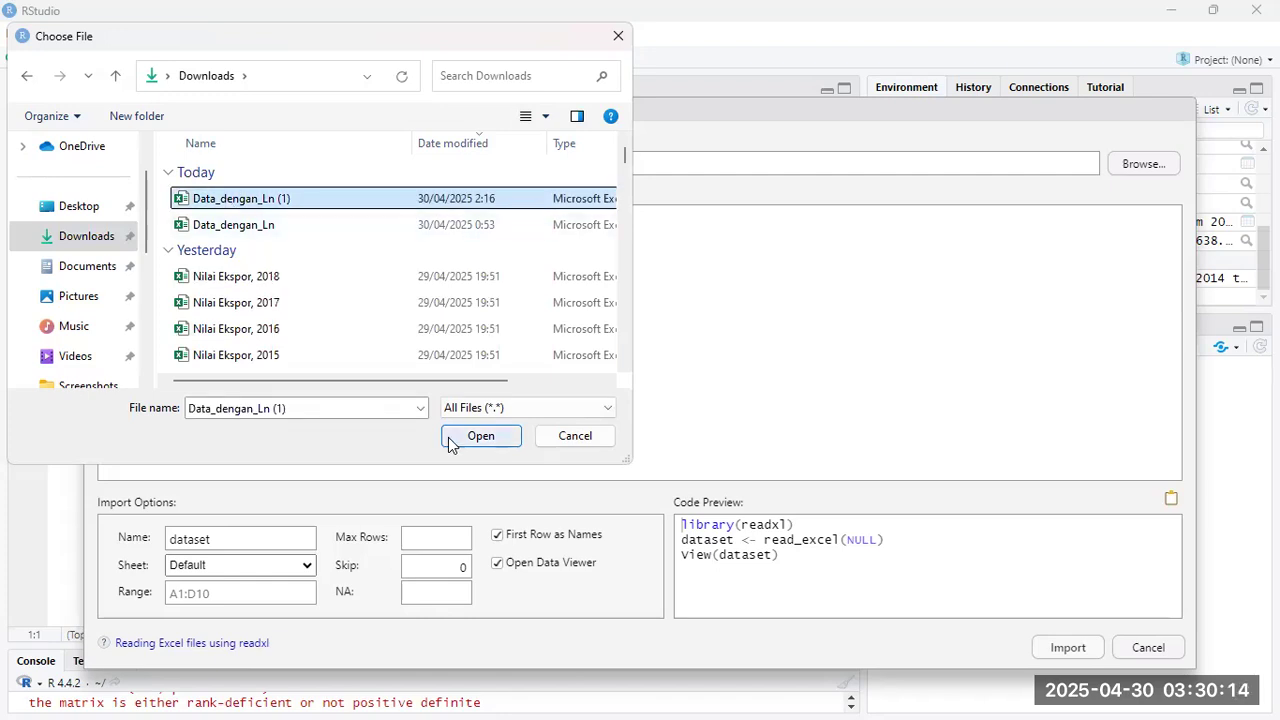
pyautogui.click(480, 437)
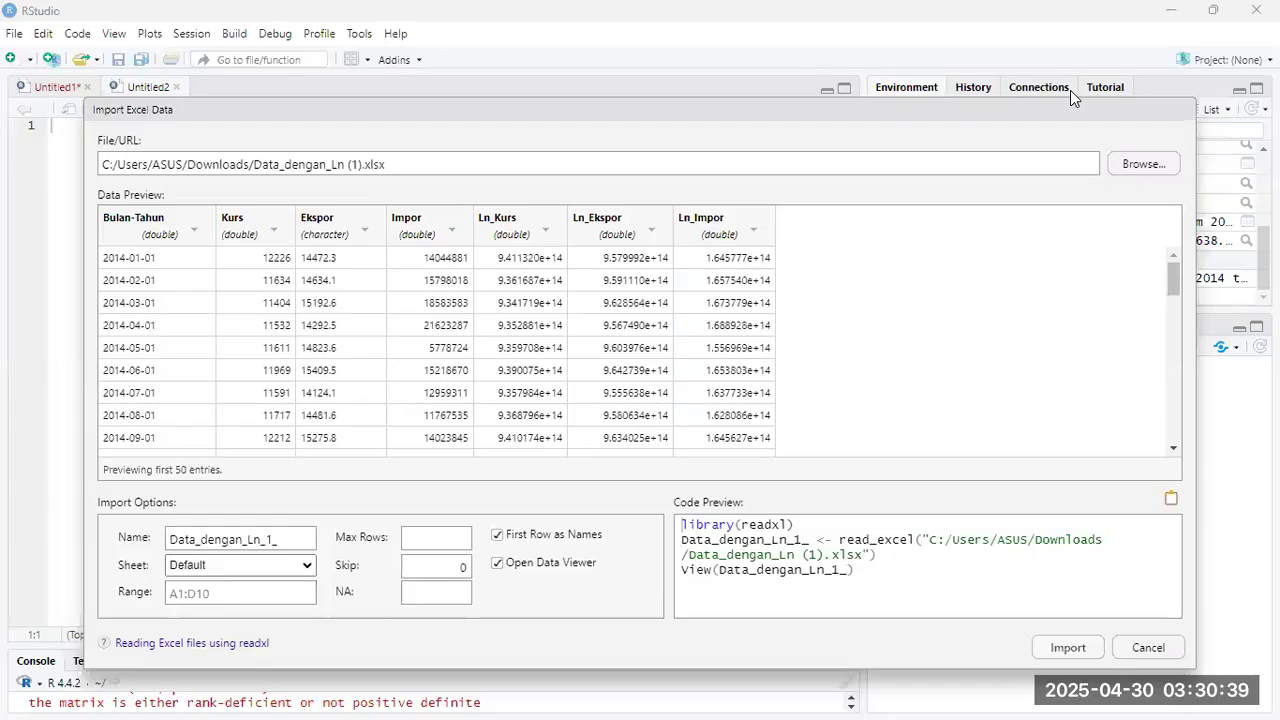
# - Name the imported dataset "data" and complete the Excel import
pyautogui.click(281, 548)
pyautogui.hotkey('ctrl', 'a')
pyautogui.press('BackSpace')
pyautogui.write('data')
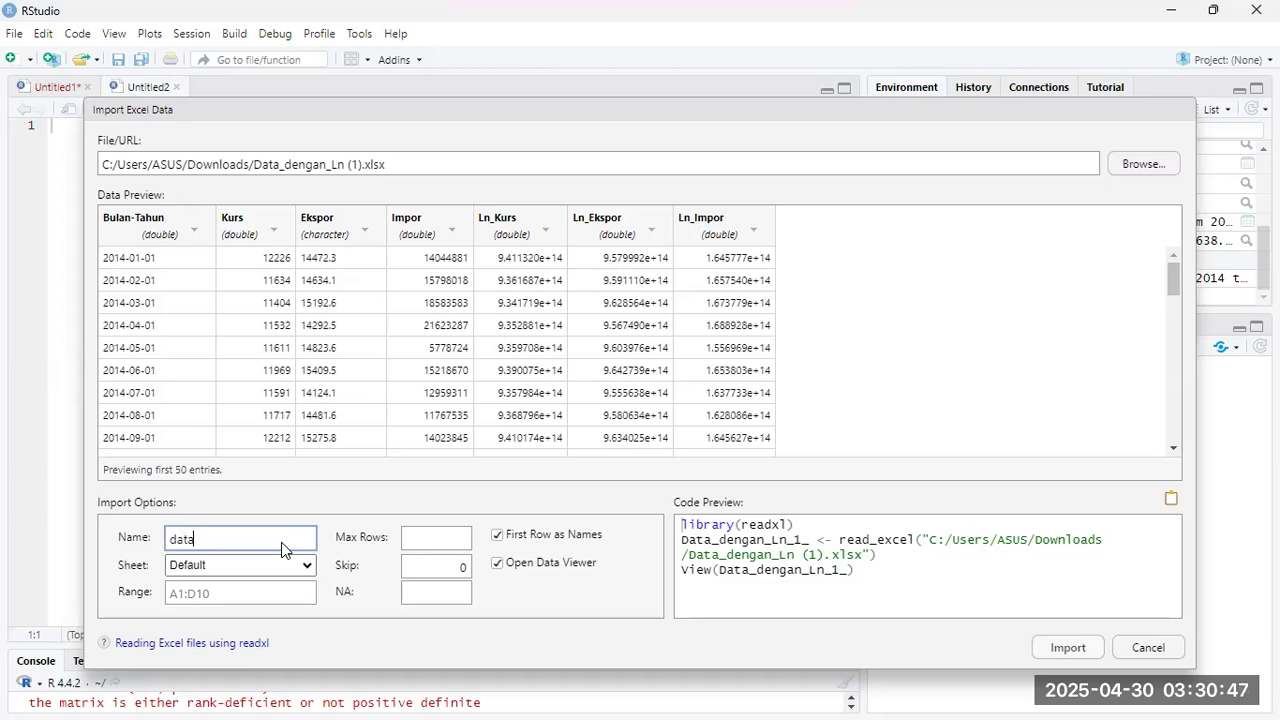
pyautogui.click(748, 594)
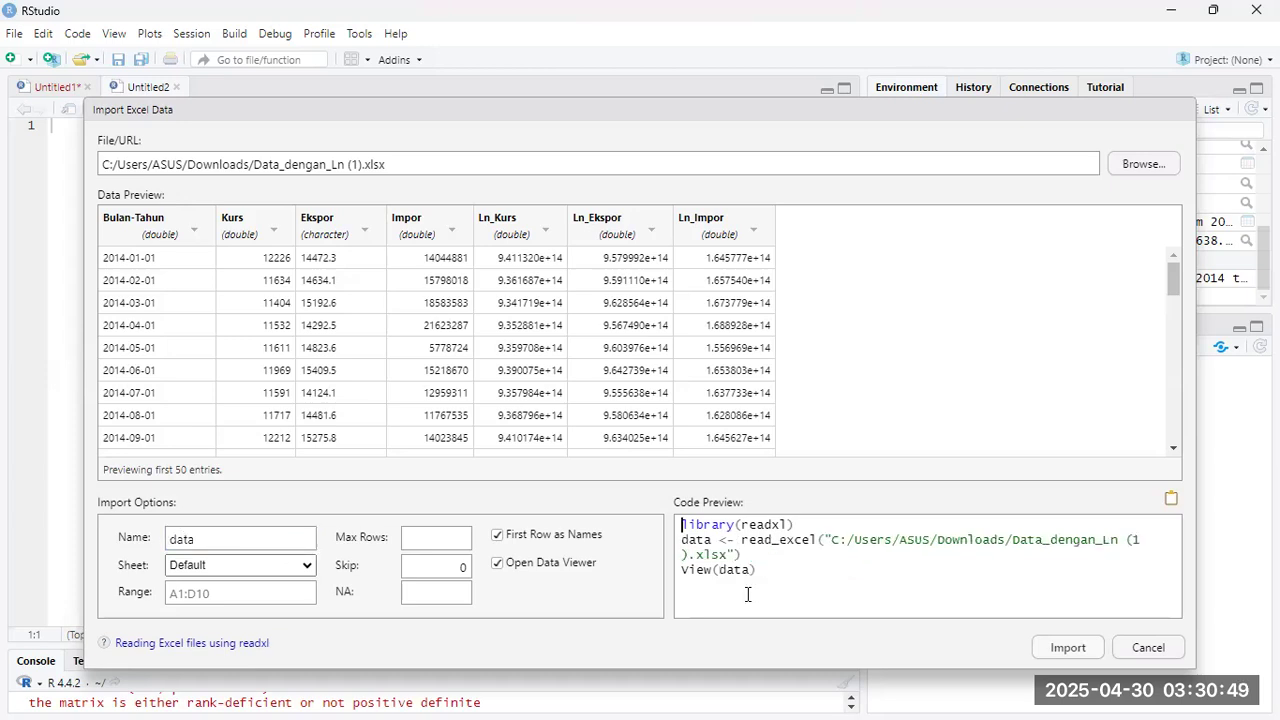
pyautogui.hotkey('ctrl', 'a')
pyautogui.click(748, 594)
pyautogui.click(1061, 647)
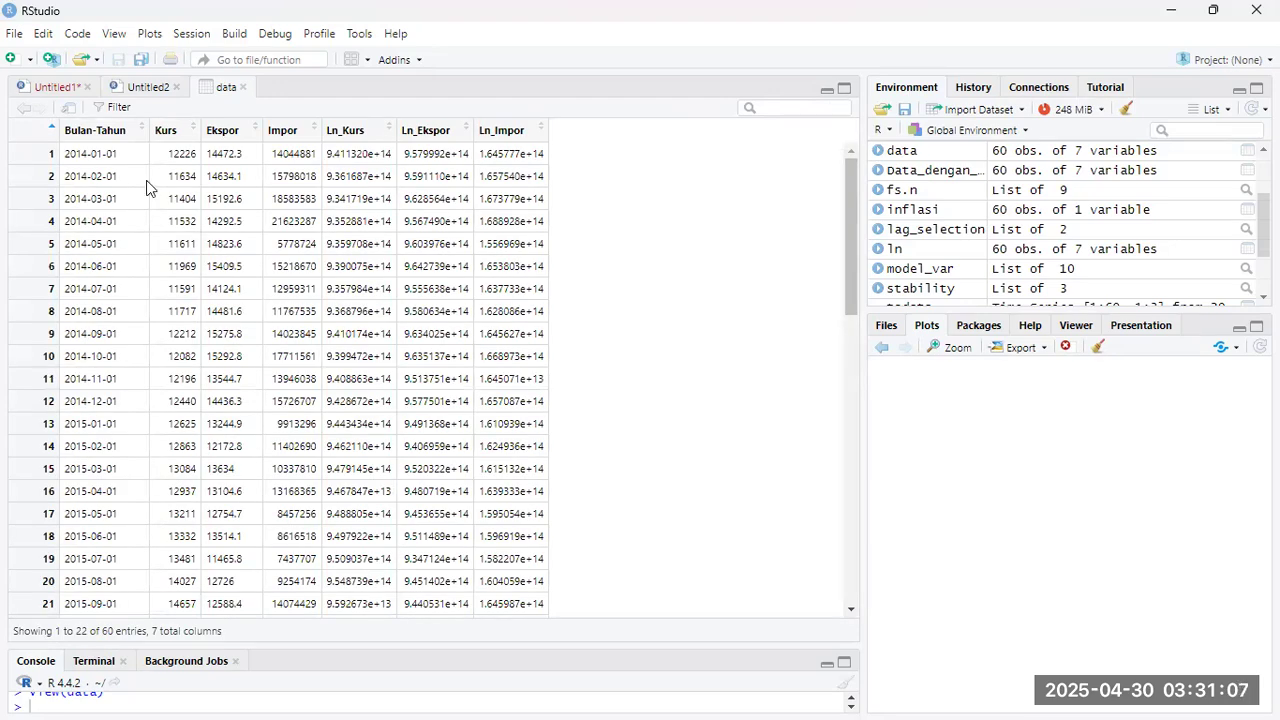
# - Close the empty Untitled2 script and bring up the Untitled1 script
pyautogui.click(135, 88)
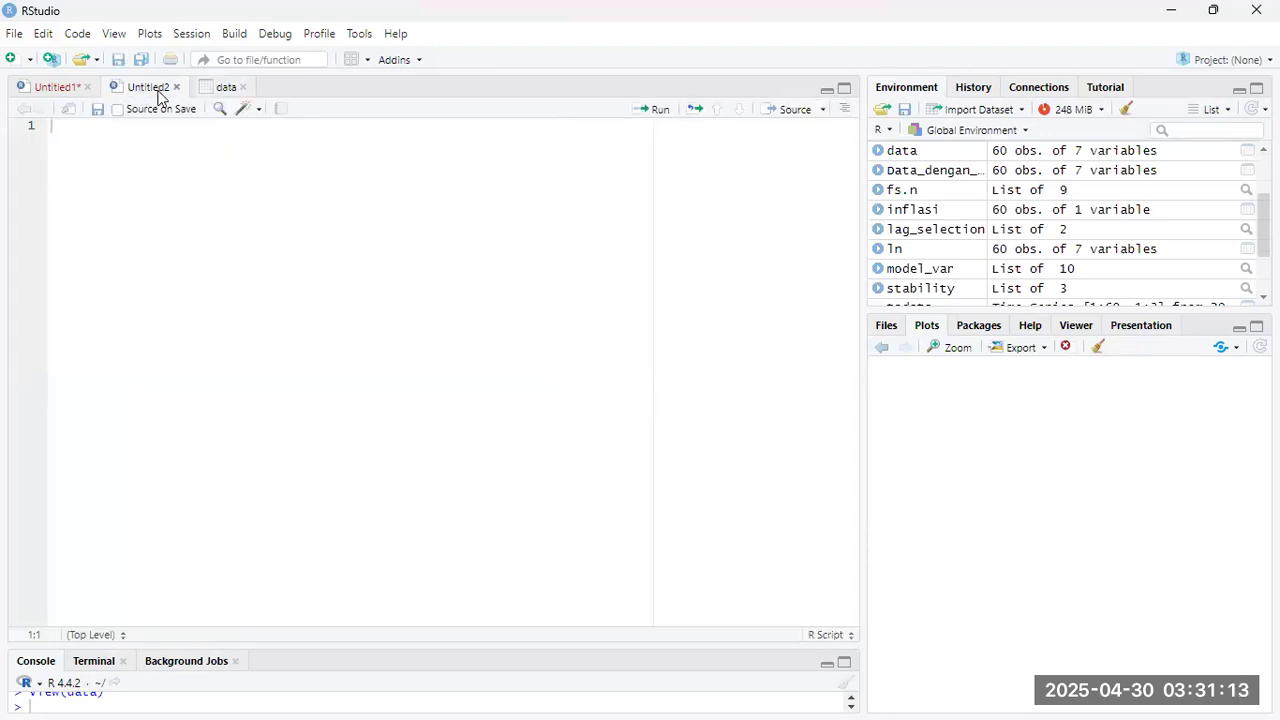
pyautogui.click(176, 87)
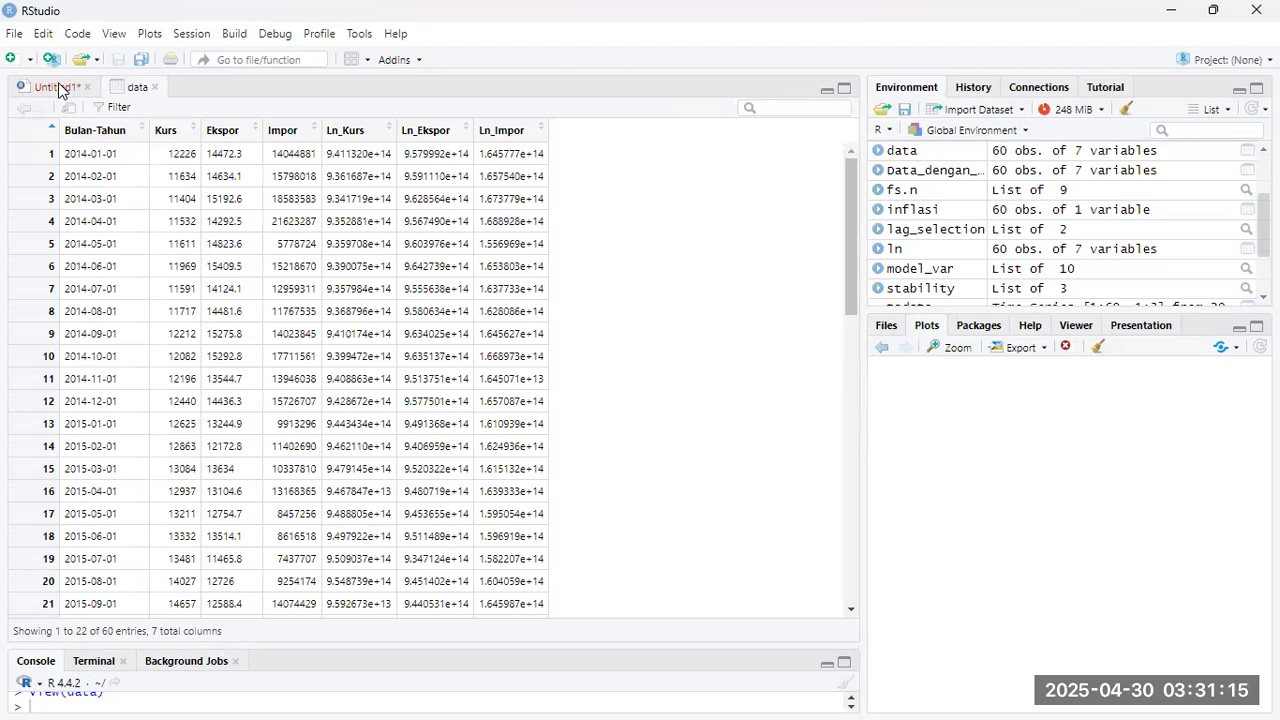
pyautogui.click(58, 88)
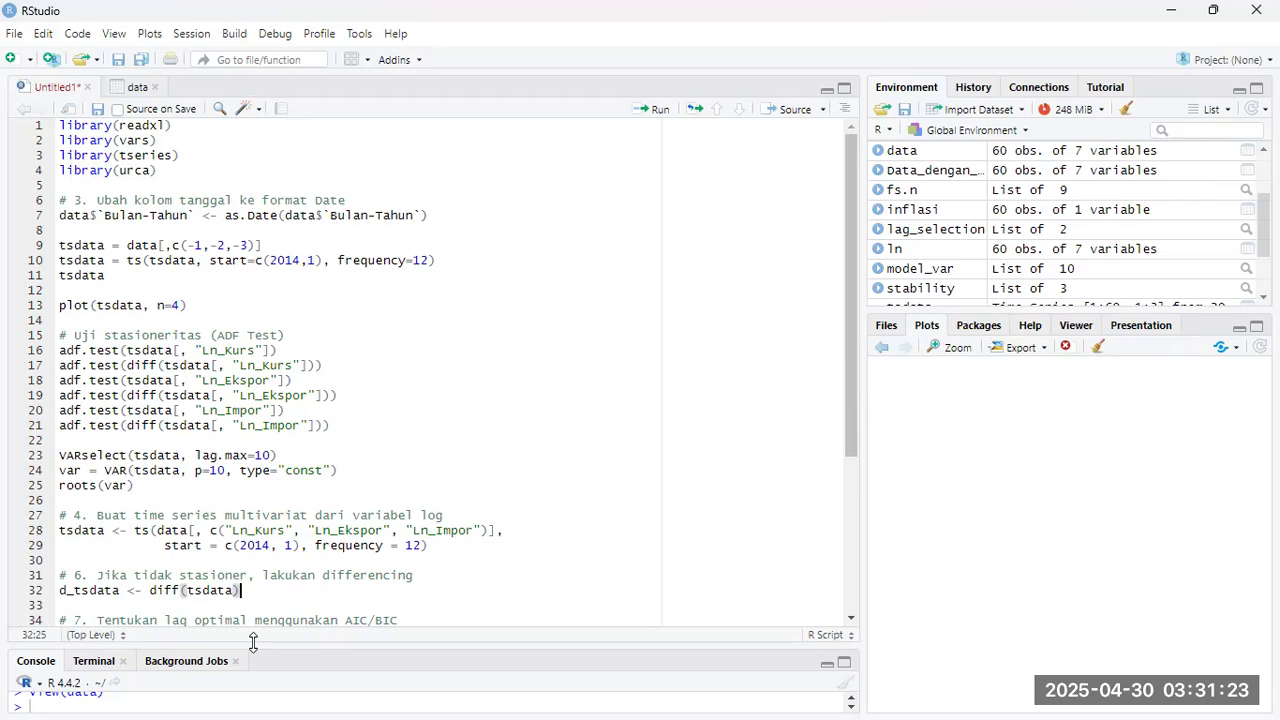
# - Enlarge the console and run the script lines that load the readxl, vars, tseries and urca libraries
pyautogui.hotkey('ctrl', '2')
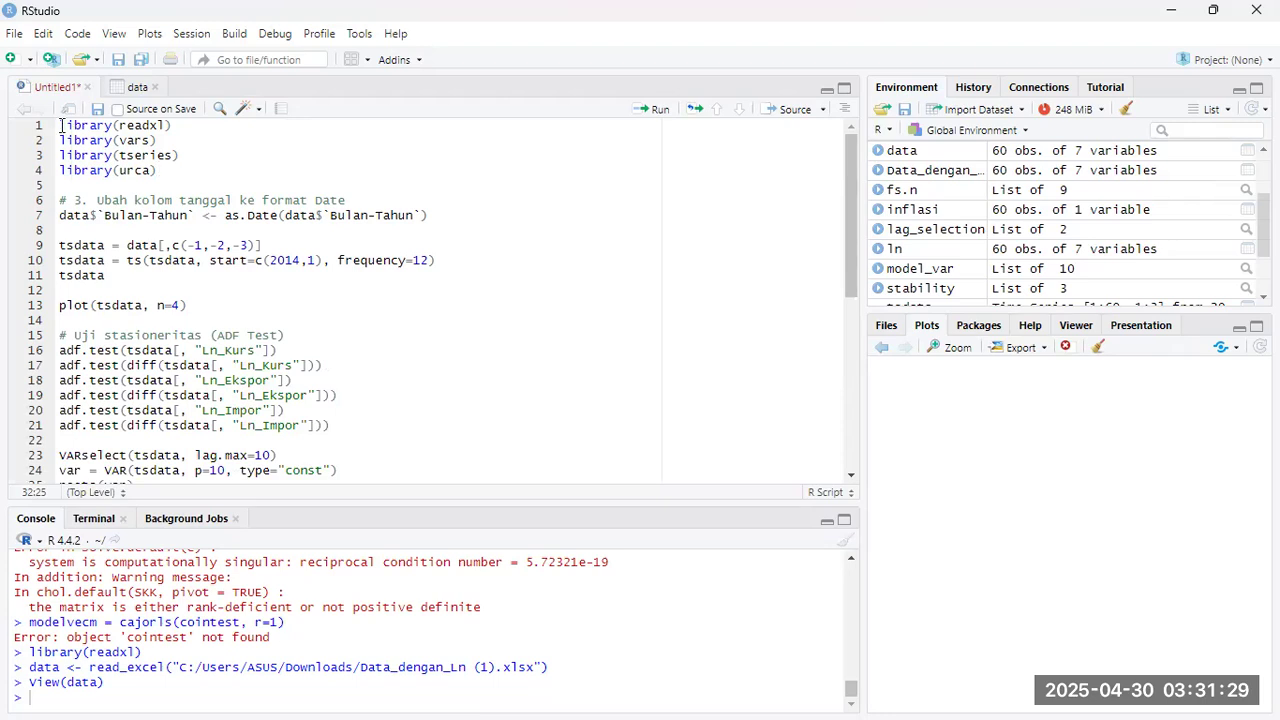
pyautogui.moveTo(61, 125); pyautogui.dragTo(157, 170)
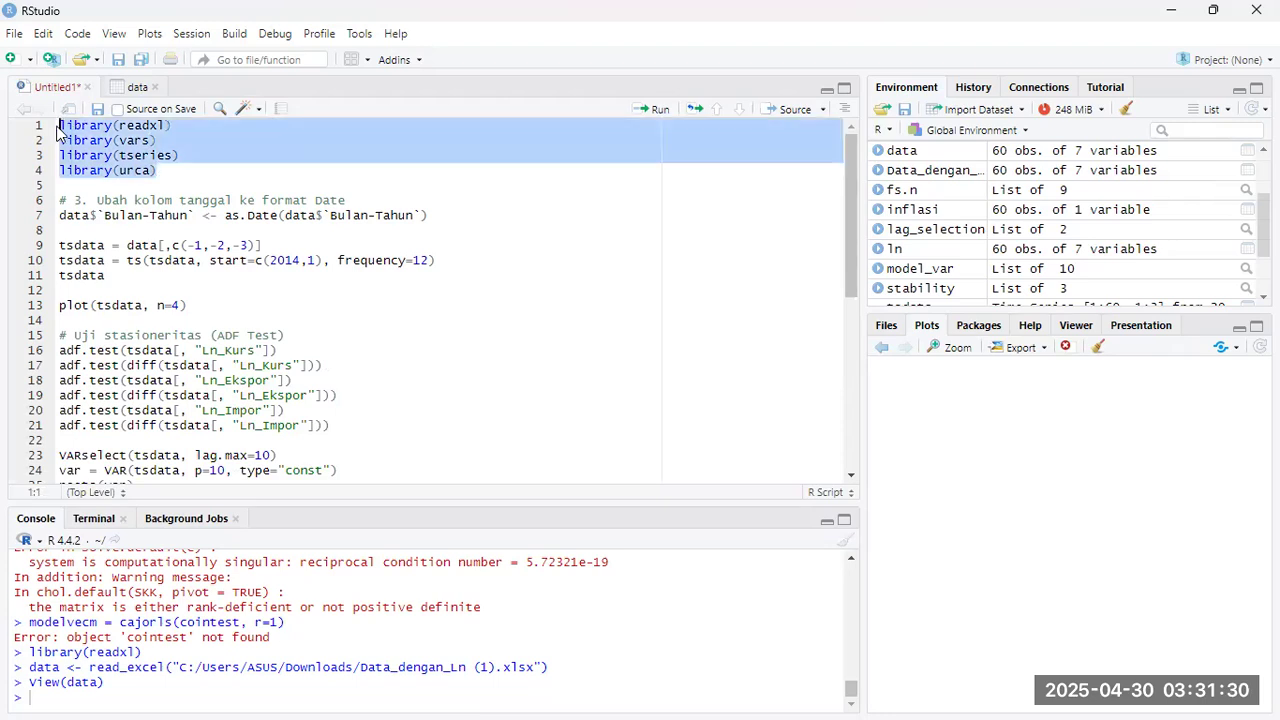
pyautogui.click(643, 110)
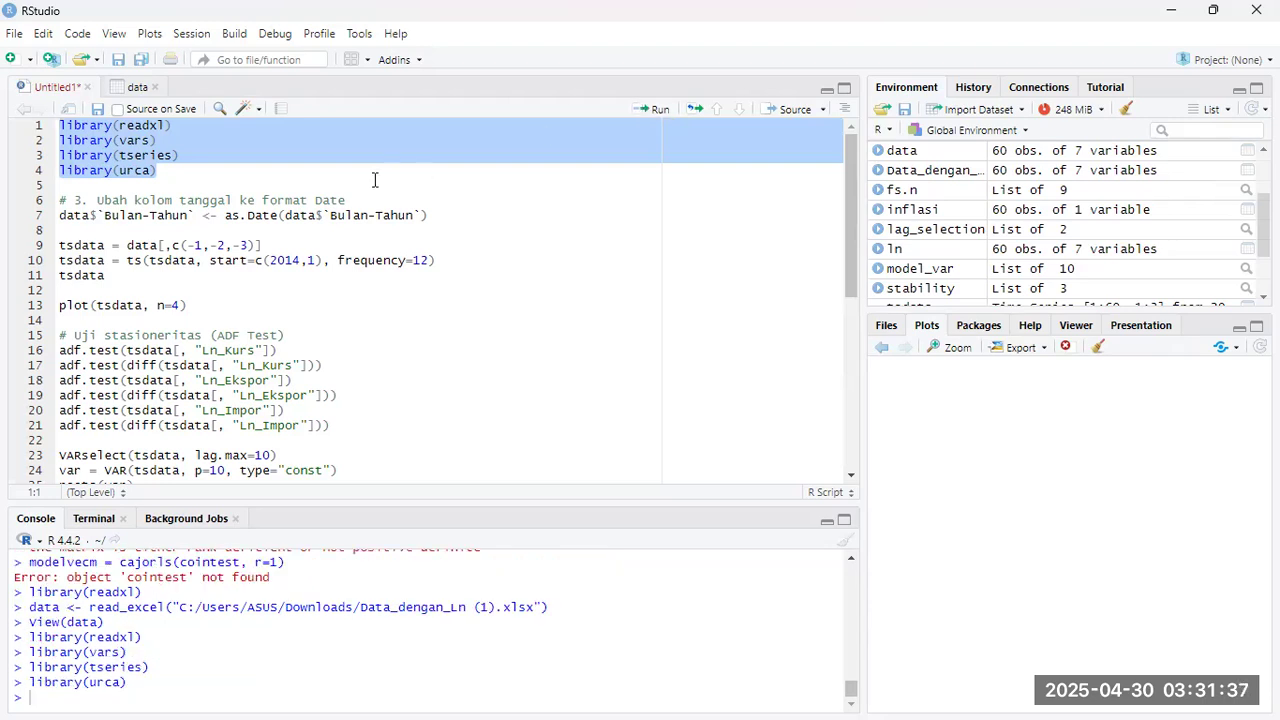
# - Shorten the line 6 comment to "#Ubah kolom tanggal ke format Date" and run the Bulan-Tahun date conversion
pyautogui.click(444, 222)
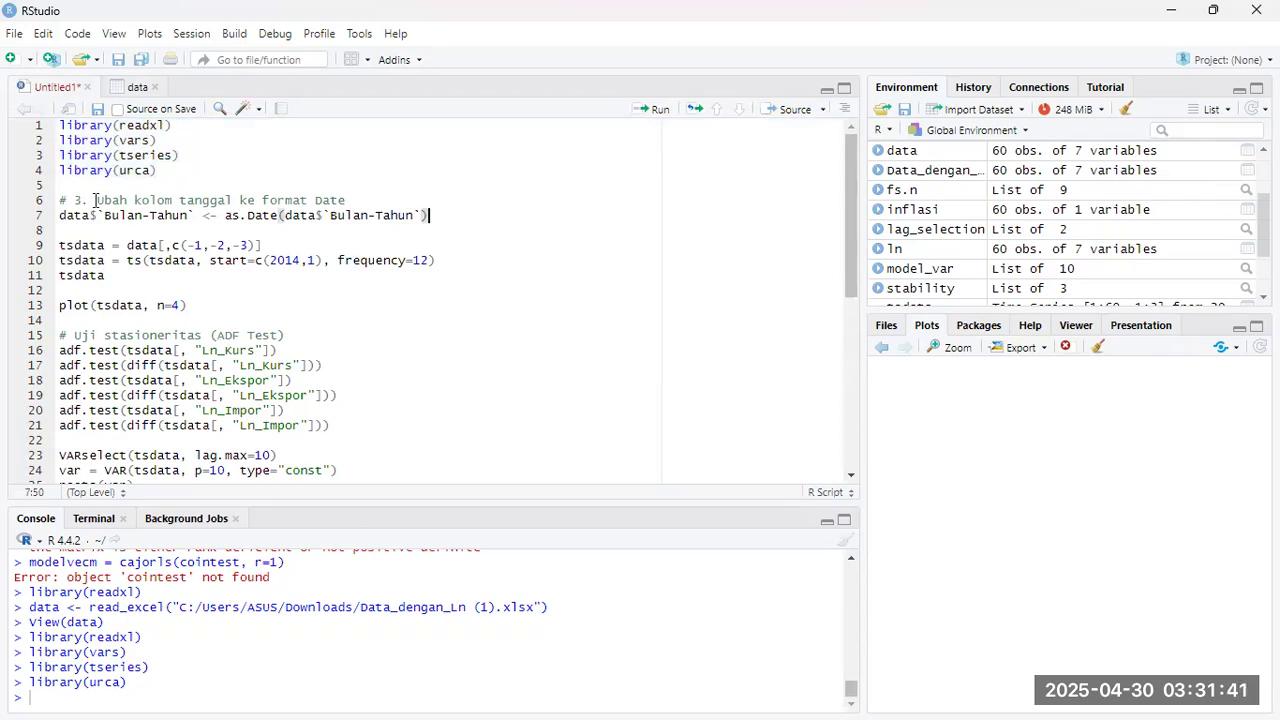
pyautogui.click(97, 201)
pyautogui.press('BackSpace')
pyautogui.press('BackSpace')
pyautogui.press('BackSpace')
pyautogui.press('BackSpace')
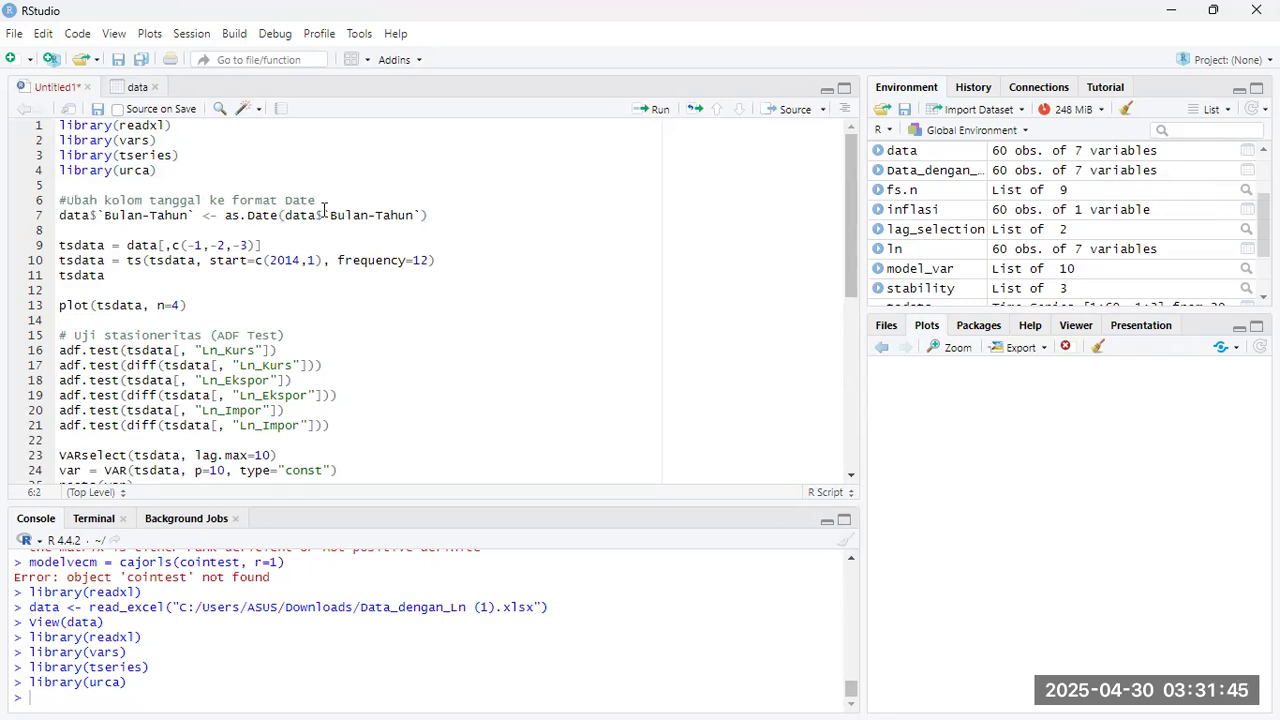
pyautogui.click(444, 214)
pyautogui.click(652, 109)
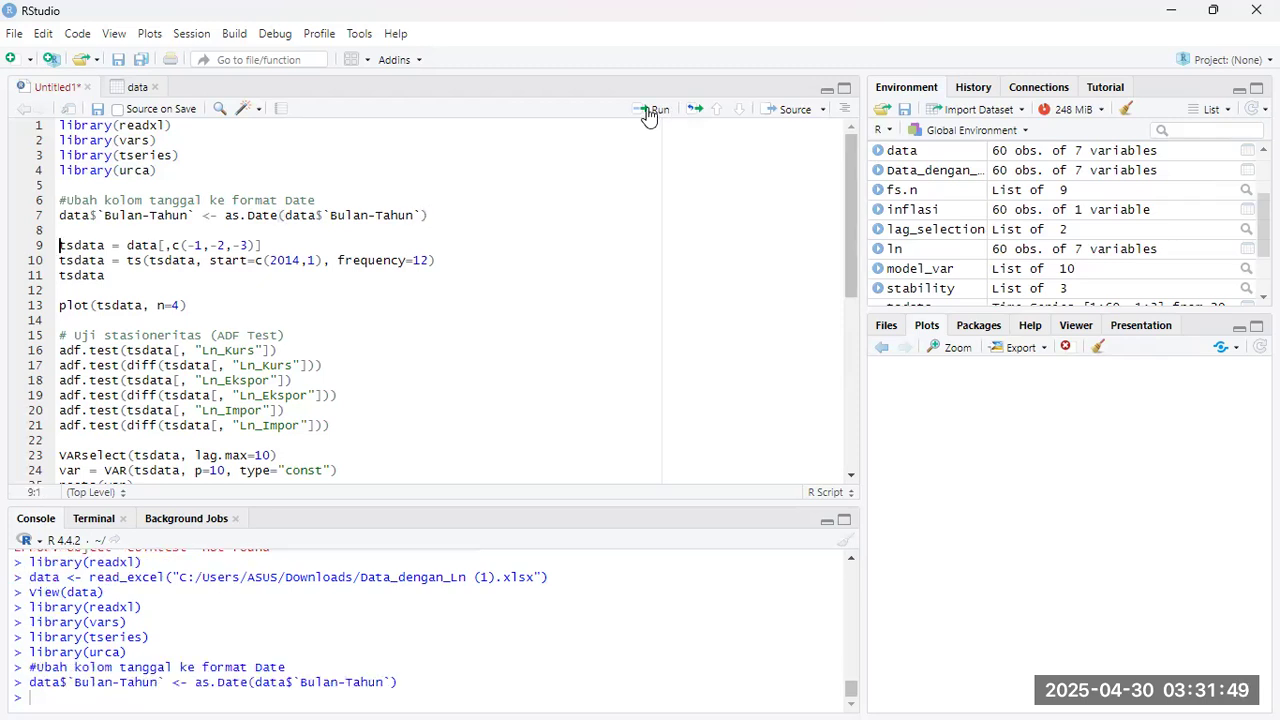
# - Run the lines that build tsdata without the first three columns and convert it to a time series starting c(2014,1) with frequency 12
pyautogui.click(122, 88)
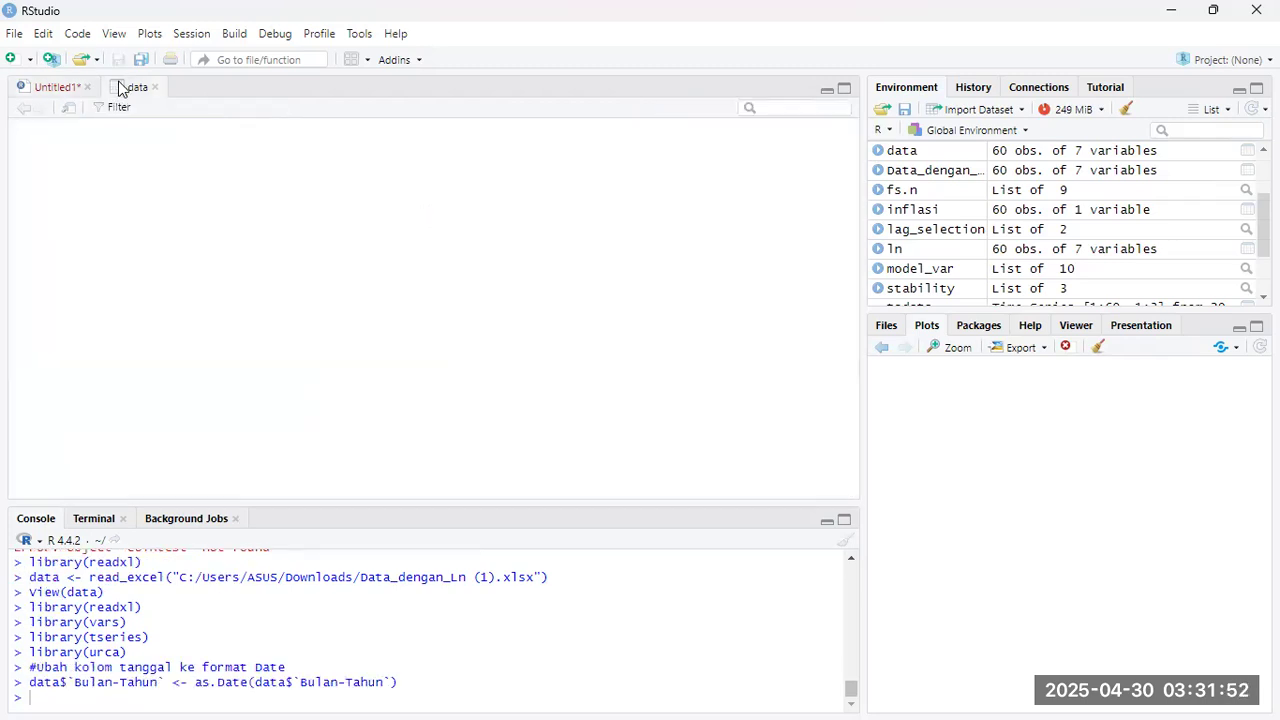
pyautogui.click(52, 88)
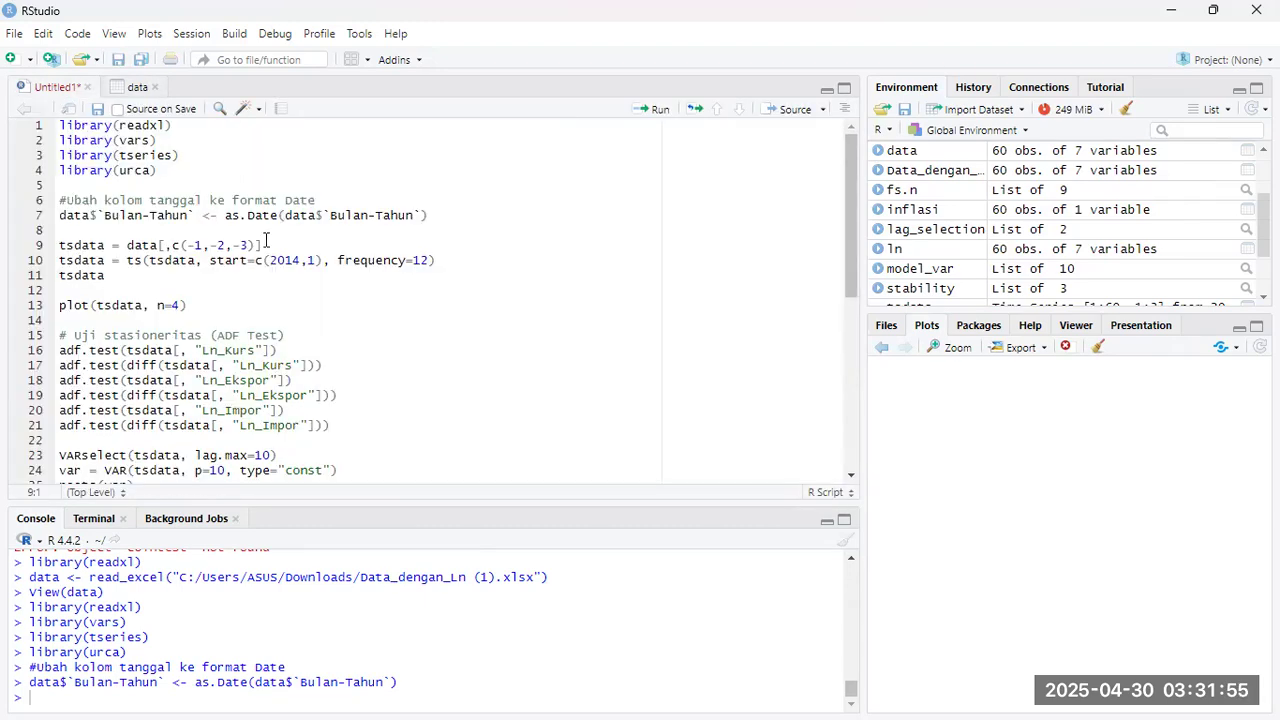
pyautogui.click(262, 245)
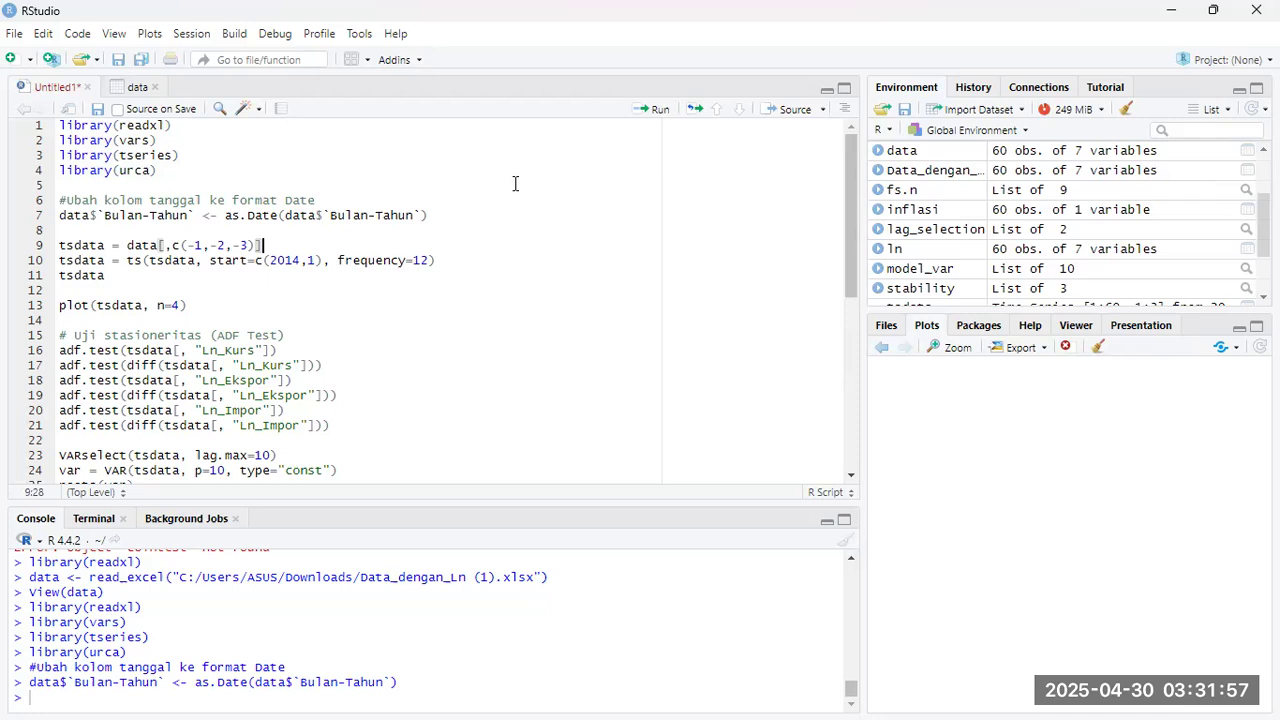
pyautogui.click(653, 109)
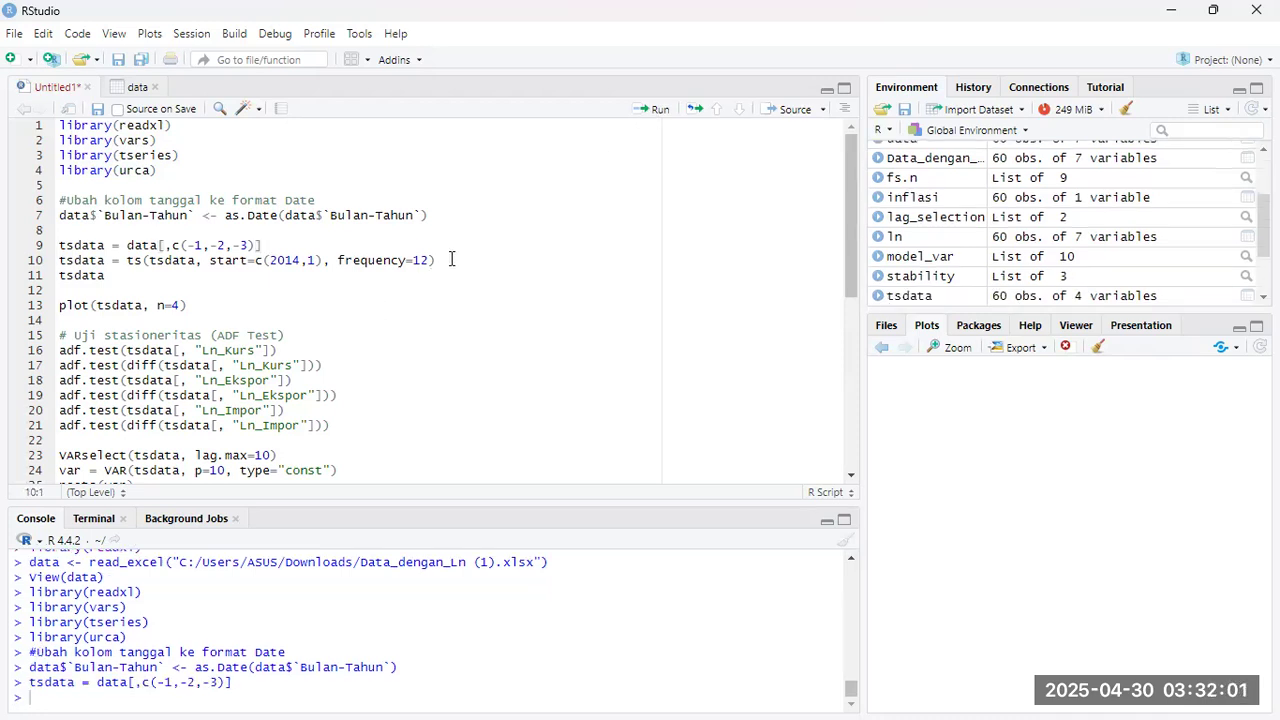
pyautogui.click(491, 253)
pyautogui.click(645, 117)
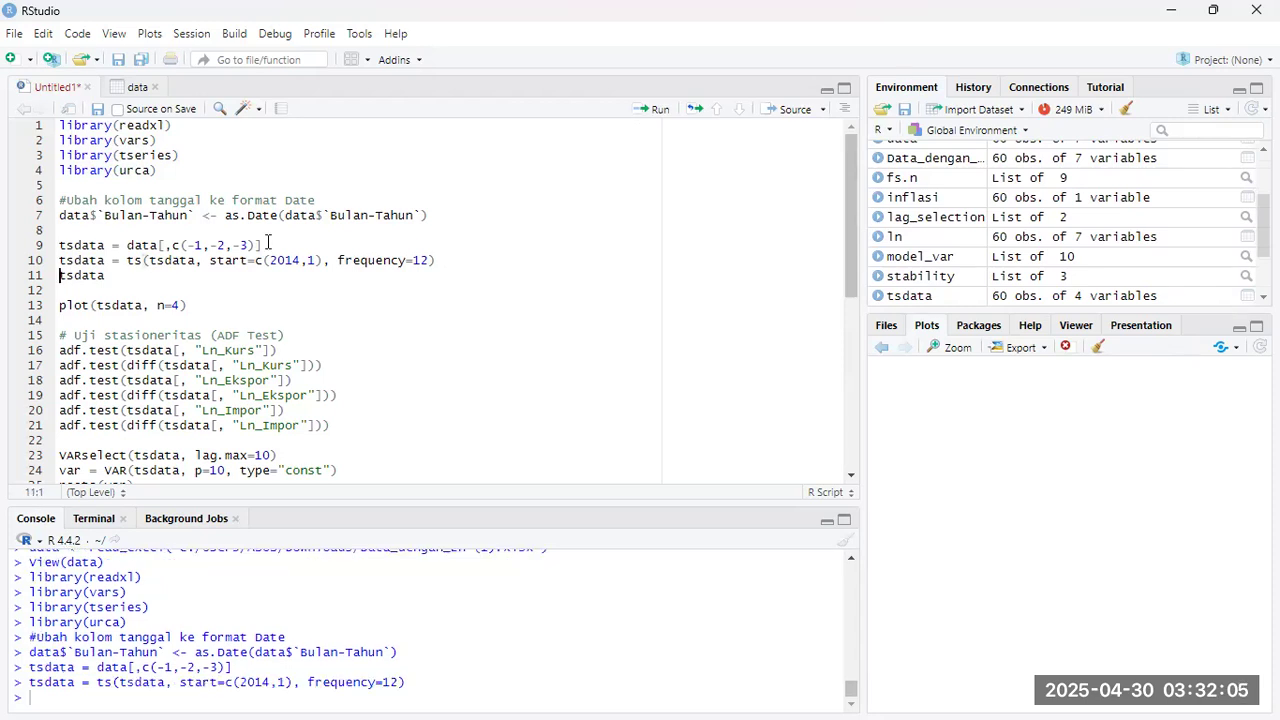
# - Print tsdata in the console and review its monthly values from the first to the last row
pyautogui.click(130, 279)
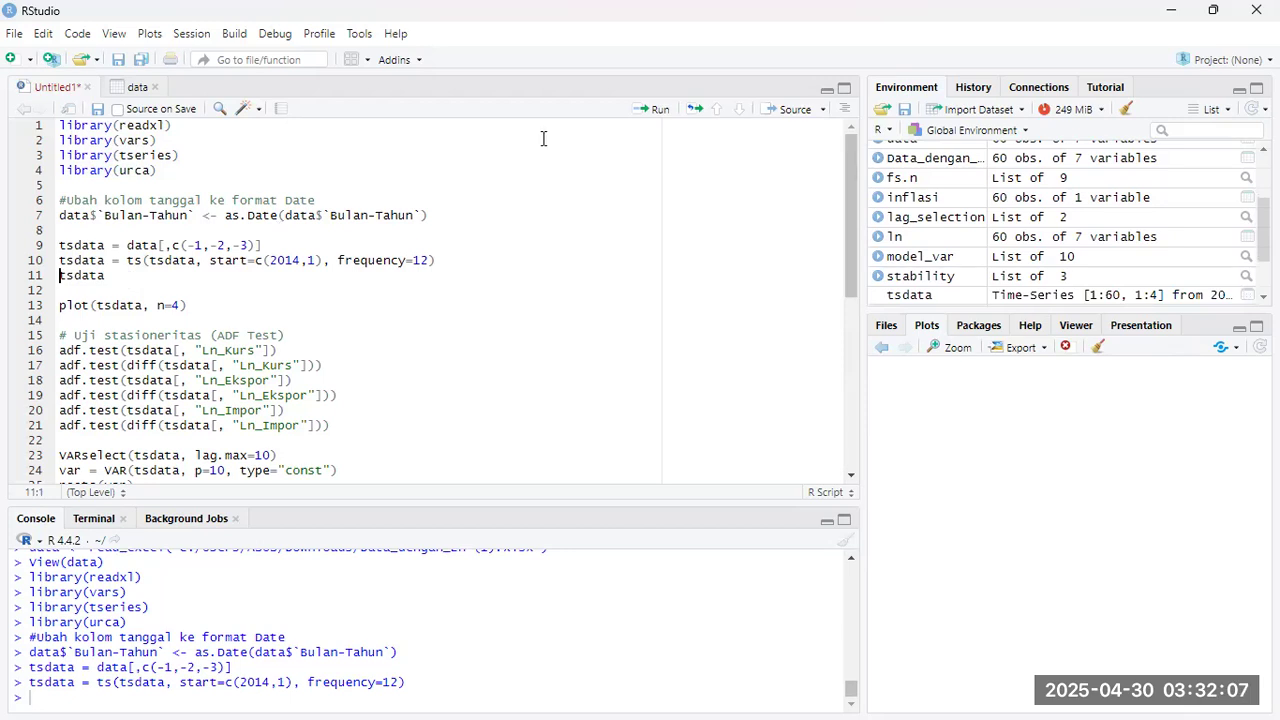
pyautogui.click(645, 117)
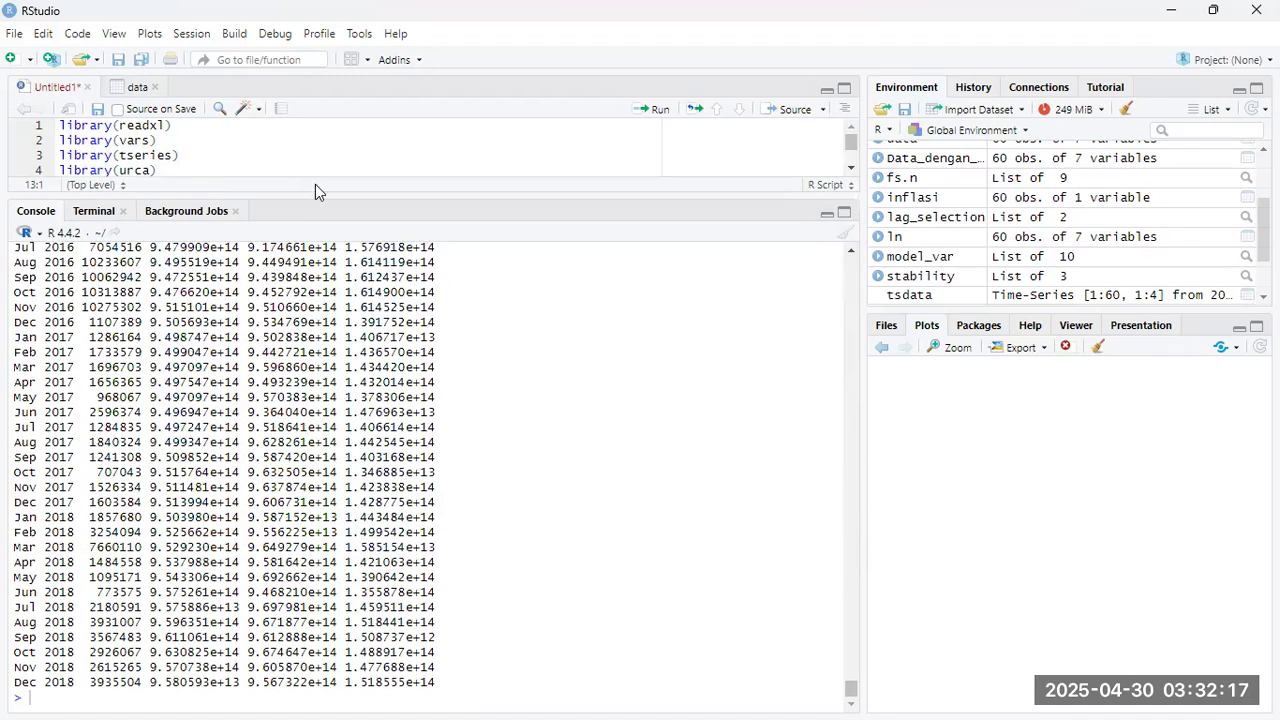
pyautogui.moveTo(332, 240); pyautogui.dragTo(334, 240)
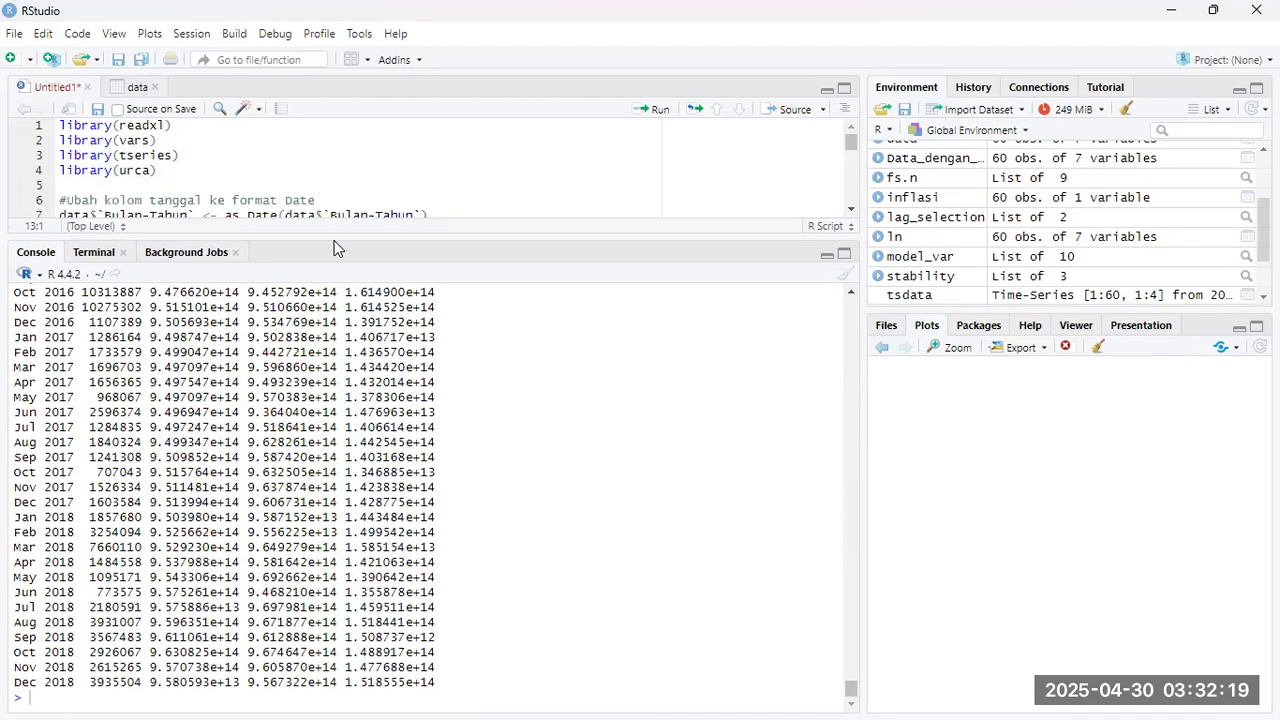
pyautogui.moveTo(851, 689); pyautogui.dragTo(854, 677)
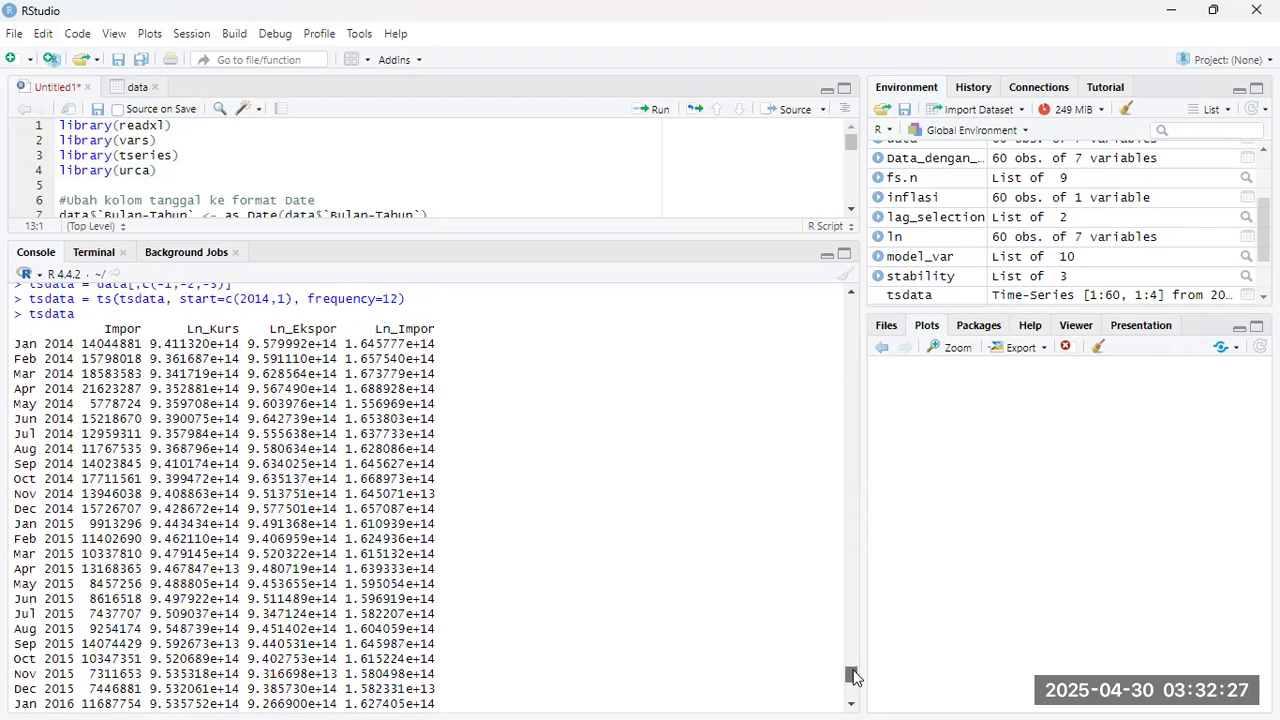
pyautogui.moveTo(852, 680); pyautogui.dragTo(850, 697)
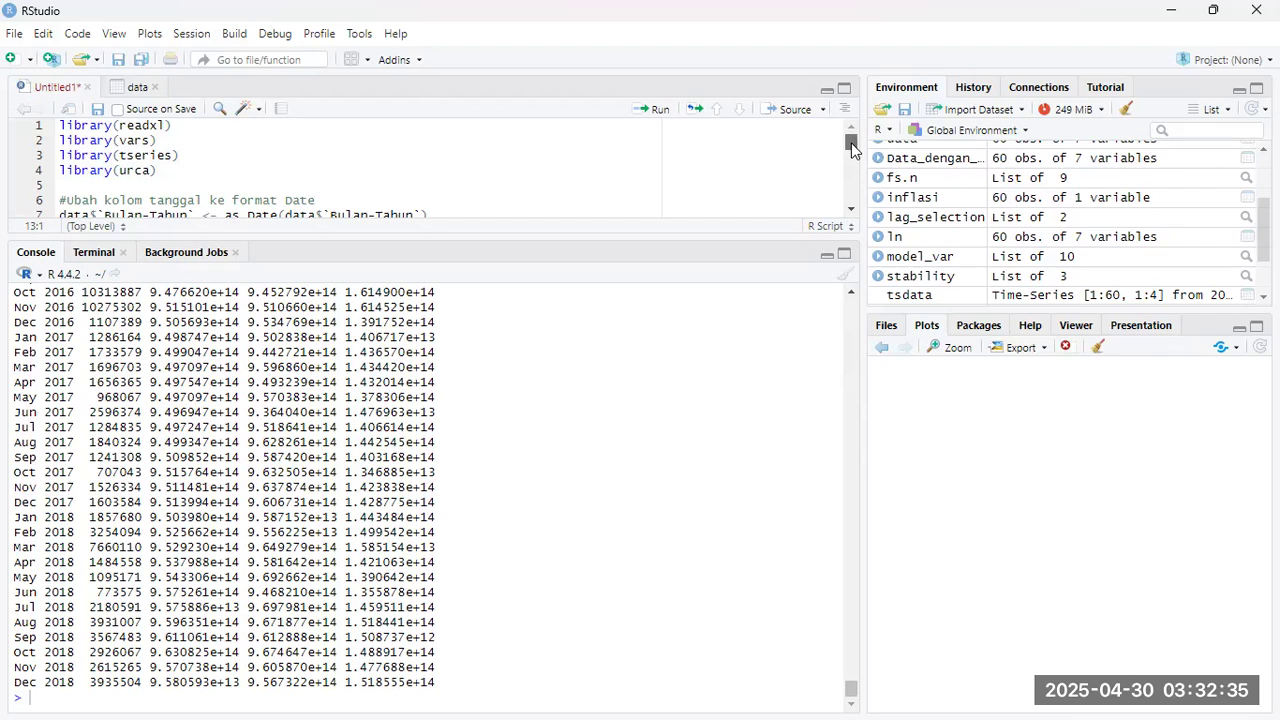
# - Remove the n=4 argument from the plot call on line 13 and run plot(tsdata)
pyautogui.scroll(-2, 851, 147)
pyautogui.scroll(-2, 852, 148)
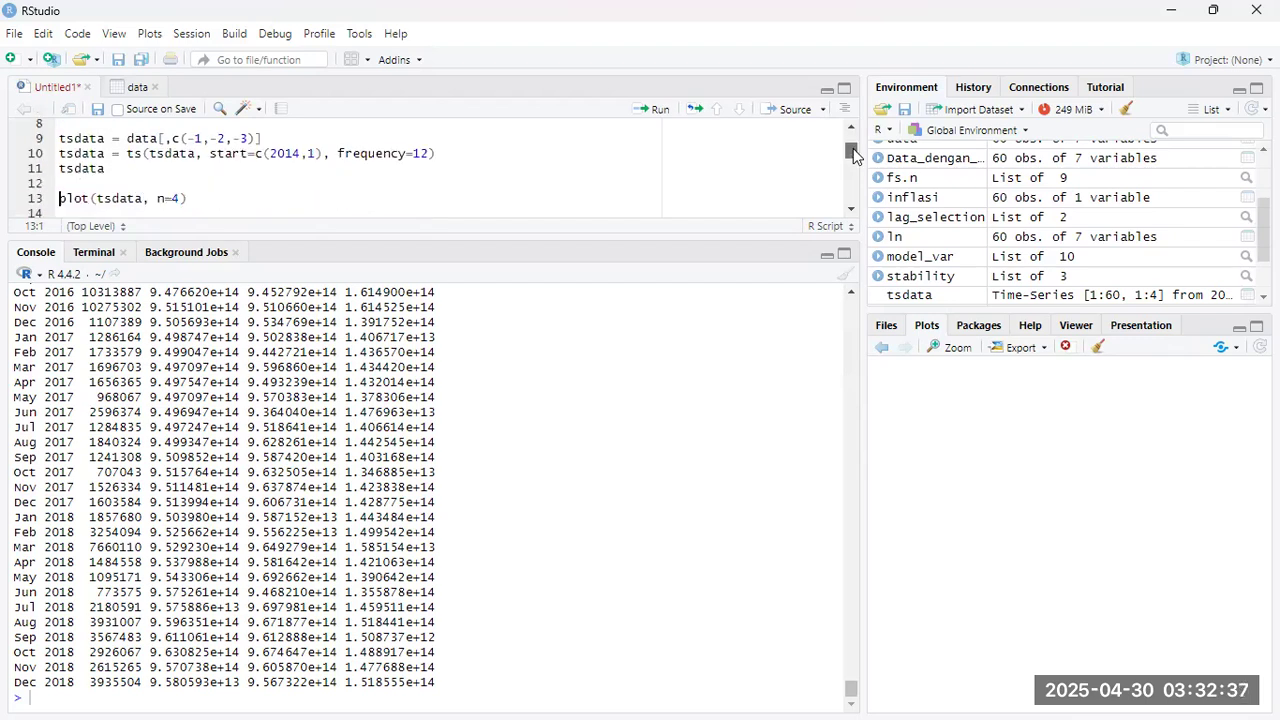
pyautogui.scroll(-1, 852, 150)
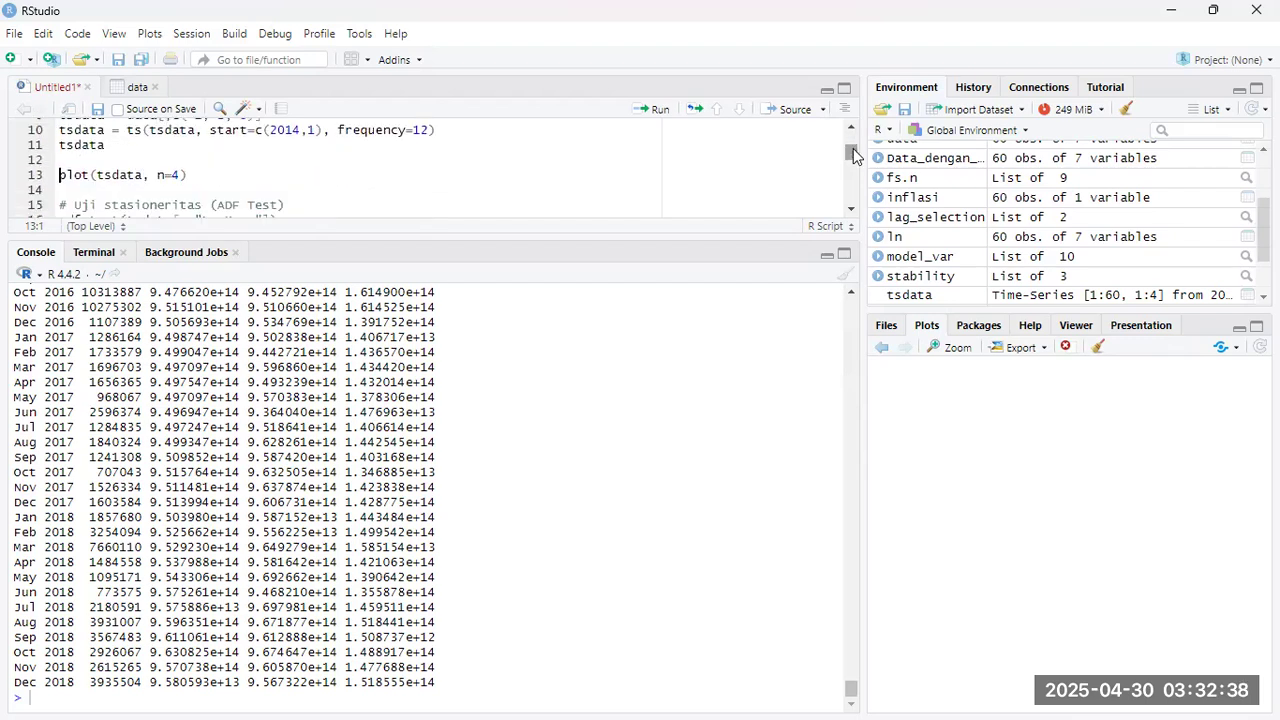
pyautogui.click(181, 176)
pyautogui.press('BackSpace')
pyautogui.press('BackSpace')
pyautogui.press('BackSpace')
pyautogui.press('BackSpace')
pyautogui.press('BackSpace')
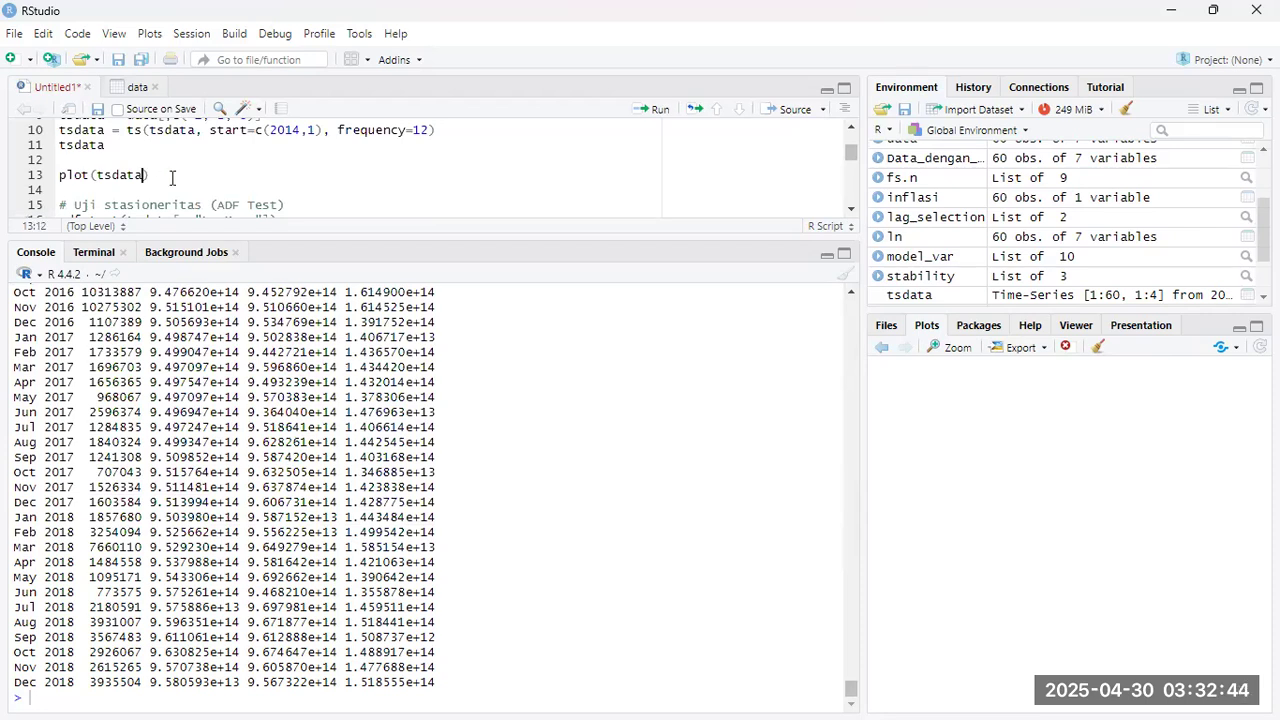
pyautogui.click(170, 176)
pyautogui.click(655, 109)
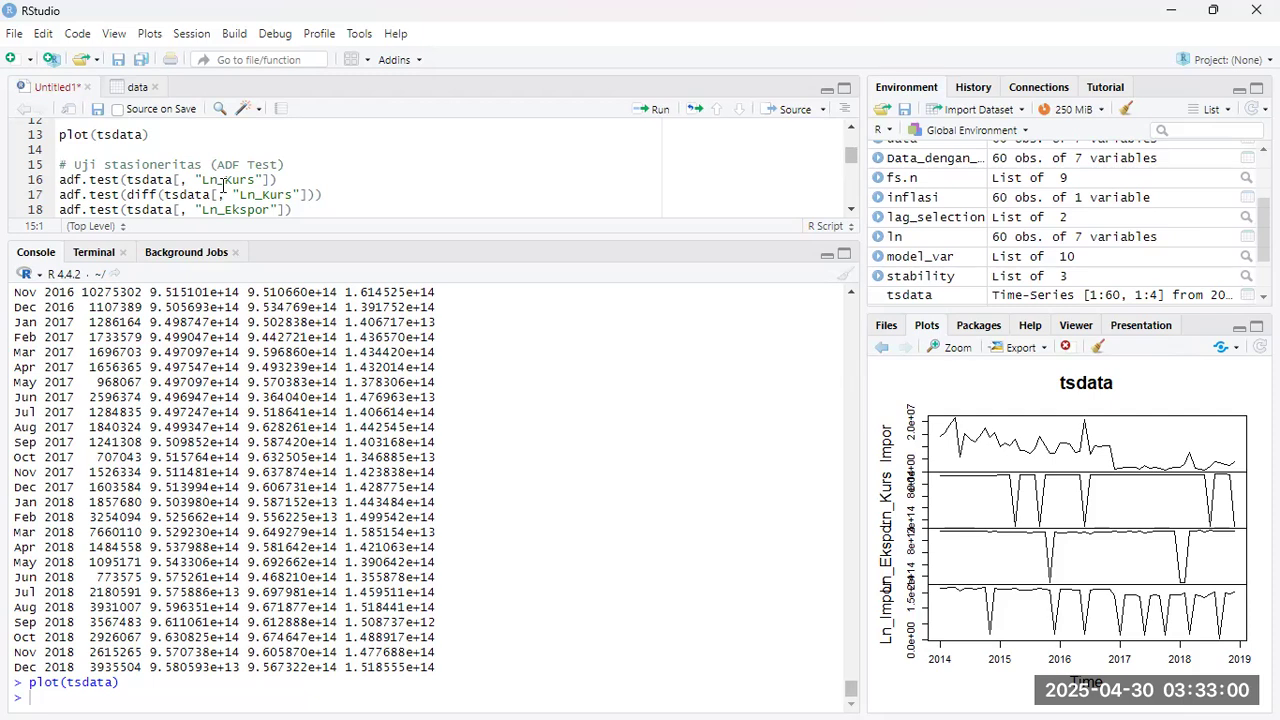
# - Add the argument n=3 to the plot call on line 13 and run plot(tsdata, n=3)
pyautogui.click(145, 136)
pyautogui.write(')')
pyautogui.write(' n')
pyautogui.press('BackSpace')
pyautogui.press('BackSpace')
pyautogui.press('BackSpace')
pyautogui.press('Right')
pyautogui.press('Left')
pyautogui.write(', n=3')
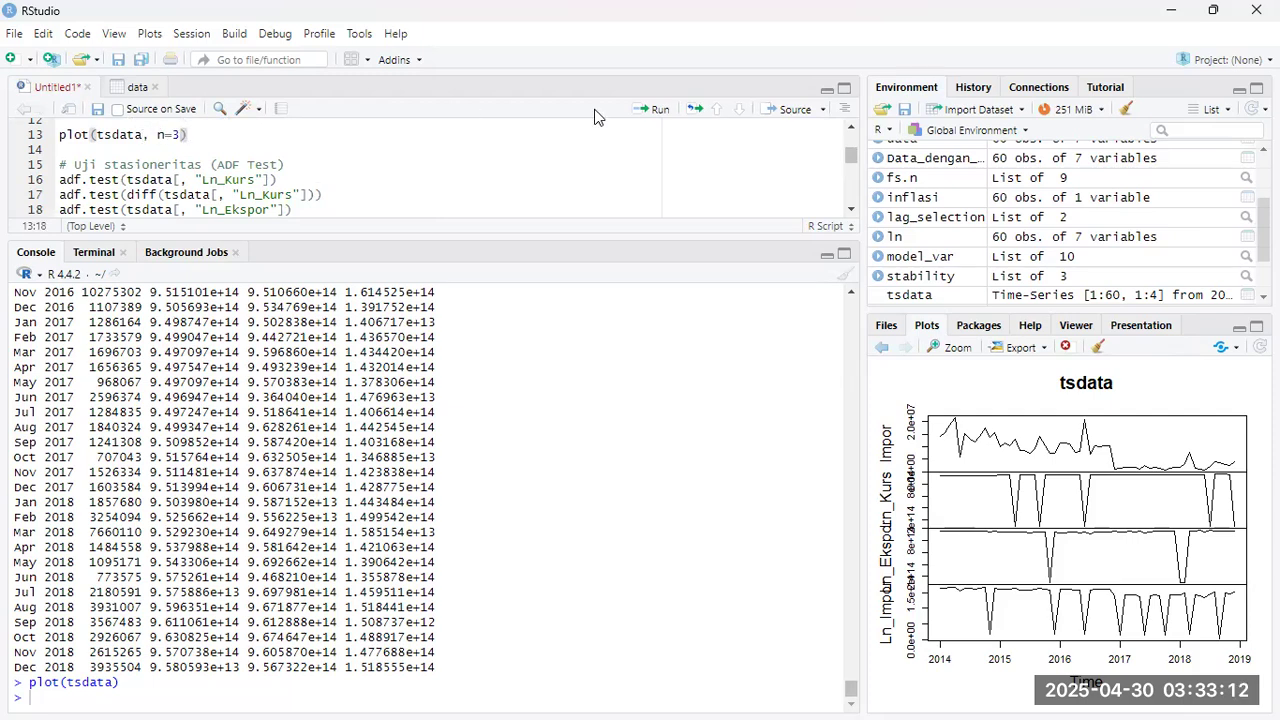
pyautogui.press('Right')
pyautogui.click(636, 112)
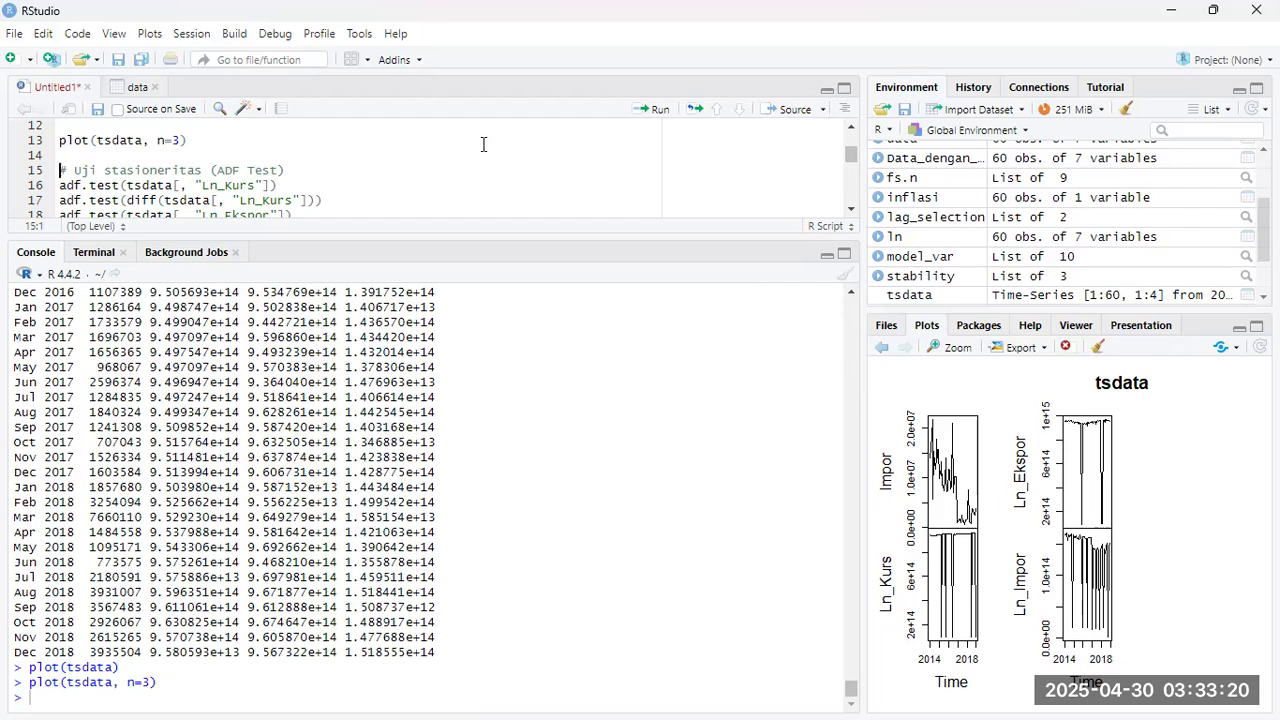
# - Run the ADF stationarity test on the Ln_Kurs column of tsdata and highlight its p-value in the console
pyautogui.click(985, 332)
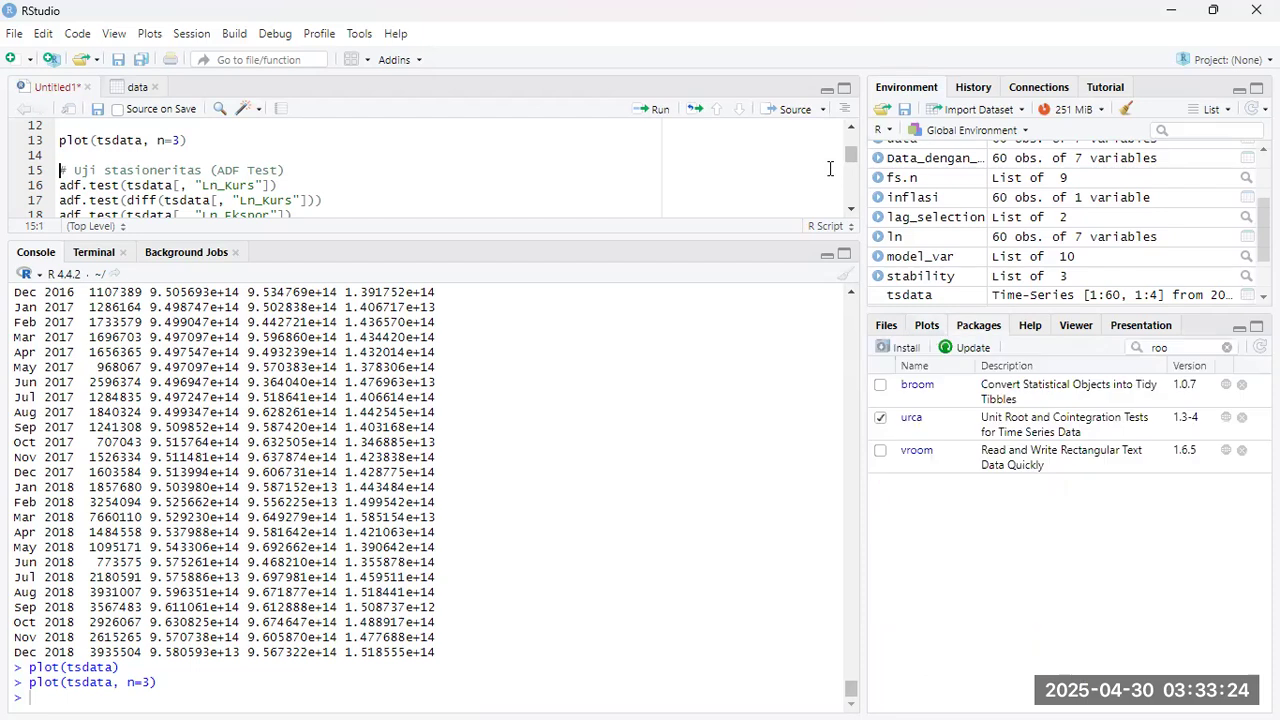
pyautogui.scroll(-1, 848, 163)
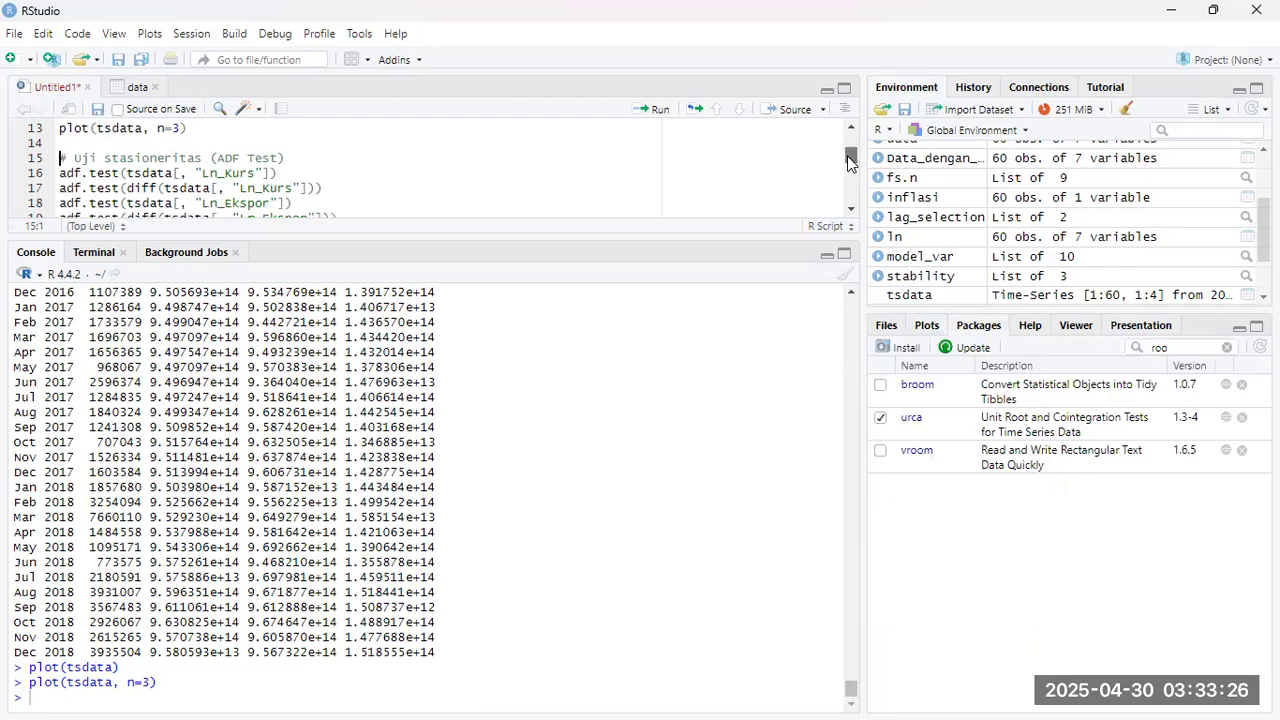
pyautogui.scroll(-1, 400, 150)
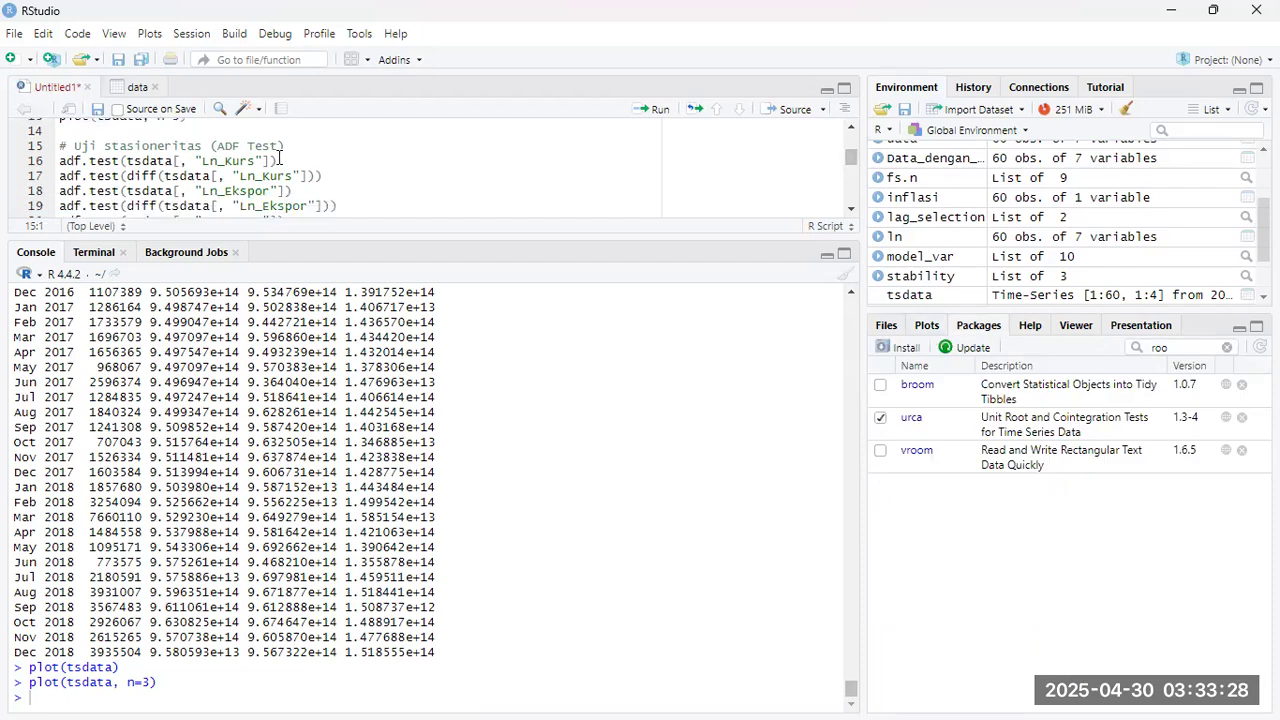
pyautogui.click(283, 160)
pyautogui.click(655, 110)
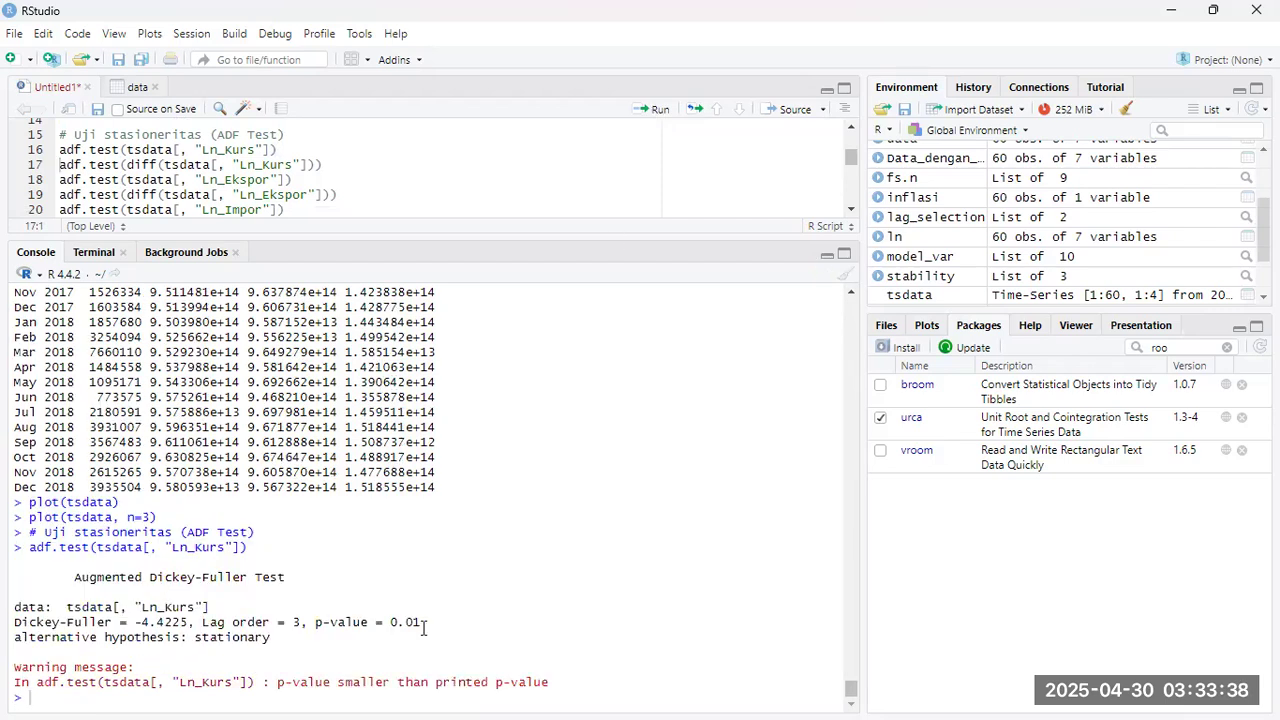
pyautogui.moveTo(316, 622); pyautogui.dragTo(421, 622)
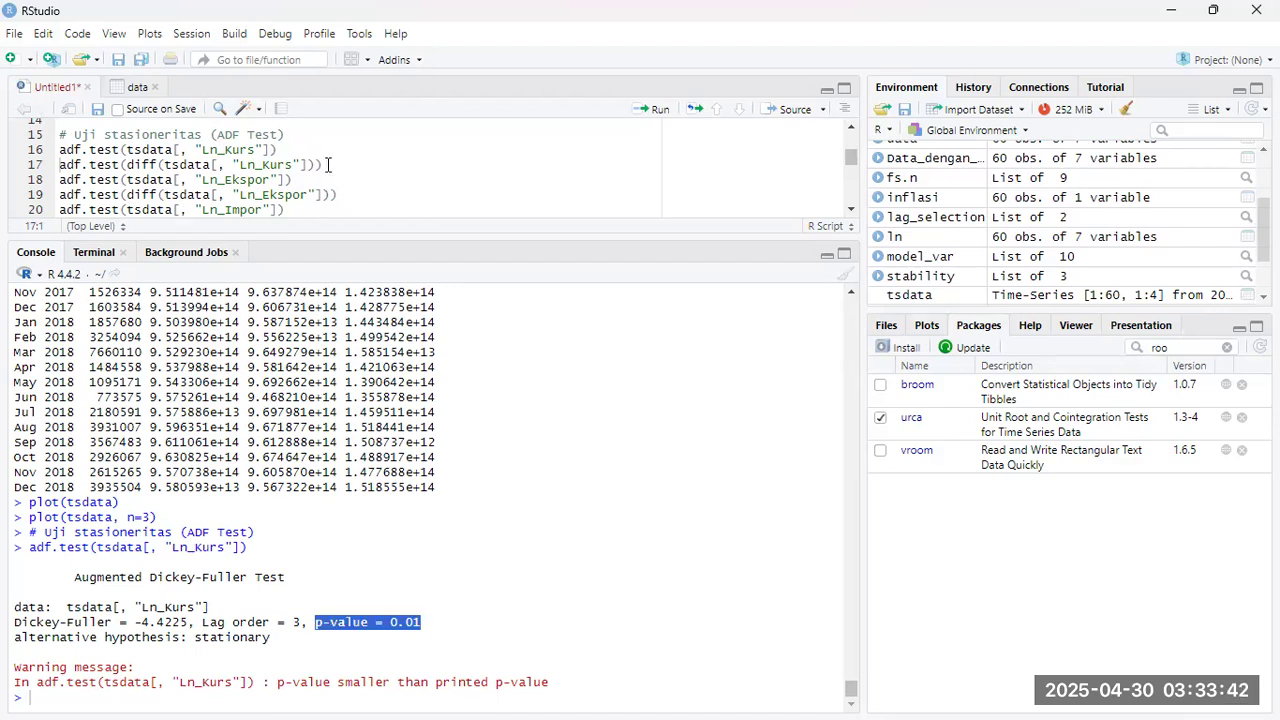
# - Delete the differenced Ln_Kurs test line from the script and run the ADF test on Ln_Ekspor
pyautogui.hotkey('shift', 'End')
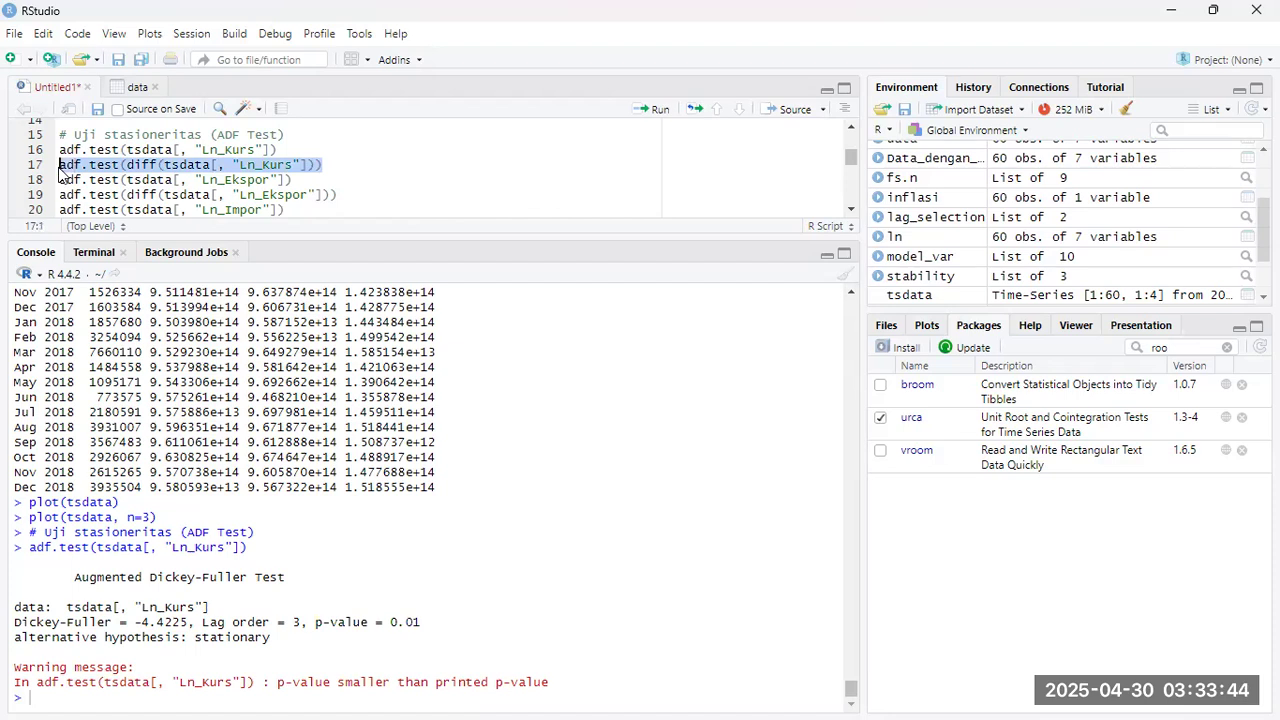
pyautogui.press('BackSpace')
pyautogui.press('BackSpace')
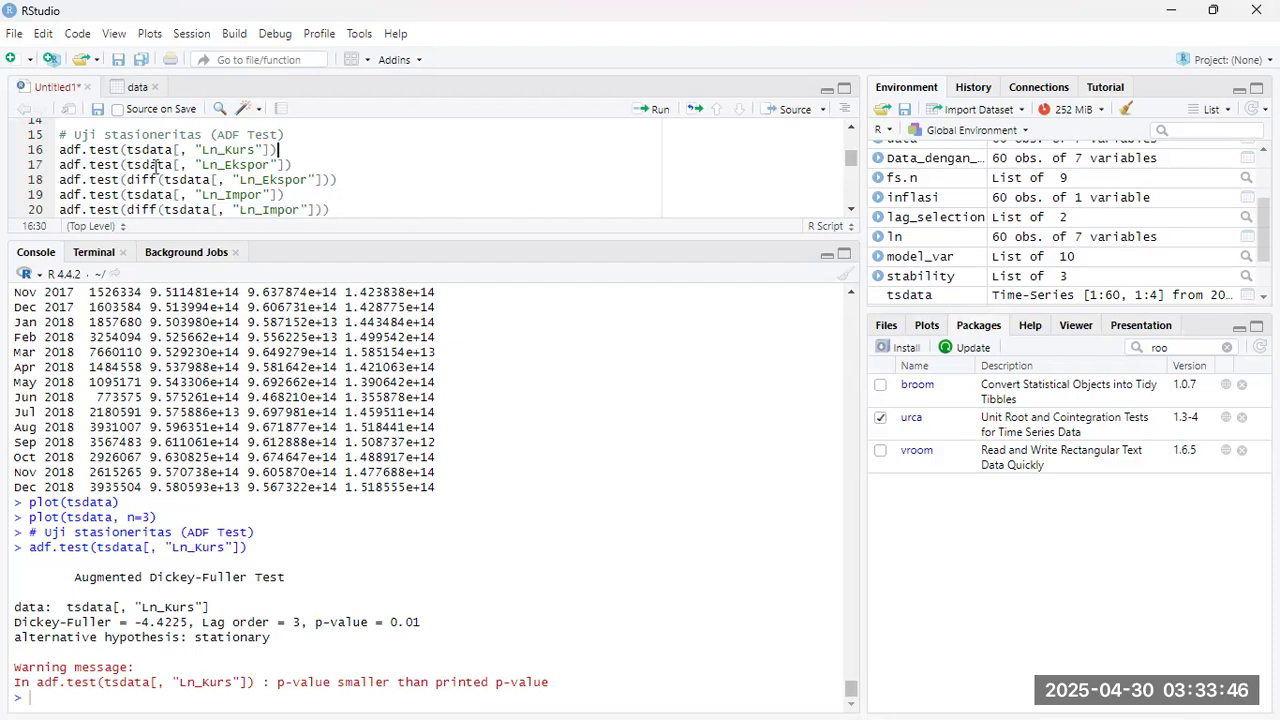
pyautogui.click(295, 164)
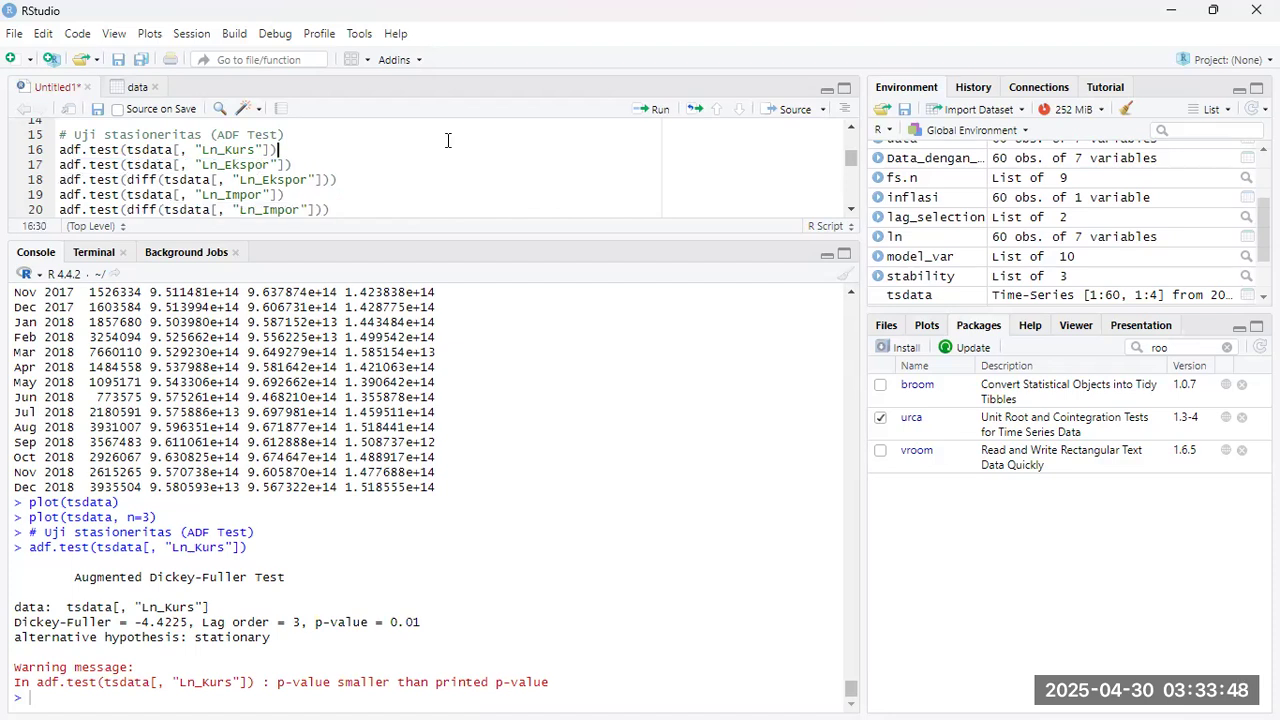
pyautogui.click(654, 112)
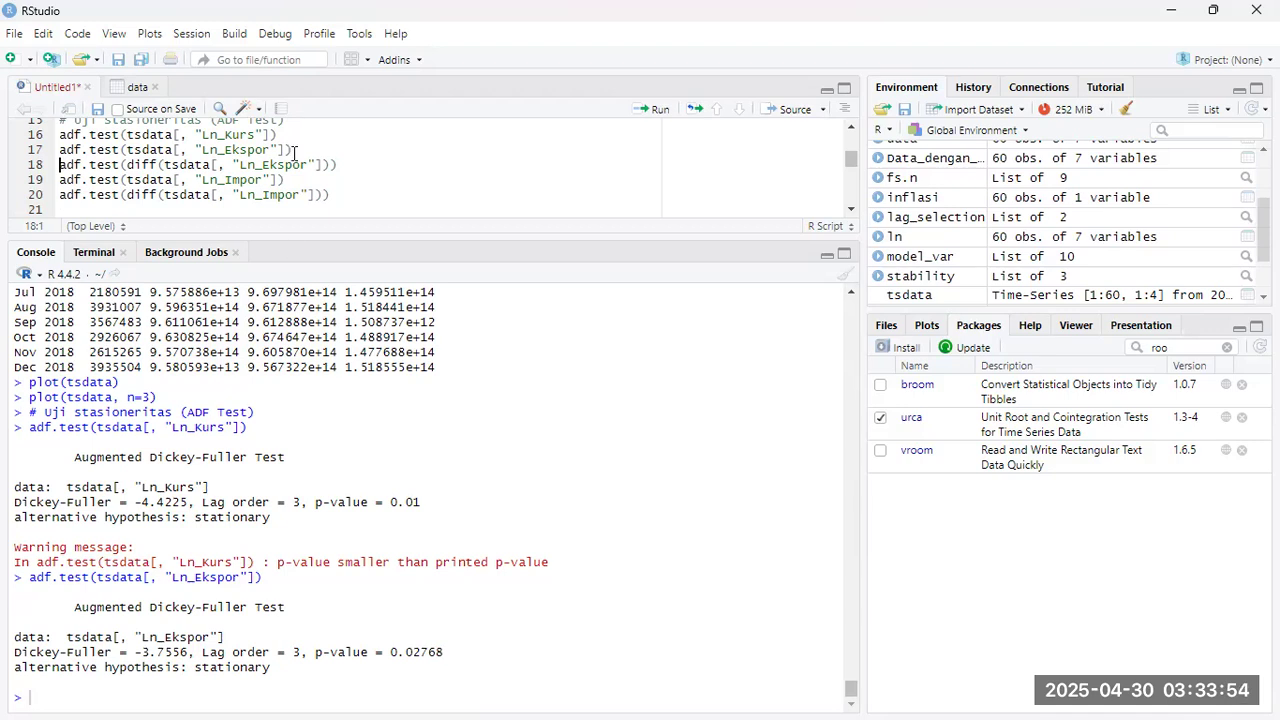
# - Delete the differenced Ln_Ekspor test line from the script and run the ADF test on Ln_Impor
pyautogui.moveTo(338, 165); pyautogui.dragTo(55, 166)
pyautogui.press('BackSpace')
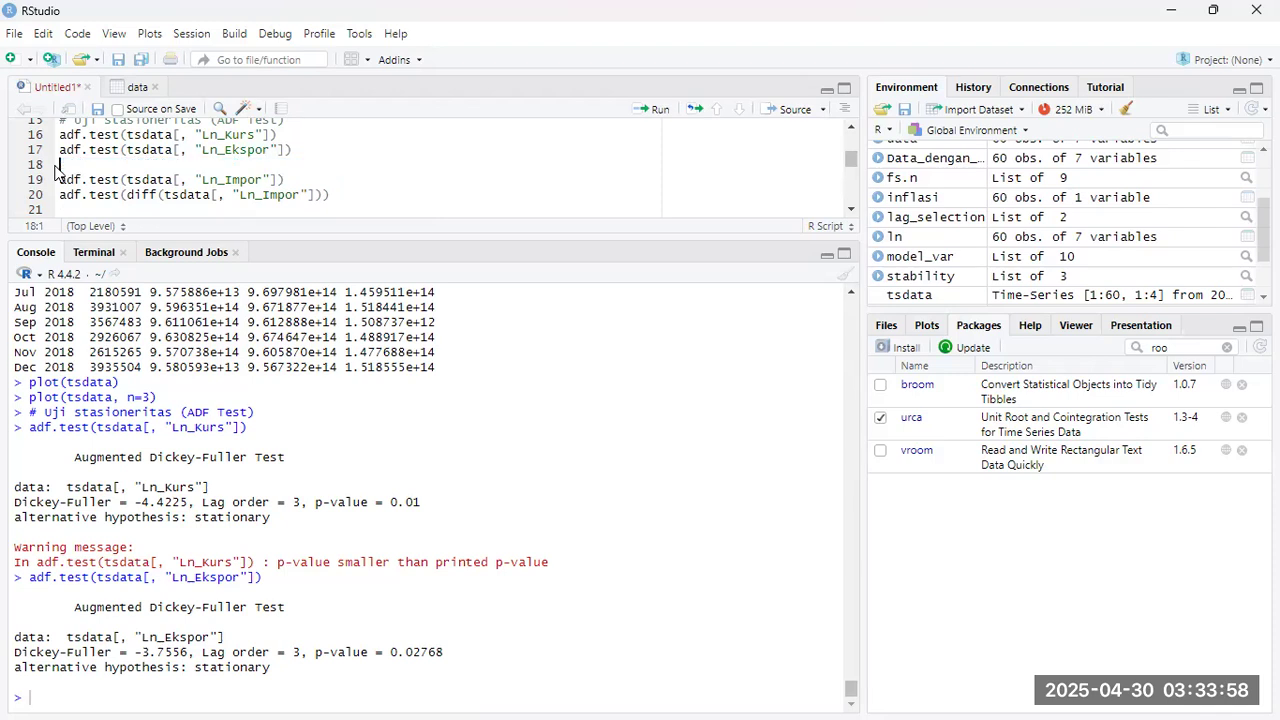
pyautogui.press('BackSpace')
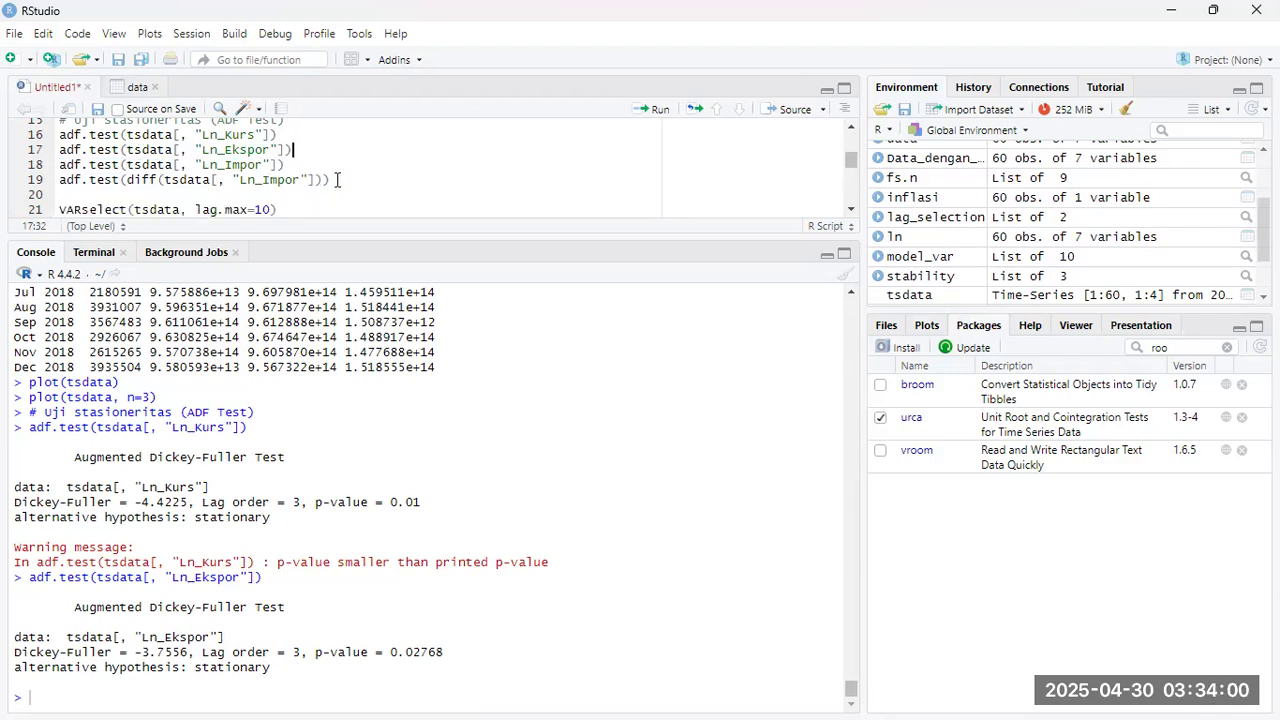
pyautogui.click(337, 180)
pyautogui.click(290, 165)
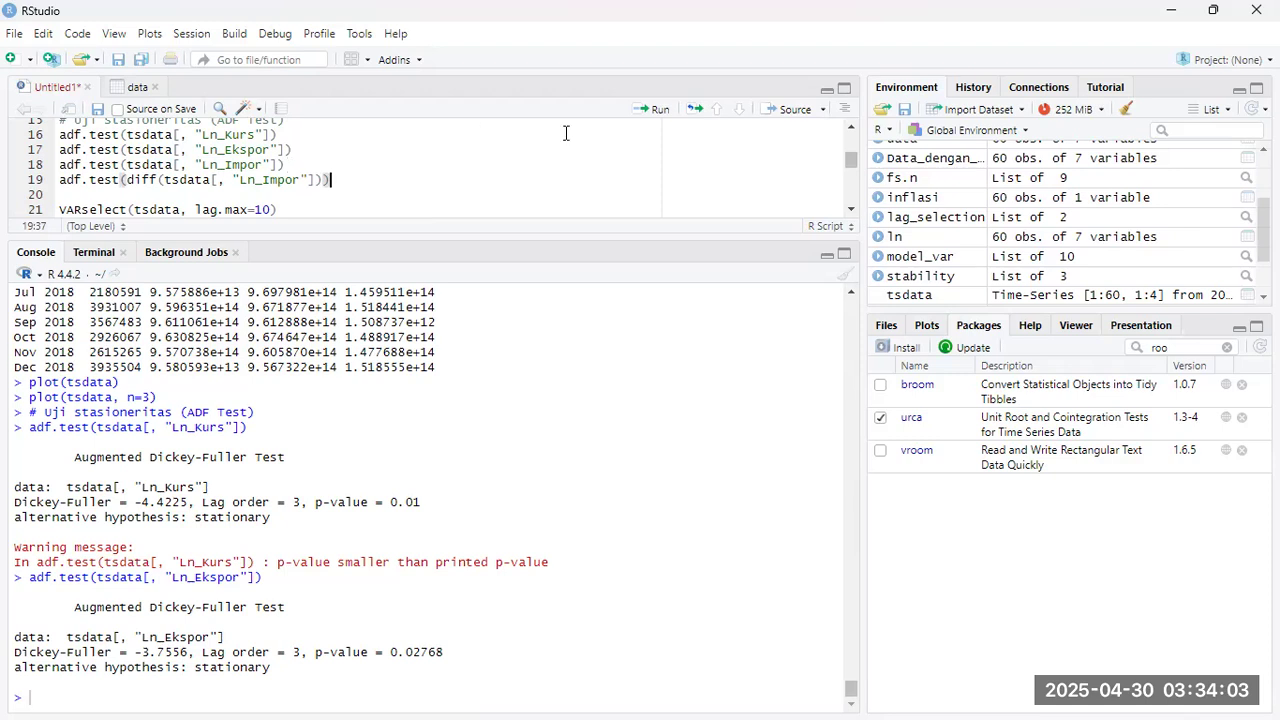
pyautogui.click(652, 109)
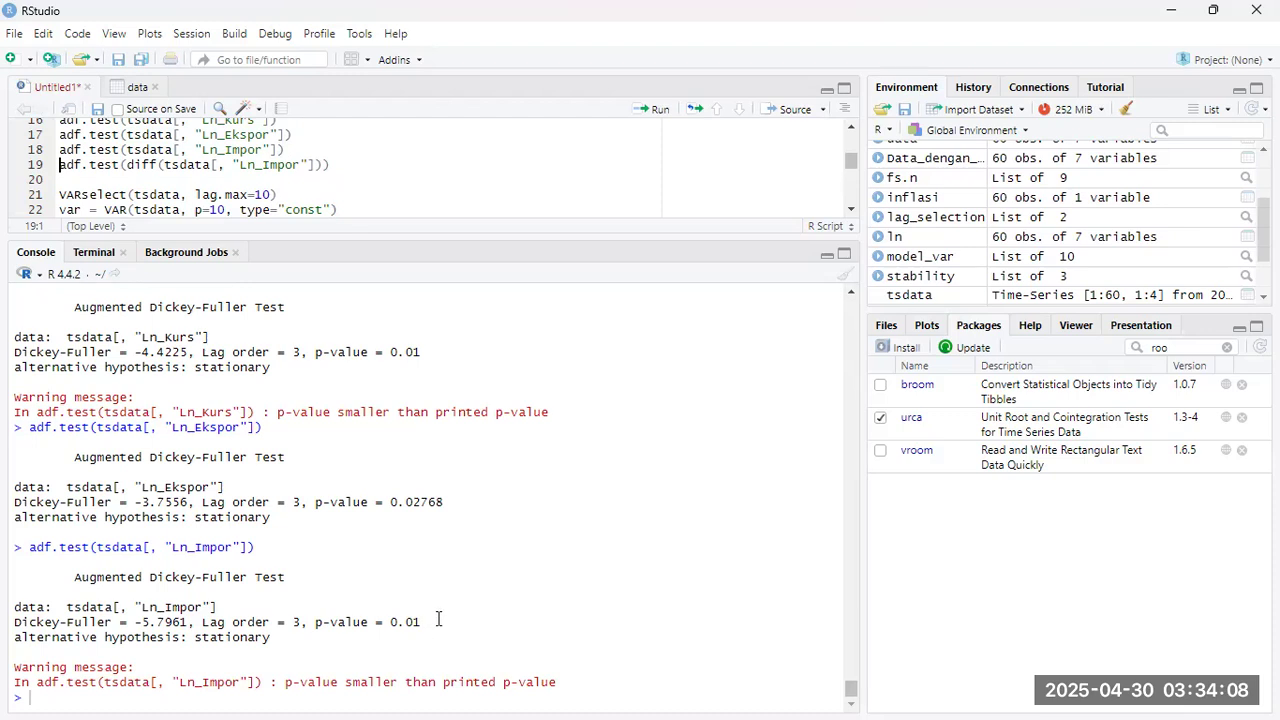
# - Delete the line adf.test(diff(tsdata[, "Ln_Impor"])) from the script
pyautogui.click(339, 168)
pyautogui.keyDown('shift'); pyautogui.click(107, 174); pyautogui.keyUp('shift')
pyautogui.keyDown('shift'); pyautogui.click(60, 165); pyautogui.keyUp('shift')
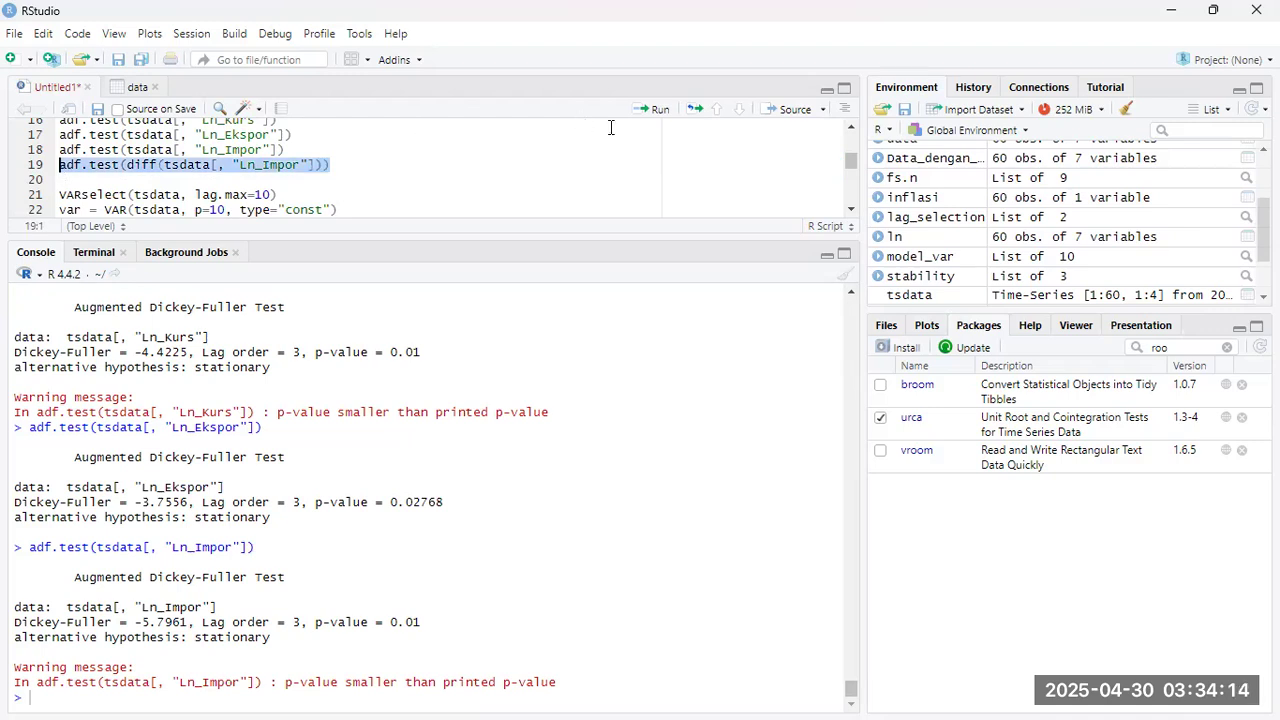
pyautogui.press('BackSpace')
pyautogui.press('BackSpace')
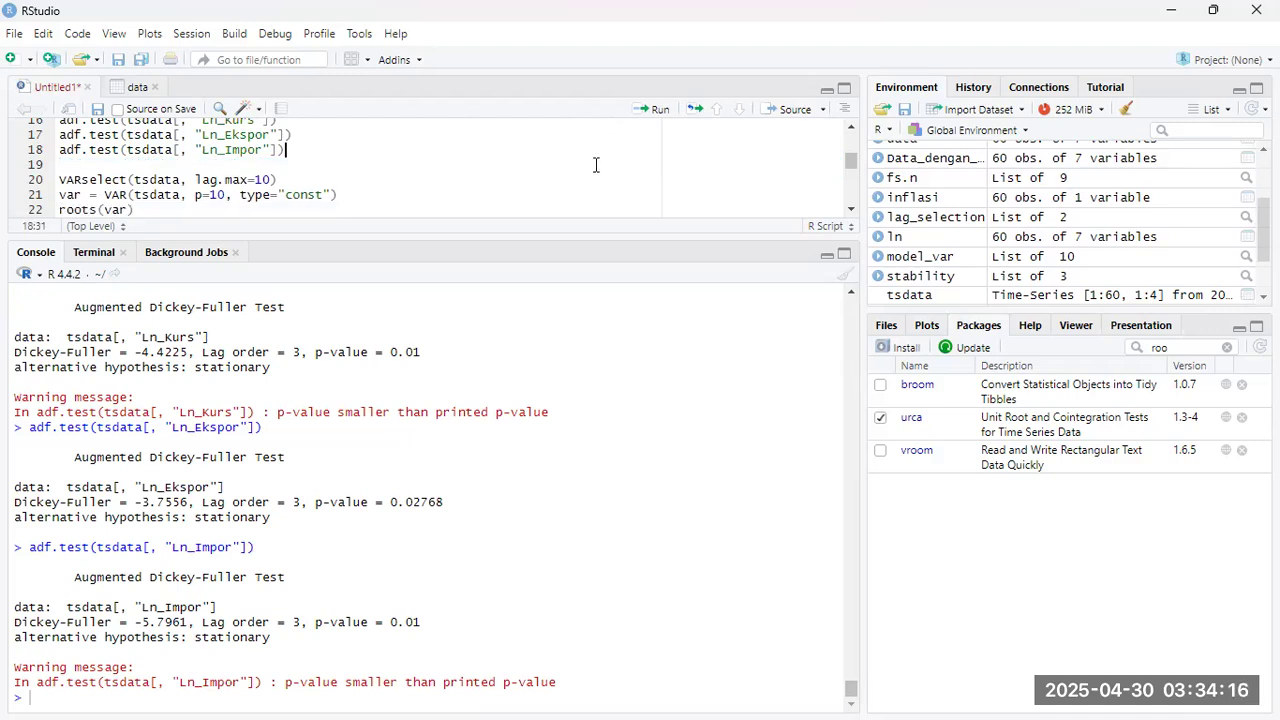
# - Run VARselect(tsdata, lag.max=10) and check the lag orders selected by AIC and HQ
pyautogui.click(281, 183)
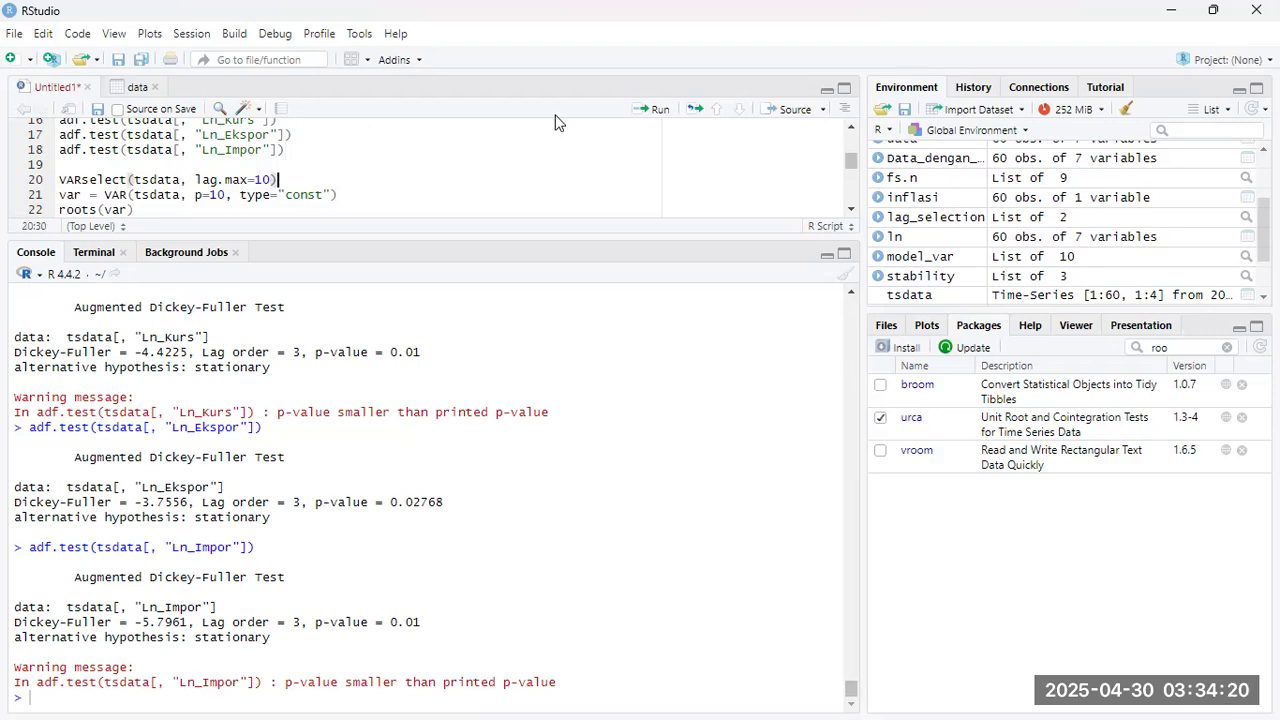
pyautogui.click(650, 118)
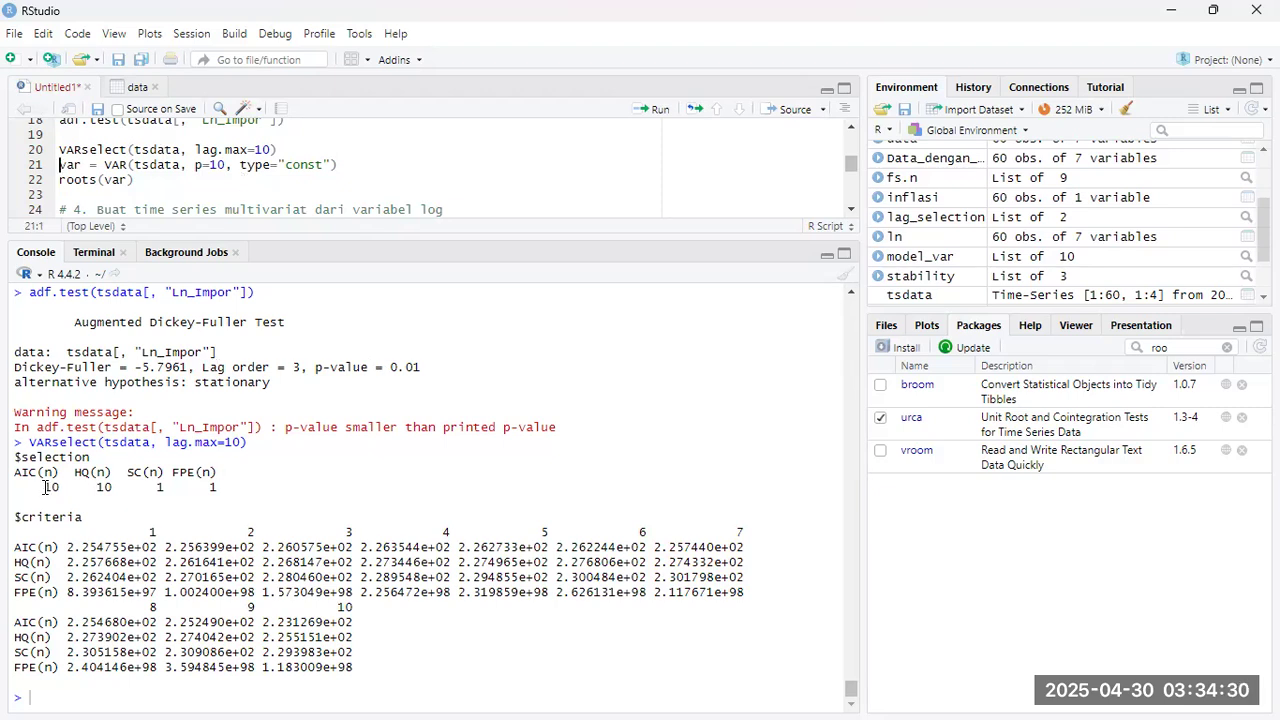
pyautogui.moveTo(45, 487); pyautogui.dragTo(114, 487)
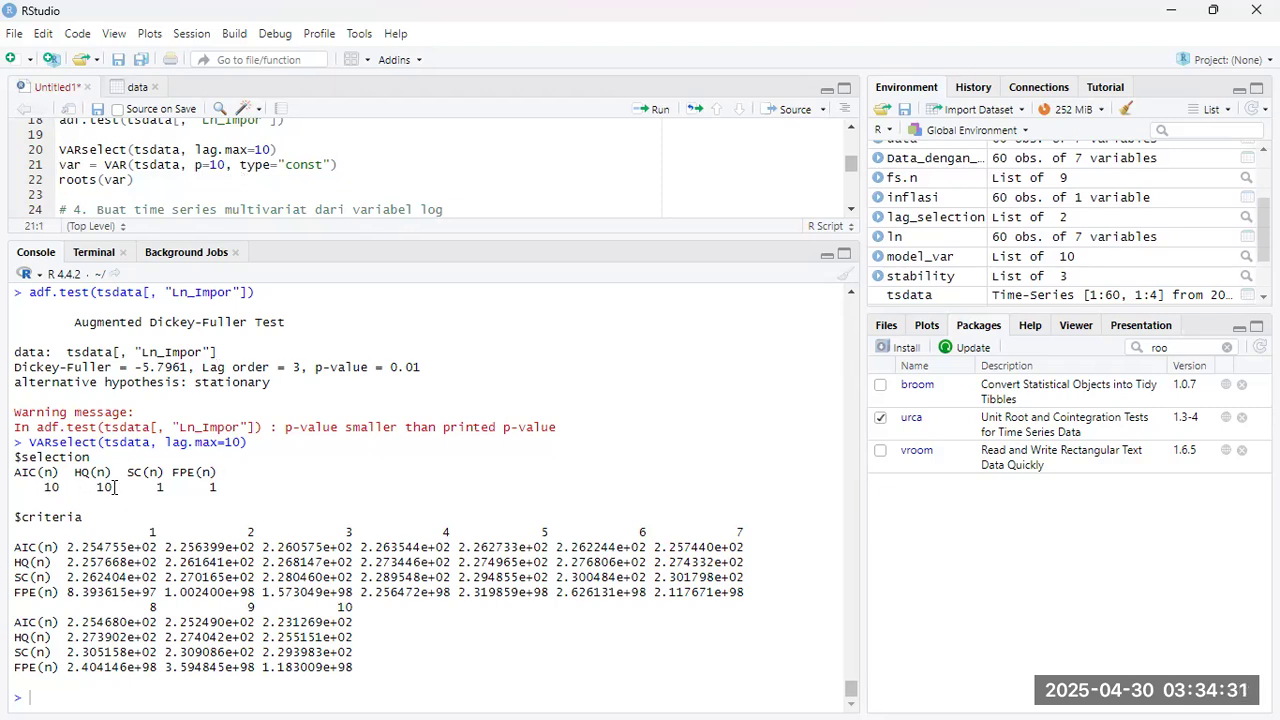
# - Remove the "4." numbering from the line 24 comment so it reads "#Buat time series multivariat dari variabel log"
pyautogui.click(97, 210)
pyautogui.press('BackSpace')
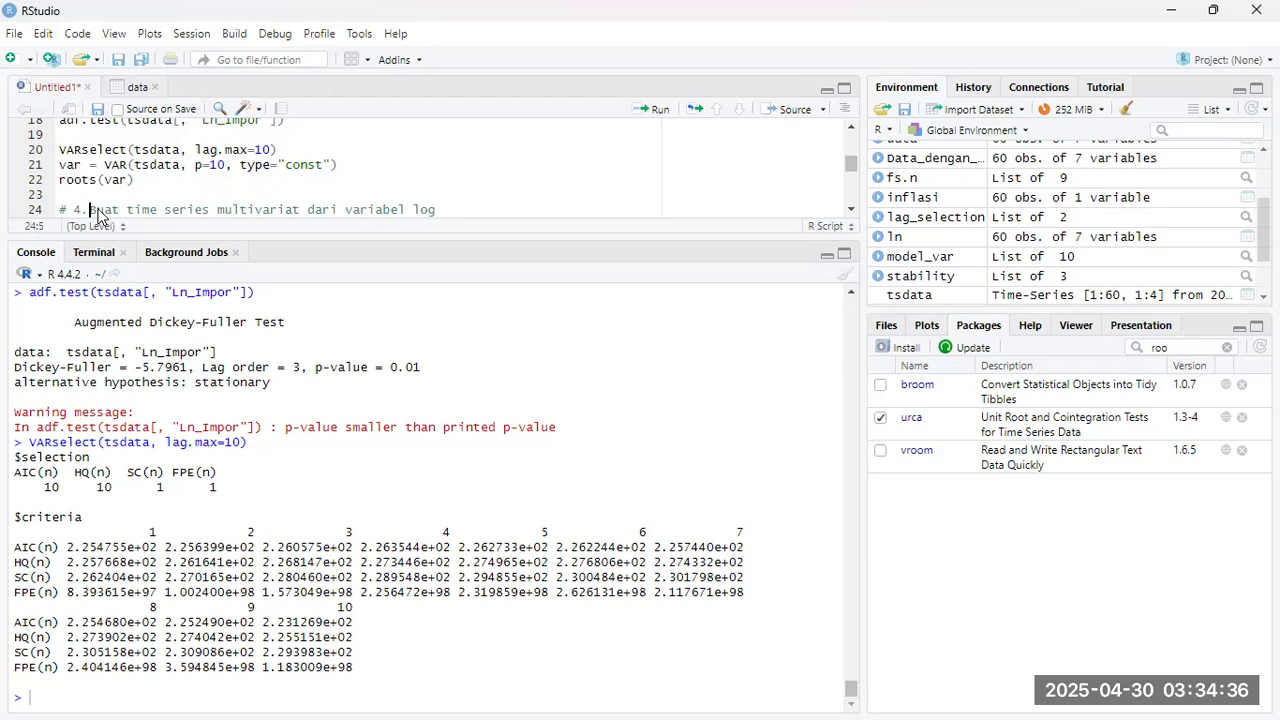
pyautogui.press('BackSpace')
pyautogui.press('BackSpace')
pyautogui.press('BackSpace')
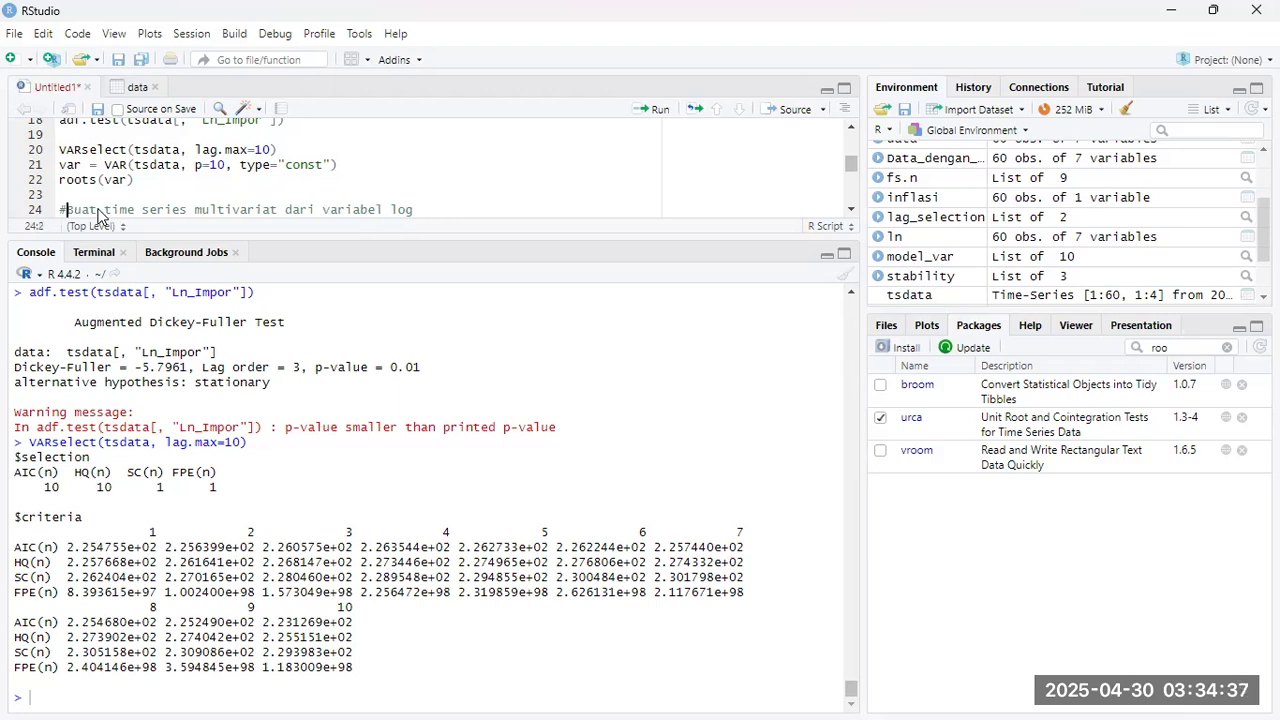
# - Run the VAR model of tsdata with p=10 and type "const", and compute its roots with roots(var)
pyautogui.click(332, 165)
pyautogui.click(652, 110)
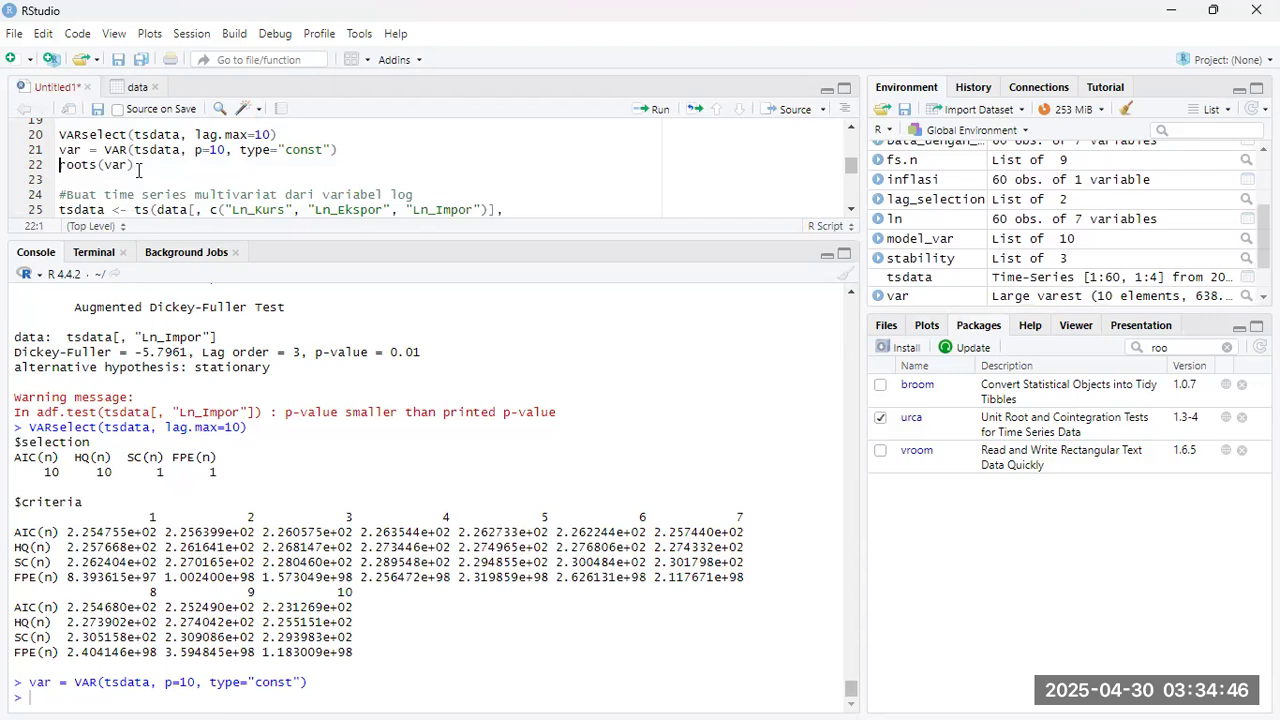
pyautogui.press('End')
pyautogui.click(657, 113)
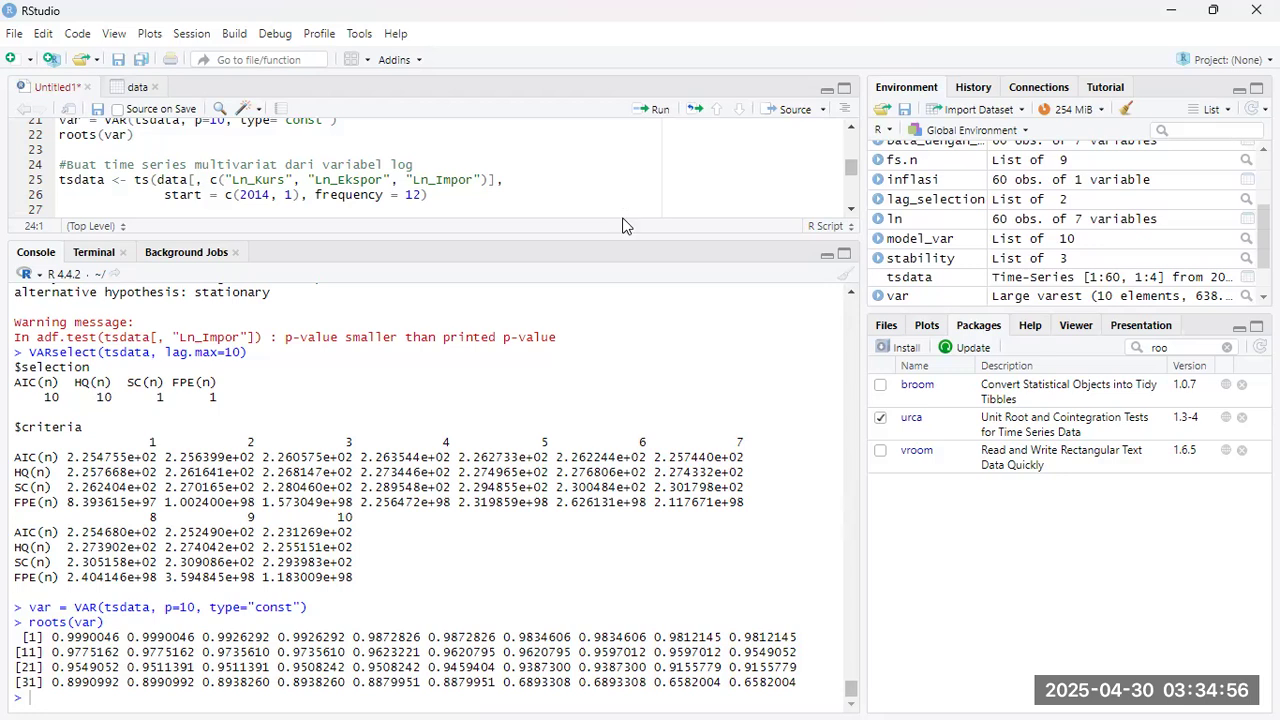
# - Enlarge the script editor area and examine all the roots(var) values in the console output
pyautogui.moveTo(643, 362); pyautogui.dragTo(651, 423)
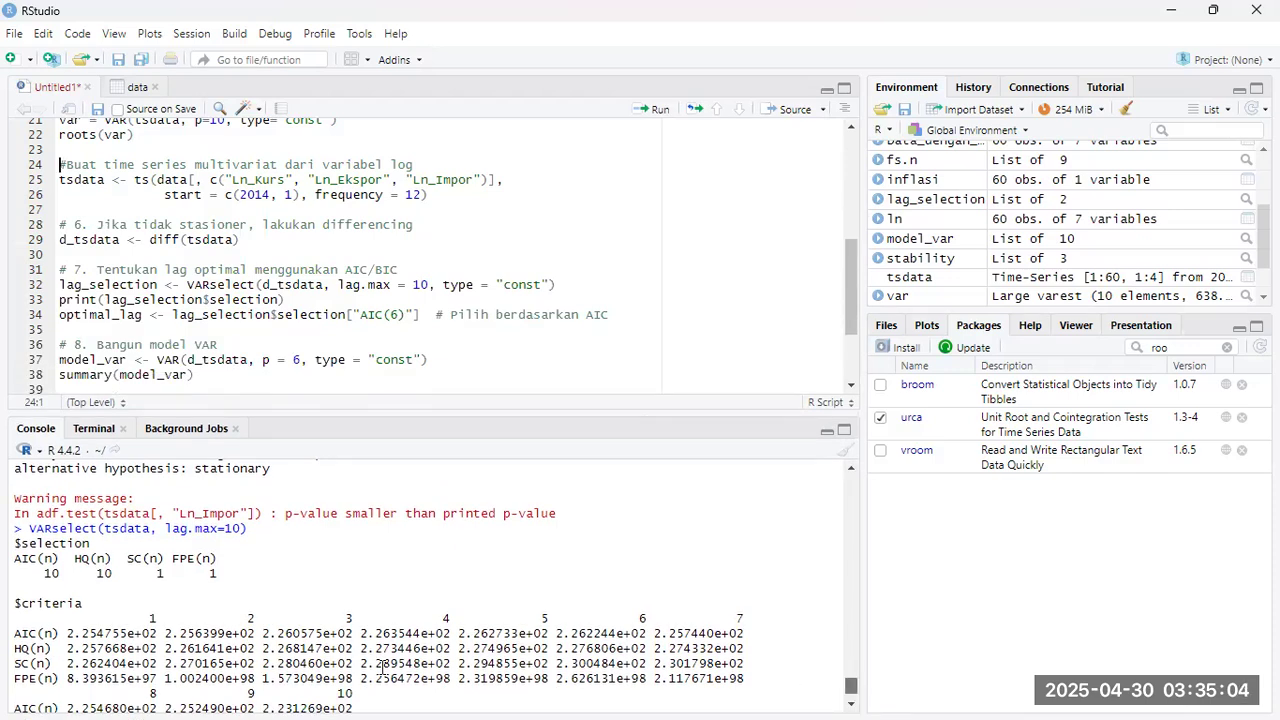
pyautogui.scroll(-4, 383, 667)
pyautogui.moveTo(52, 637); pyautogui.dragTo(541, 667)
pyautogui.moveTo(783, 697)
pyautogui.mouseDown()
pyautogui.moveTo(773, 641)
pyautogui.moveTo(799, 681)
pyautogui.mouseUp()
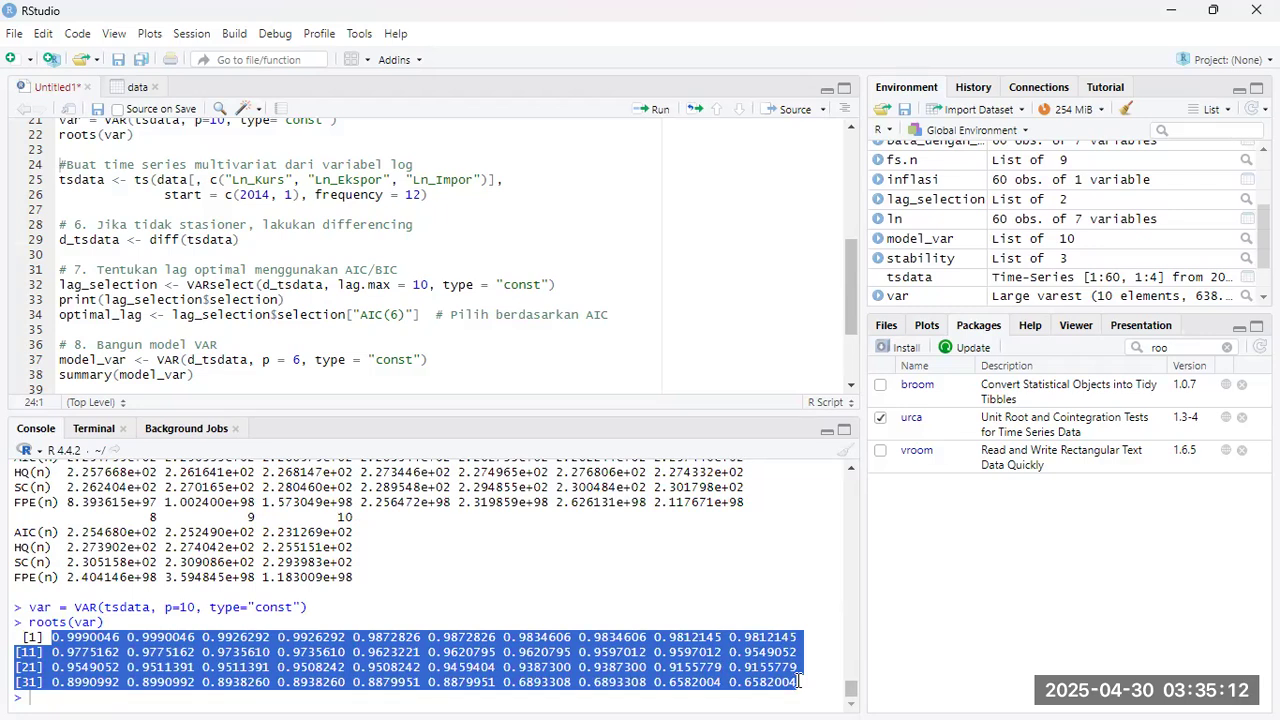
pyautogui.click(799, 681)
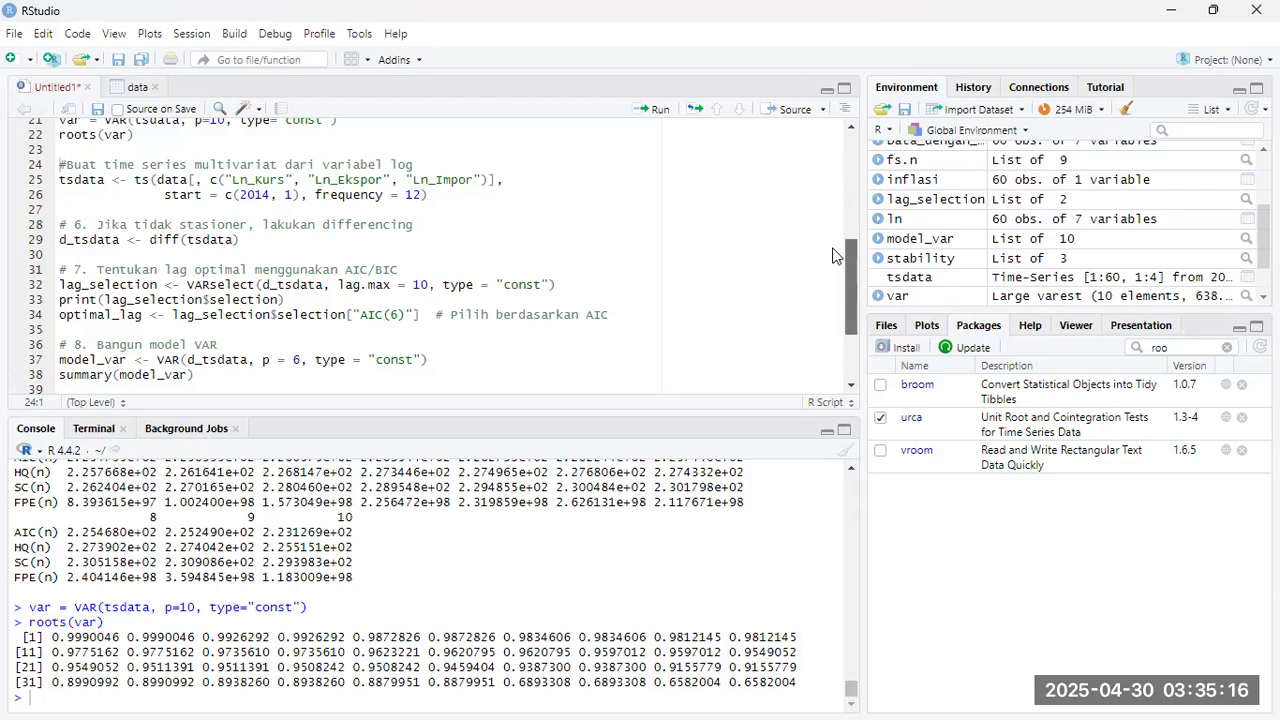
# - Run the lines that rebuild tsdata from Ln_Kurs, Ln_Ekspor and Ln_Impor, starting c(2014, 1) with frequency 12
pyautogui.scroll(3, 834, 255)
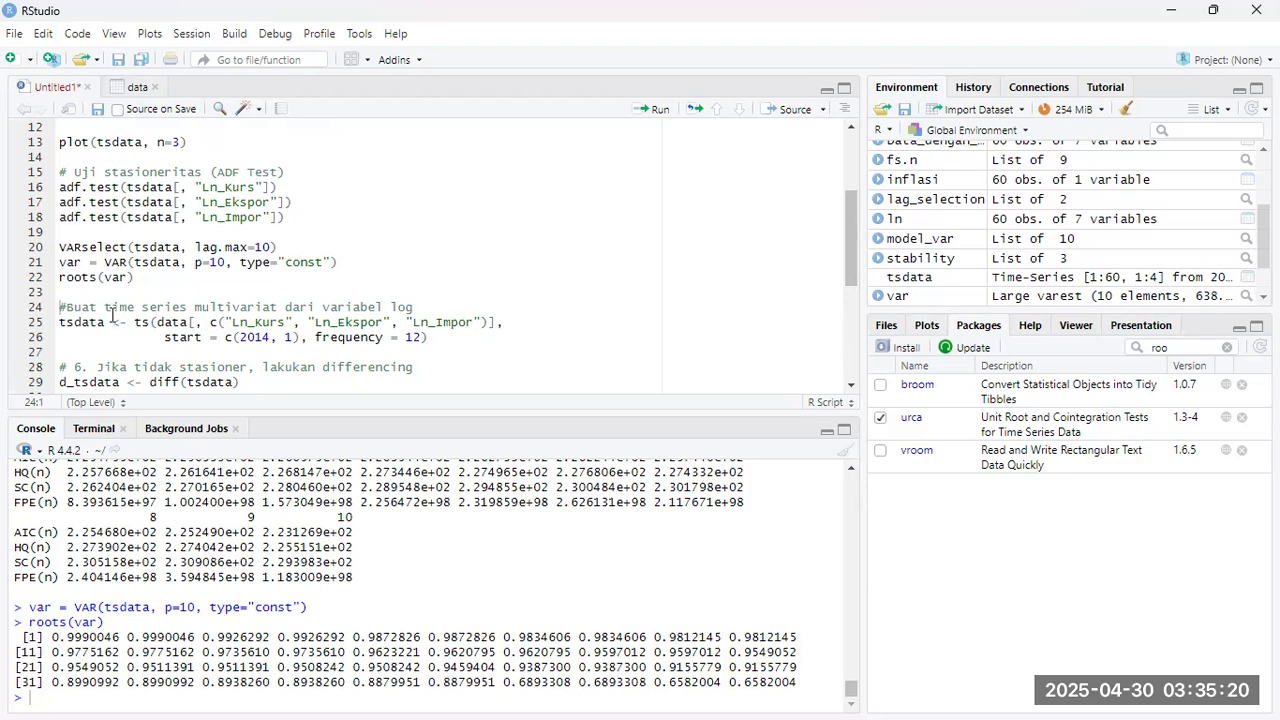
pyautogui.press('Down')
pyautogui.press('End')
pyautogui.click(652, 109)
# - Delete the comment "# 6. Jika tidak stasioner, lakukan differencing" and run d_tsdata <- diff(tsdata)
pyautogui.click(251, 356)
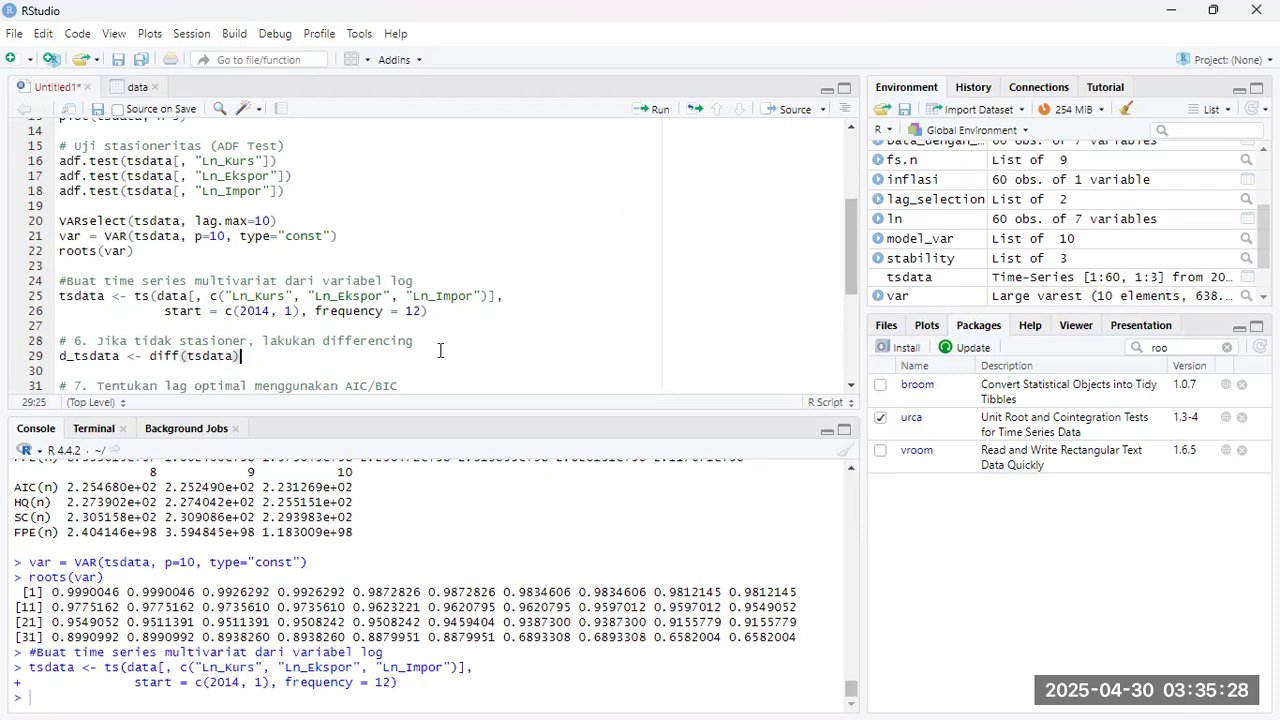
pyautogui.moveTo(433, 338); pyautogui.dragTo(106, 326)
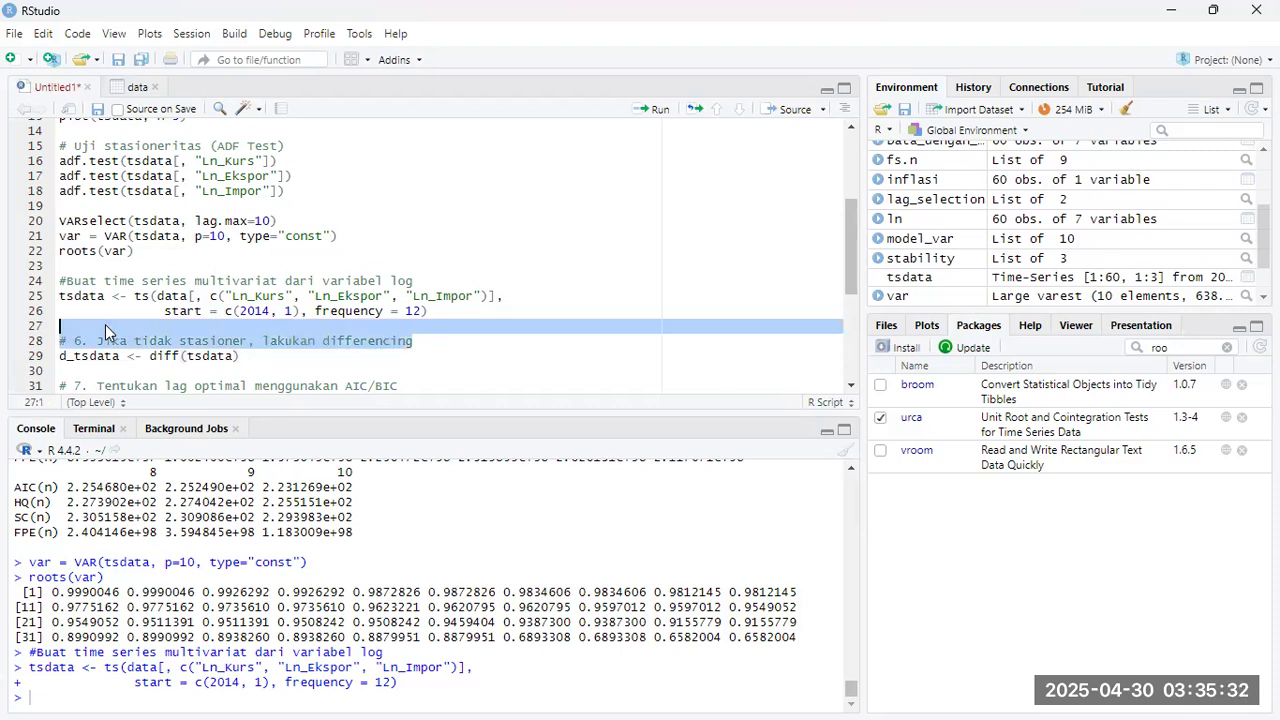
pyautogui.press('BackSpace')
pyautogui.press('BackSpace')
pyautogui.press('Return')
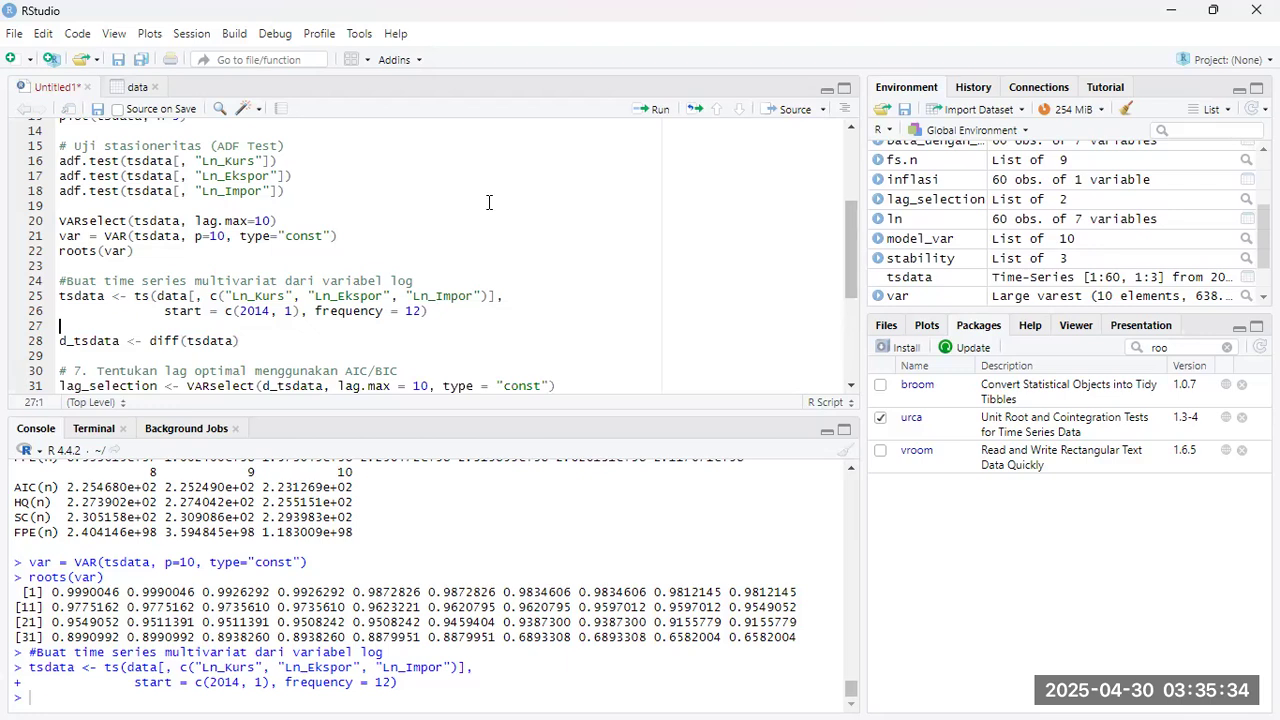
pyautogui.click(655, 110)
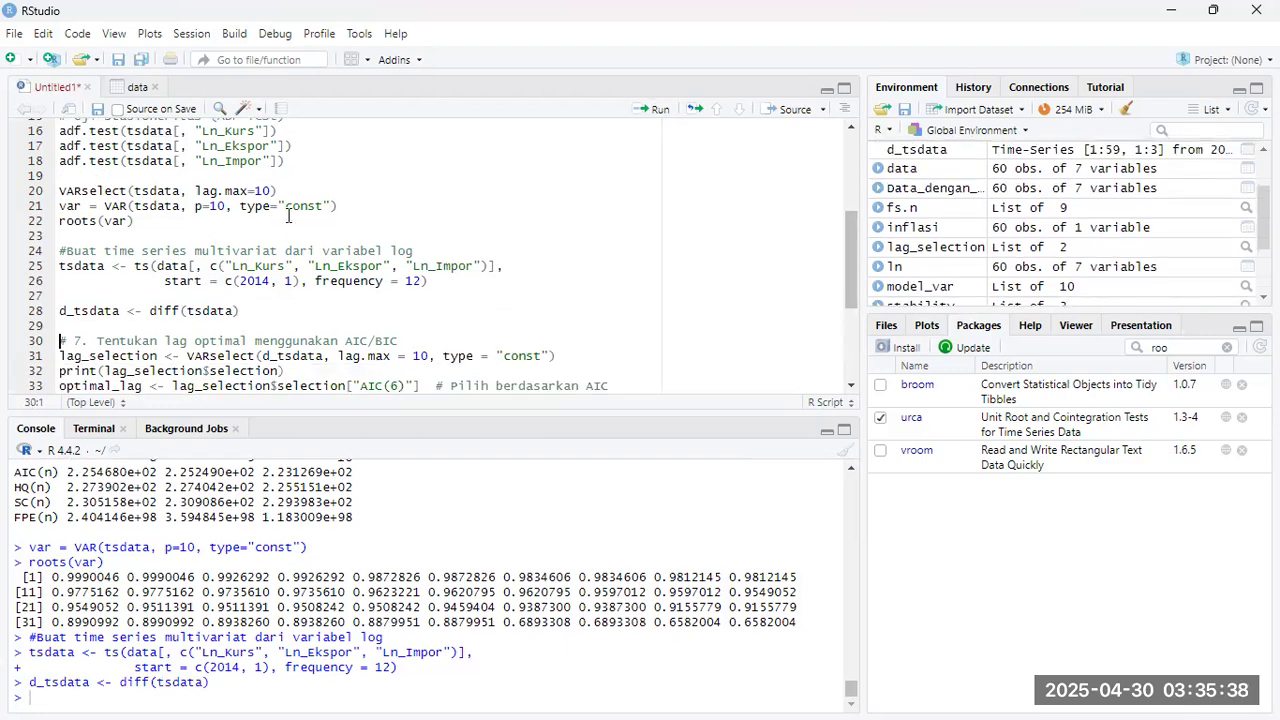
# - Strip the "# 7." prefix from the line 30 comment, leaving "Tentukan lag optimal menggunakan AIC/BIC"
pyautogui.click(97, 342)
pyautogui.press('BackSpace')
pyautogui.press('BackSpace')
pyautogui.press('BackSpace')
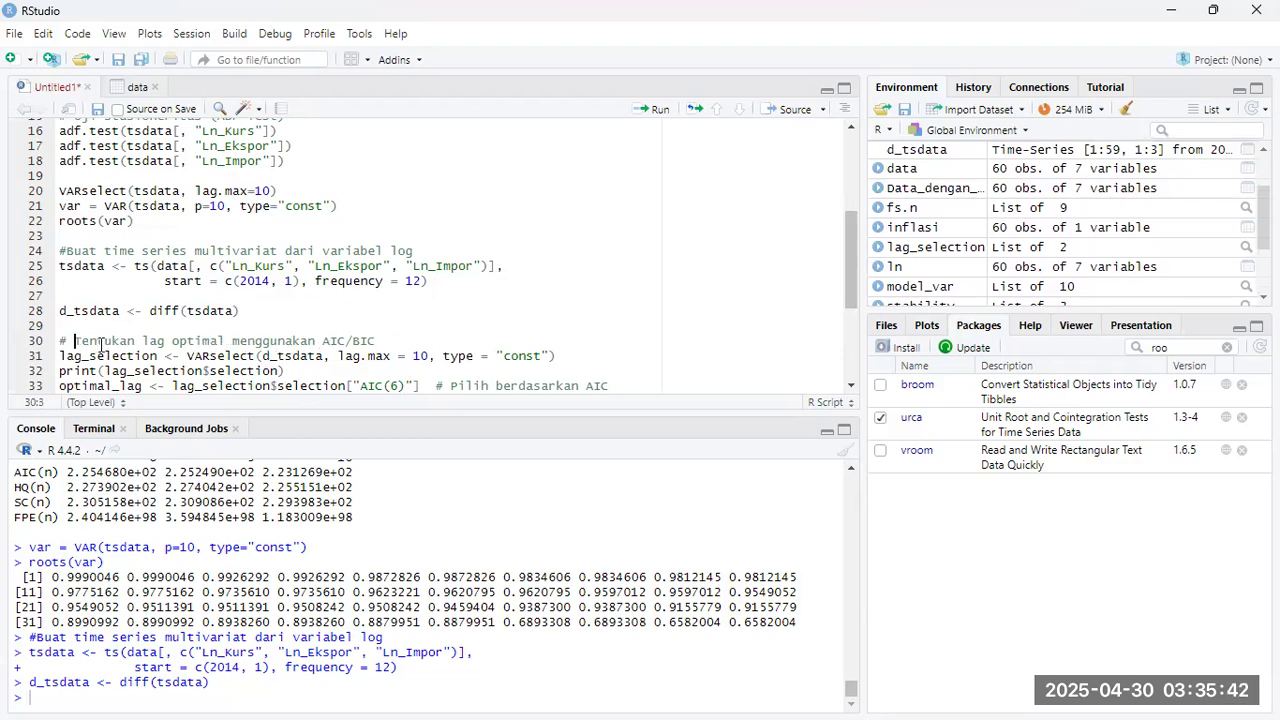
pyautogui.press('BackSpace')
pyautogui.press('BackSpace')
# - Delete the line d_tsdata <- diff(tsdata) and its surplus blank line from the script
pyautogui.moveTo(60, 305); pyautogui.dragTo(62, 313)
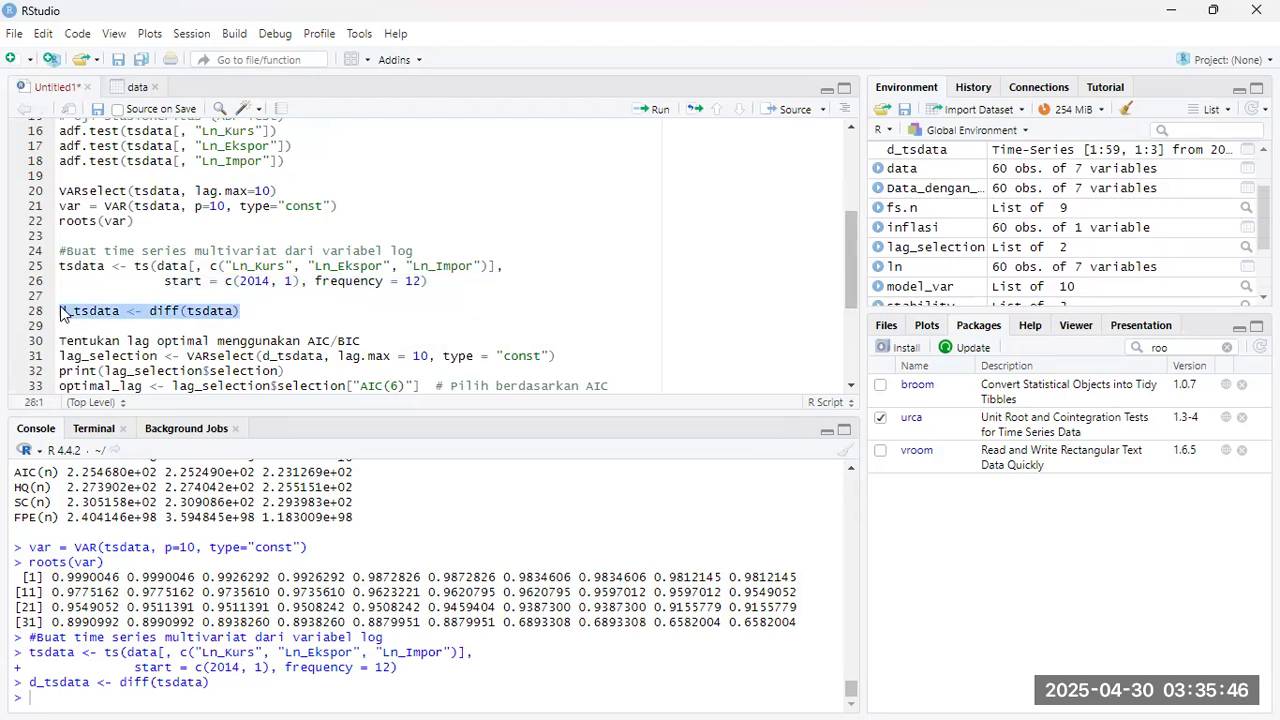
pyautogui.press('BackSpace')
pyautogui.press('BackSpace')
pyautogui.press('BackSpace')
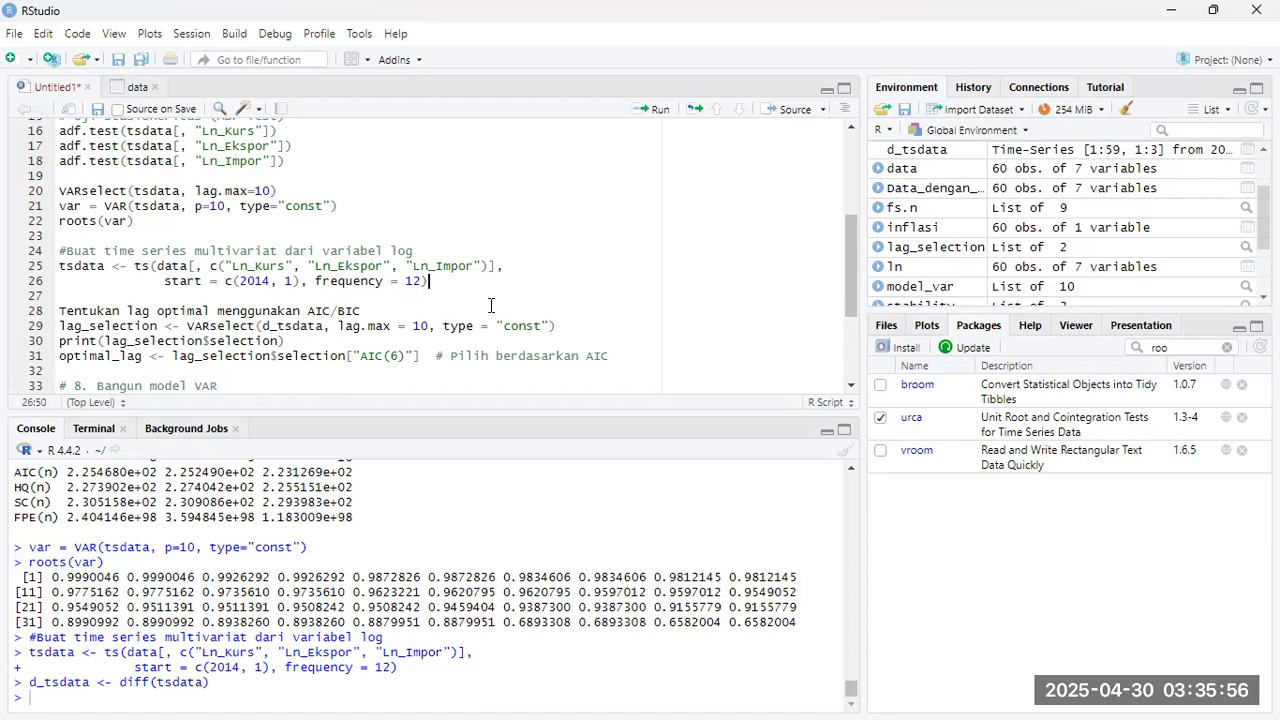
# - Run VARselect on d_tsdata with lag.max = 10 and type = "const" into lag_selection, and print its selection to check AIC and FPE
pyautogui.click(560, 326)
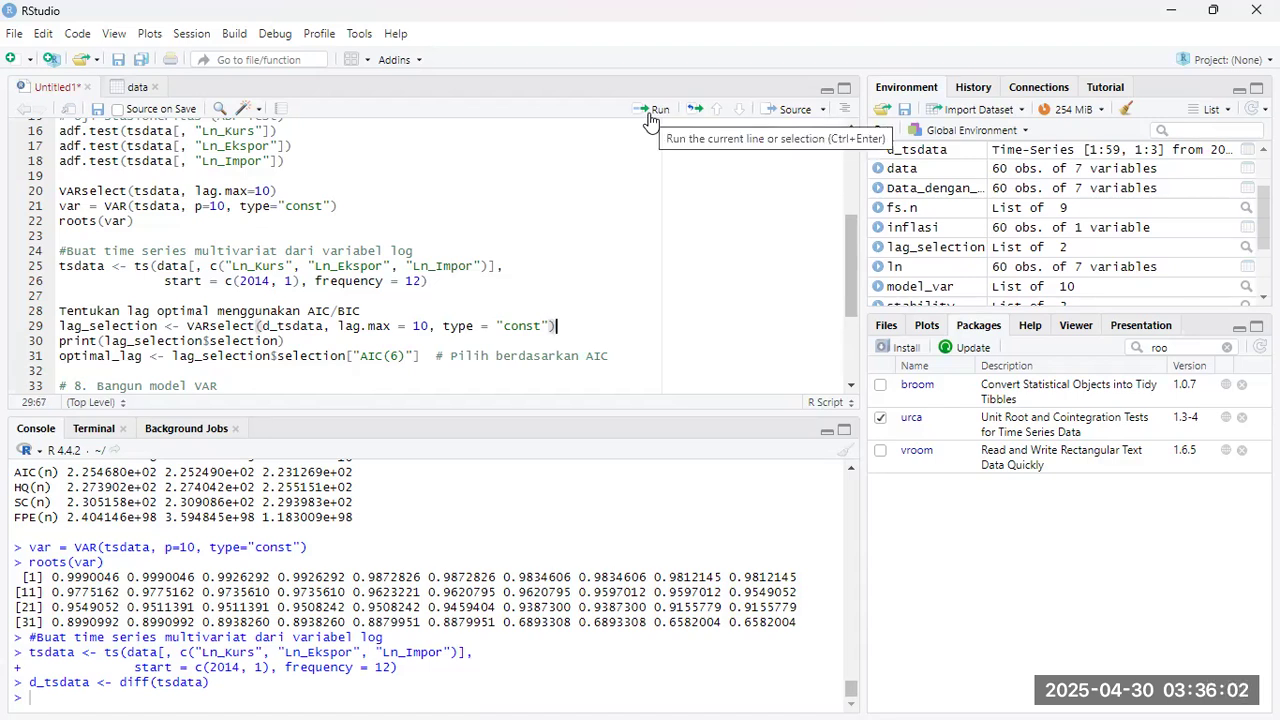
pyautogui.moveTo(59, 191); pyautogui.dragTo(166, 191)
pyautogui.keyDown('shift'); pyautogui.click(186, 216); pyautogui.keyUp('shift')
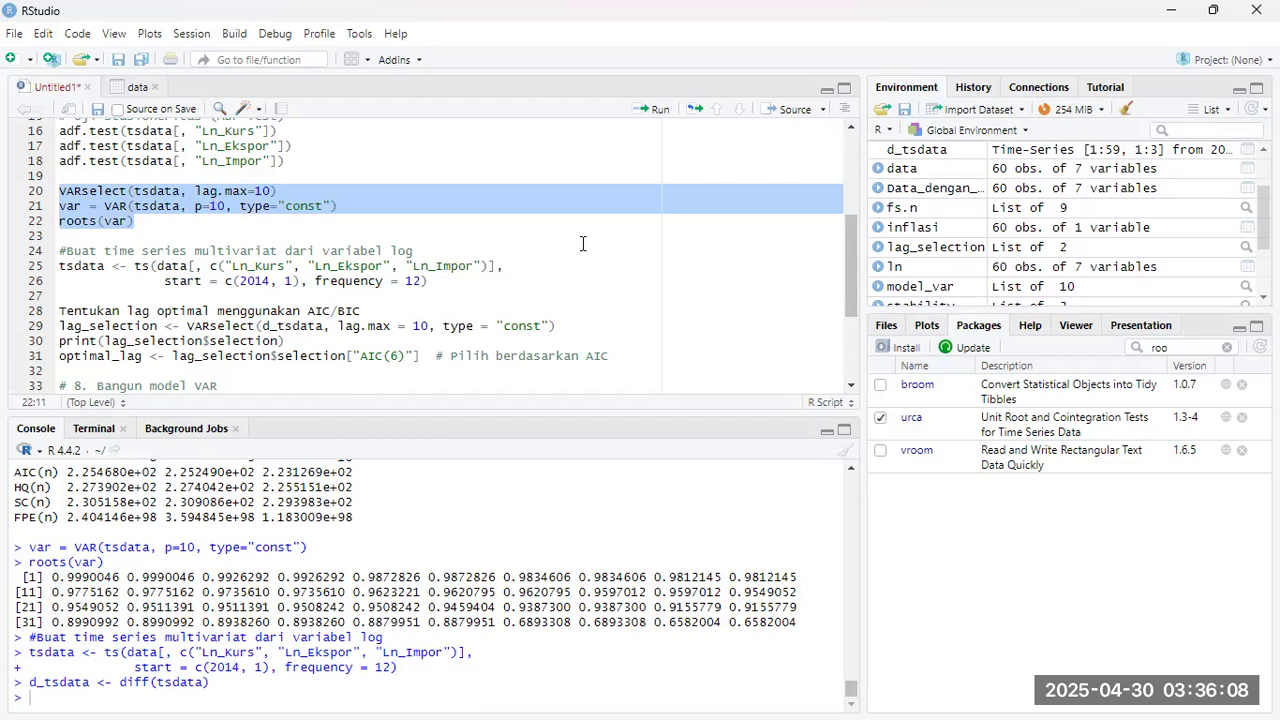
pyautogui.click(580, 326)
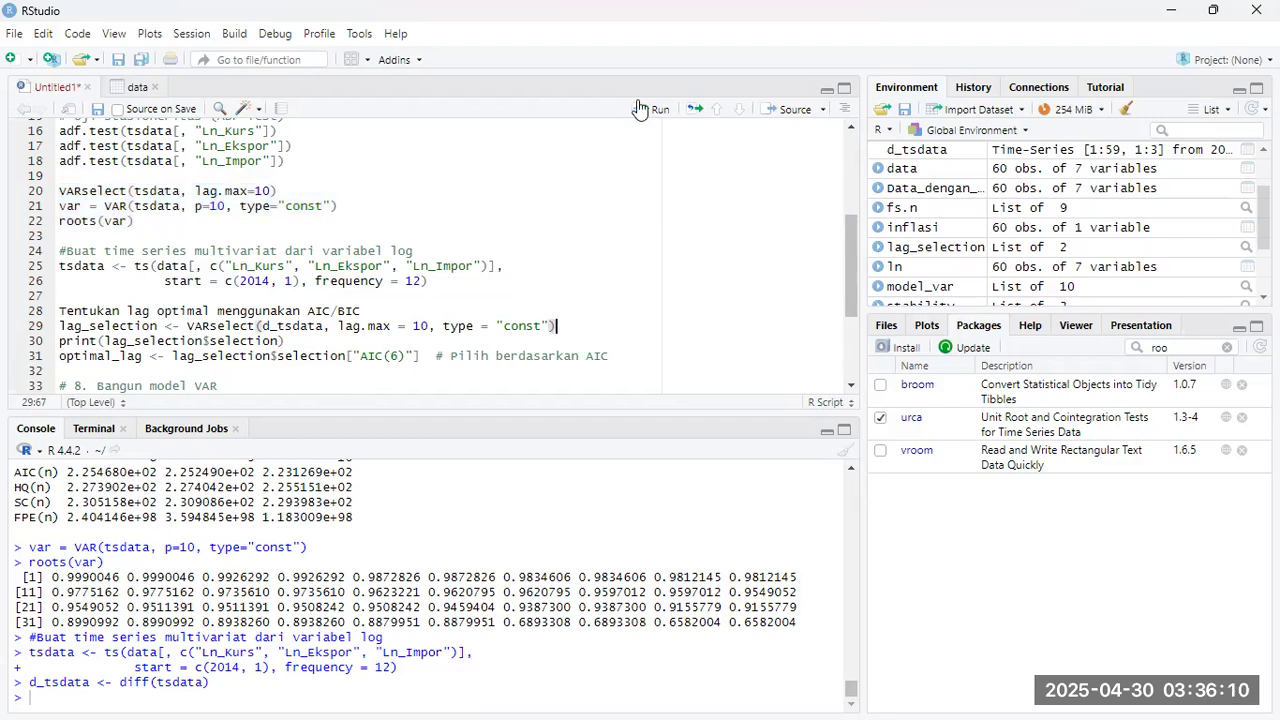
pyautogui.click(638, 108)
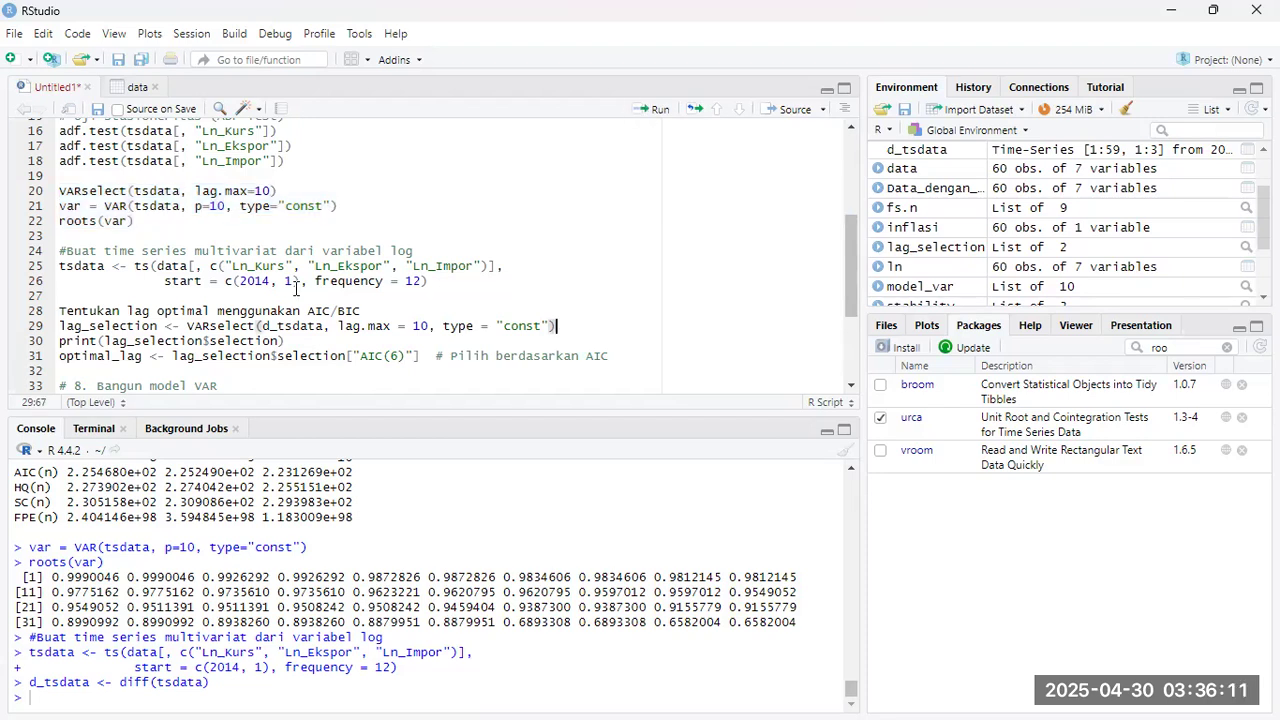
pyautogui.click(296, 342)
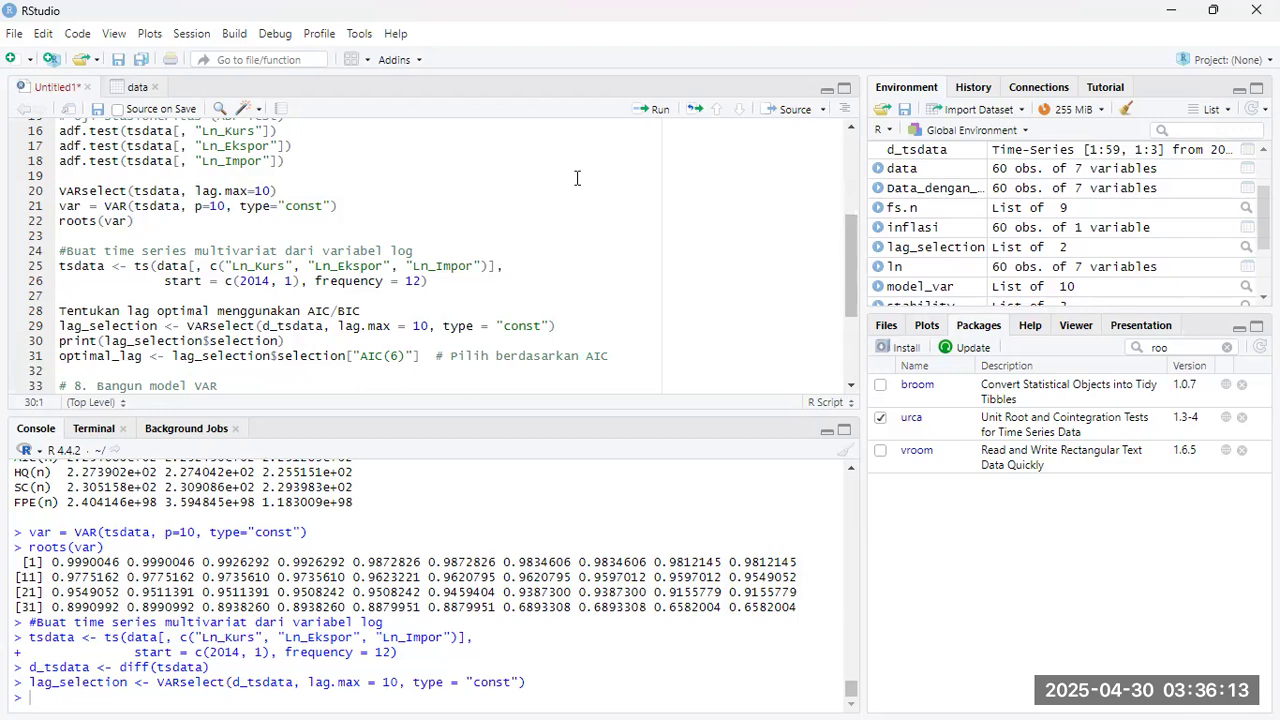
pyautogui.click(650, 110)
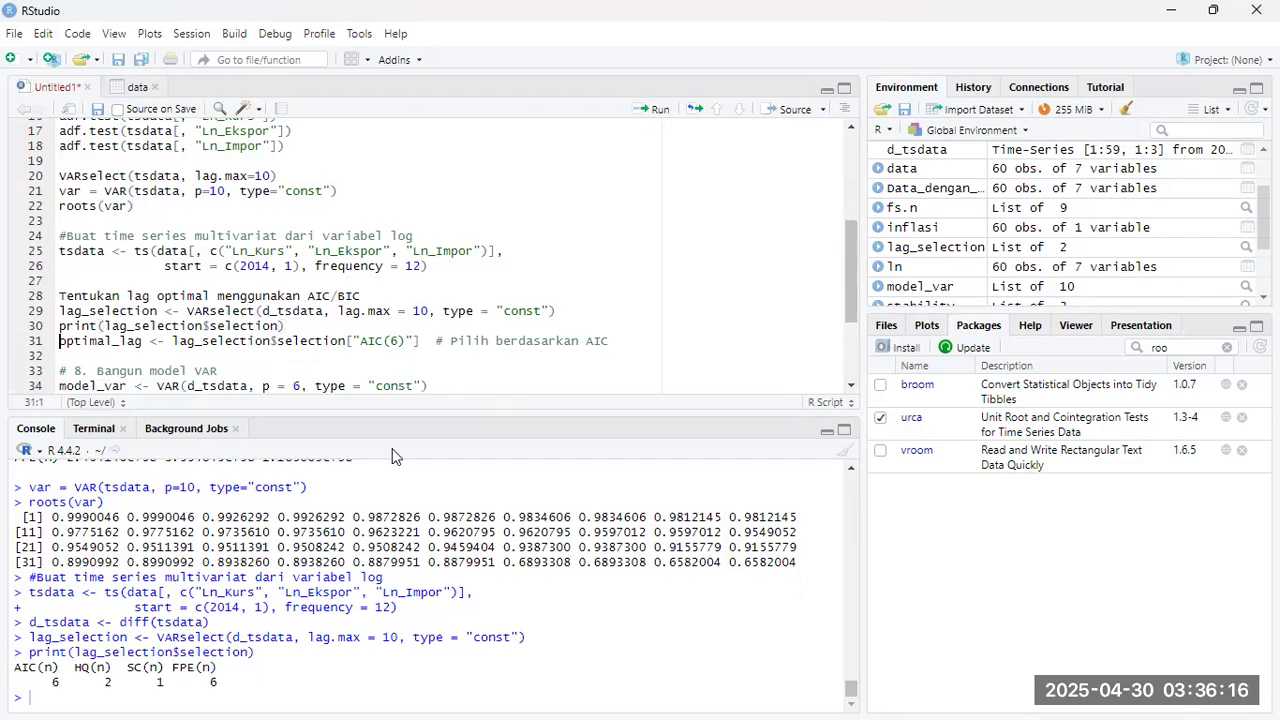
pyautogui.moveTo(221, 681); pyautogui.dragTo(164, 682)
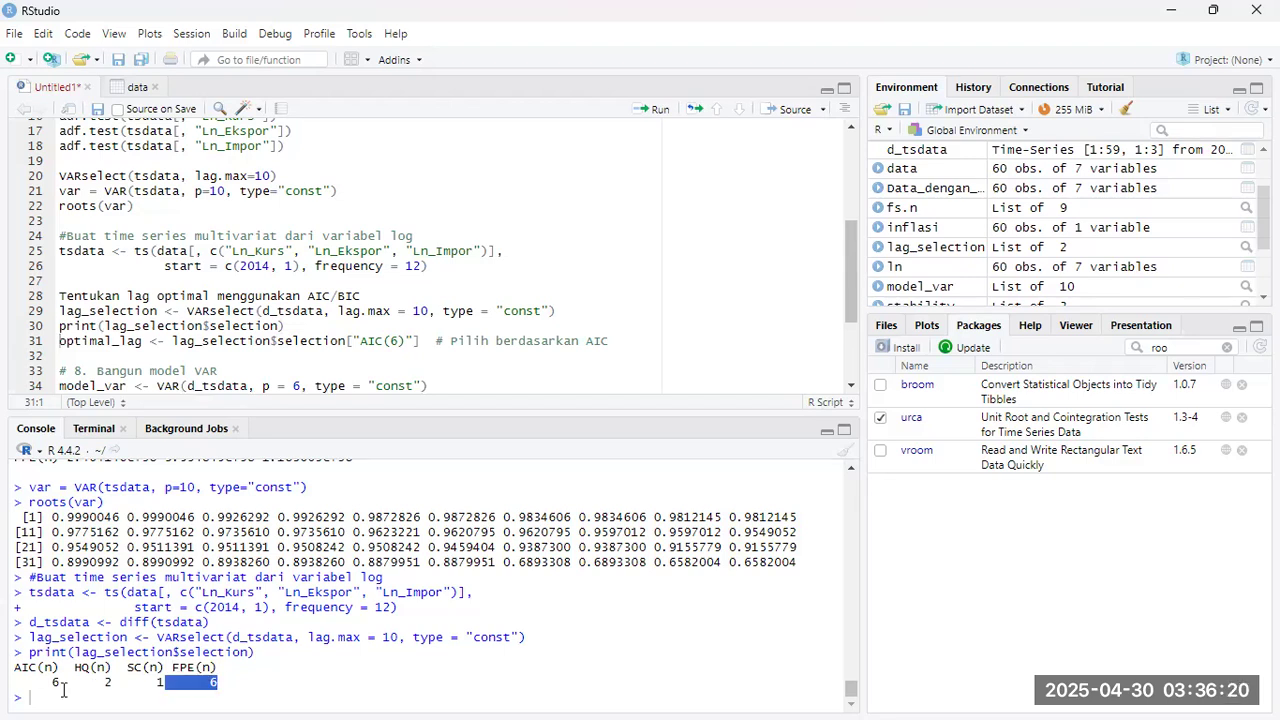
pyautogui.moveTo(52, 683); pyautogui.dragTo(78, 684)
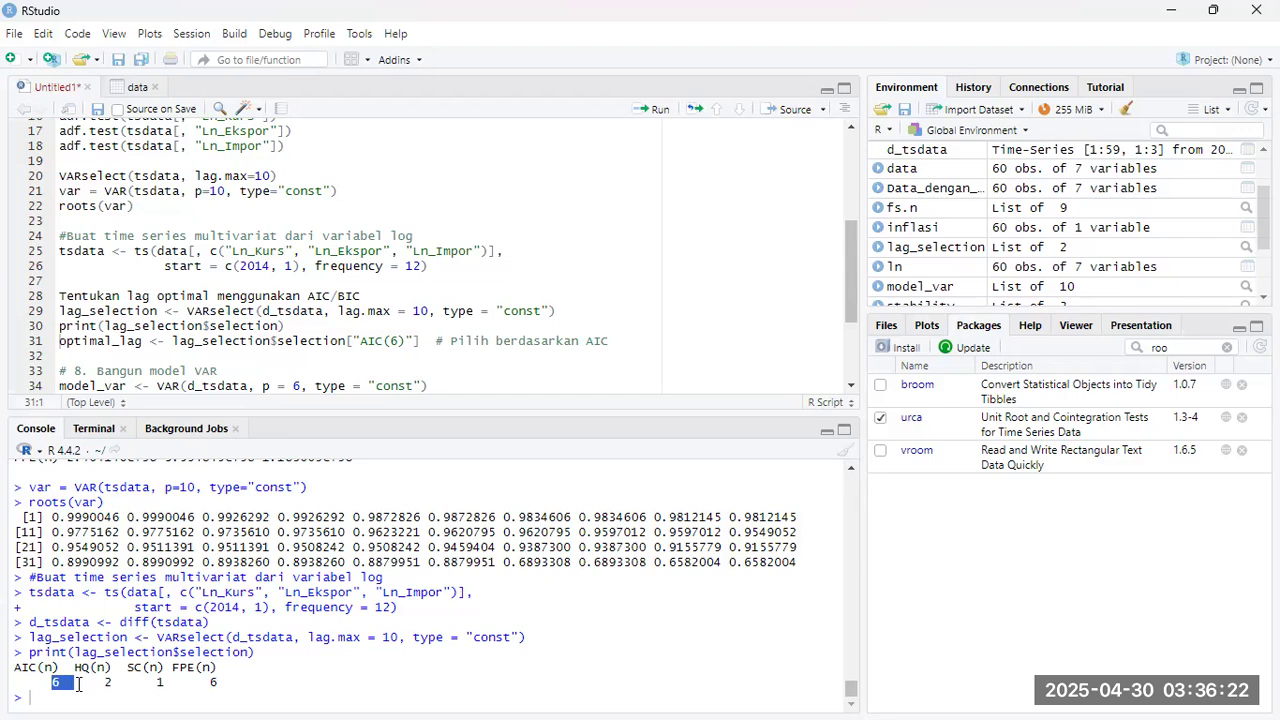
# - Run the line that assigns optimal_lag from lag_selection$selection["AIC(6)"], choosing the lag by AIC
pyautogui.keyDown('shift'); pyautogui.click(184, 344); pyautogui.keyUp('shift')
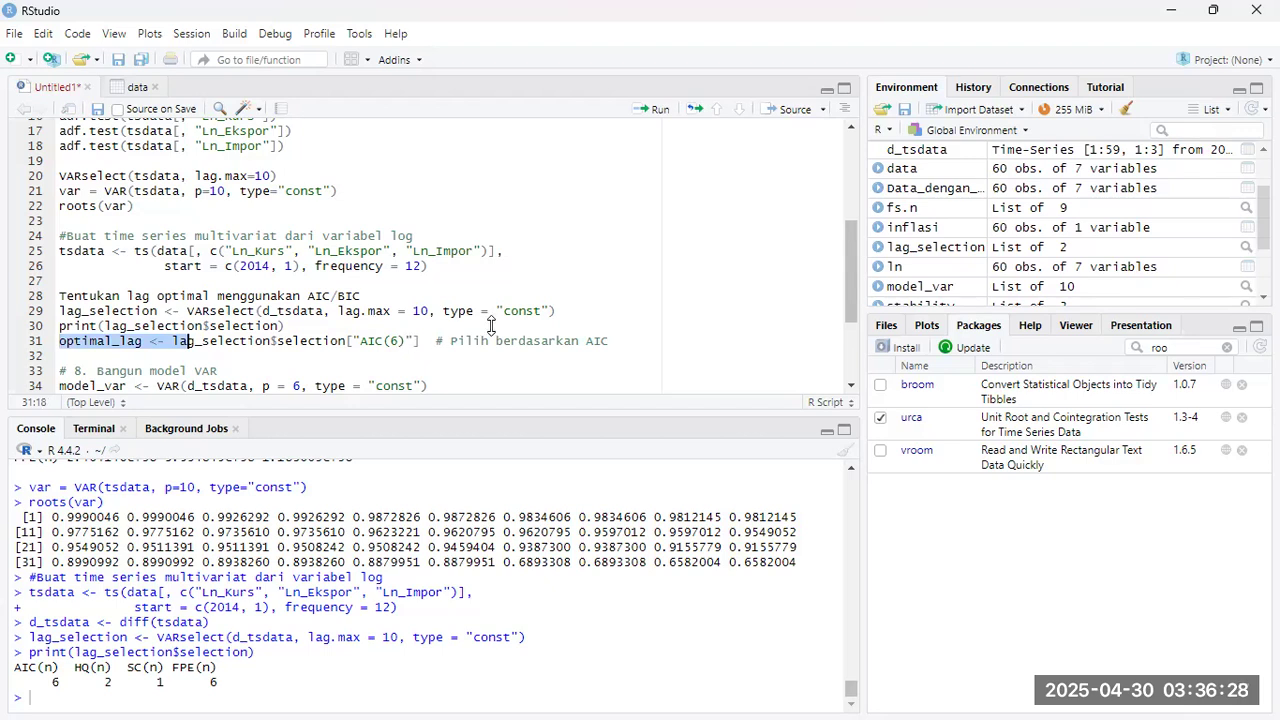
pyautogui.click(406, 341)
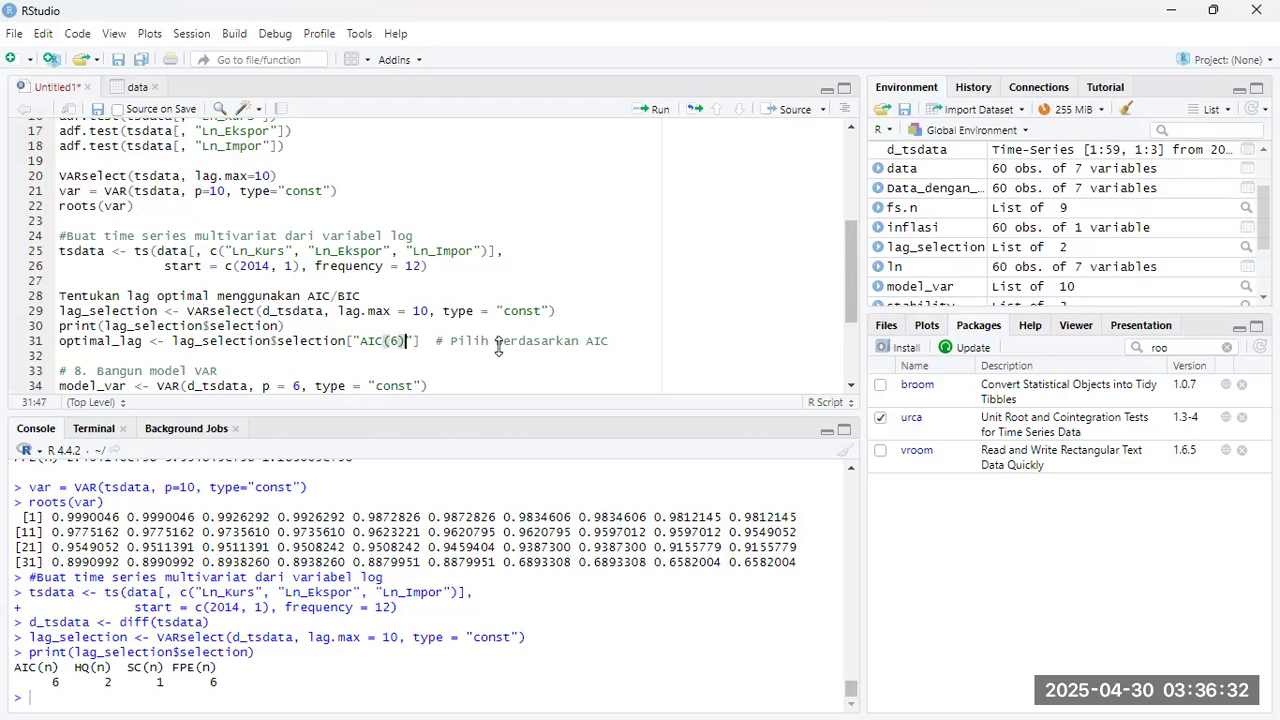
pyautogui.moveTo(608, 341); pyautogui.dragTo(499, 346)
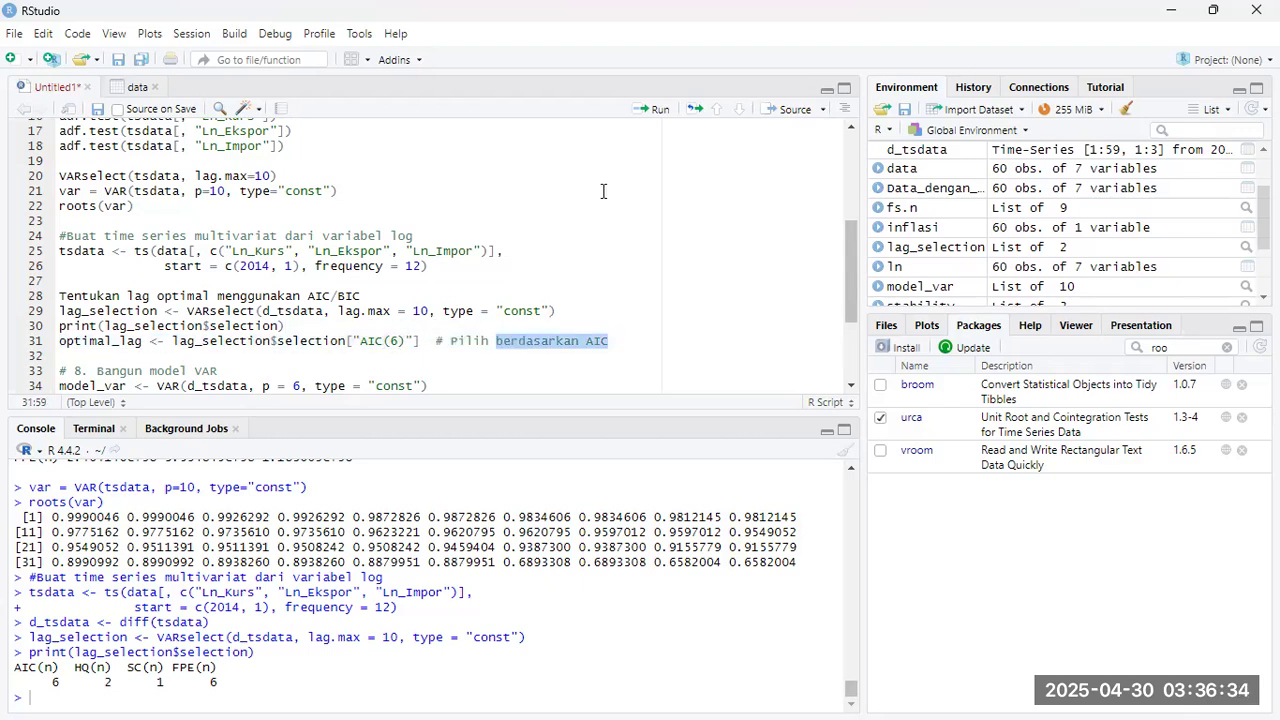
pyautogui.click(428, 341)
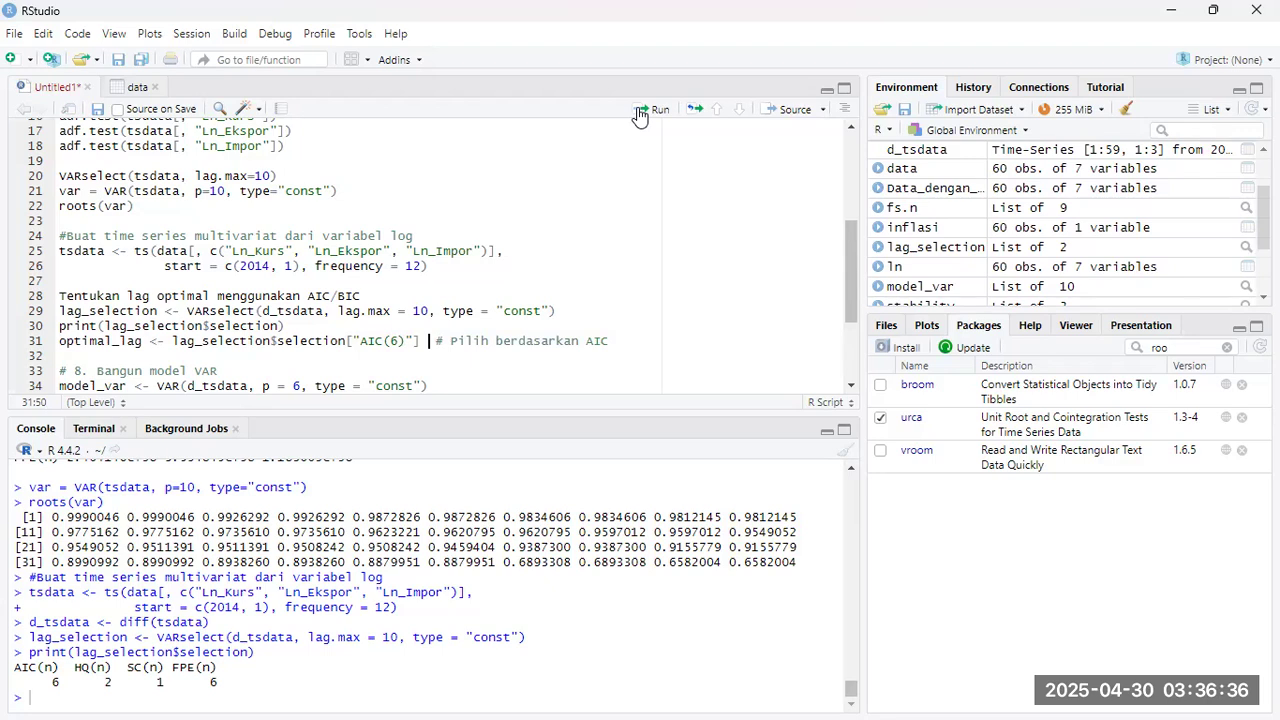
pyautogui.click(651, 109)
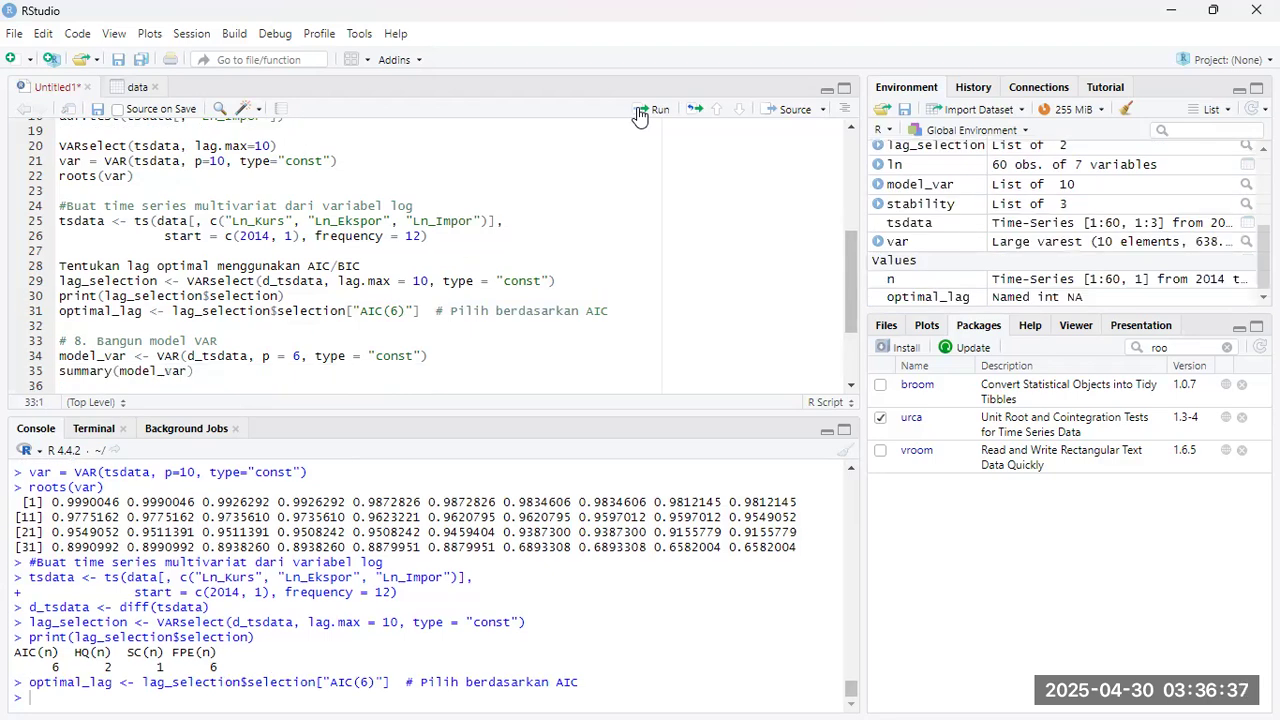
# - Strip the "8." number from the line 33 comment, leaving "# Bangun model VAR"
pyautogui.click(99, 343)
pyautogui.press('BackSpace')
pyautogui.press('BackSpace')
pyautogui.press('BackSpace')
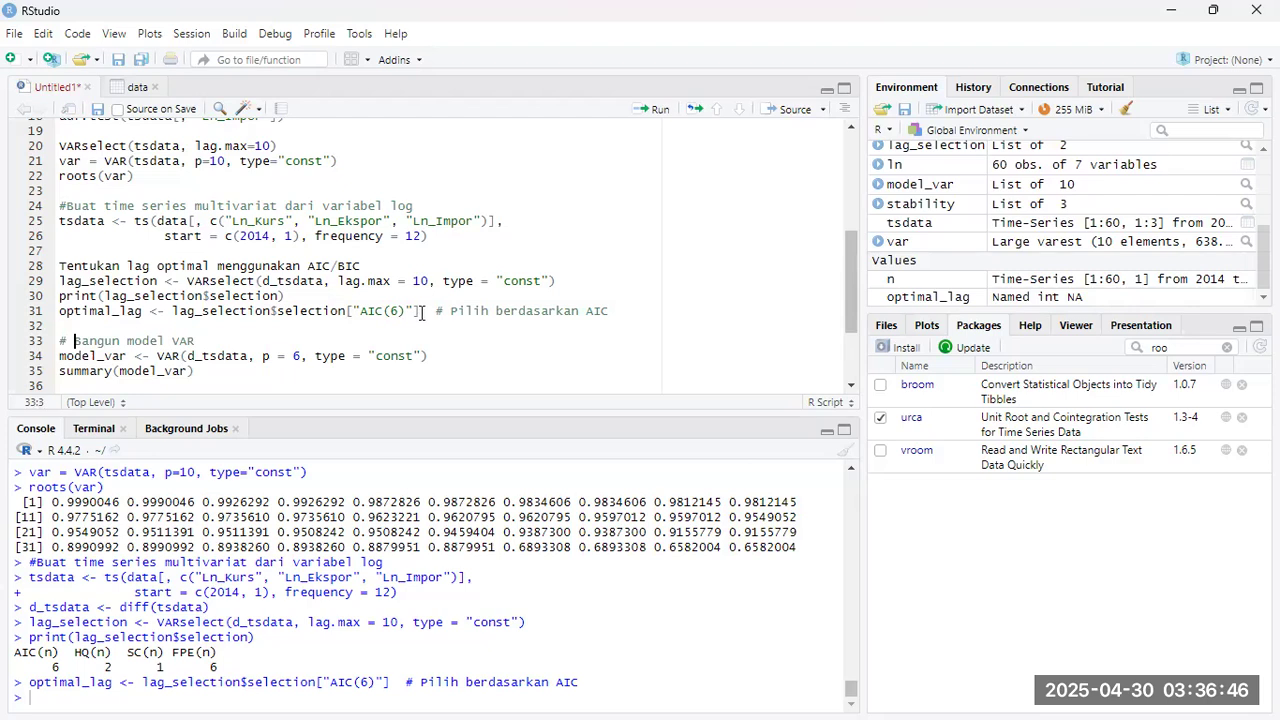
# - Build model_var by running VAR(d_tsdata, p = 6, type = "const") and run summary(model_var)
pyautogui.click(652, 115)
pyautogui.click(650, 115)
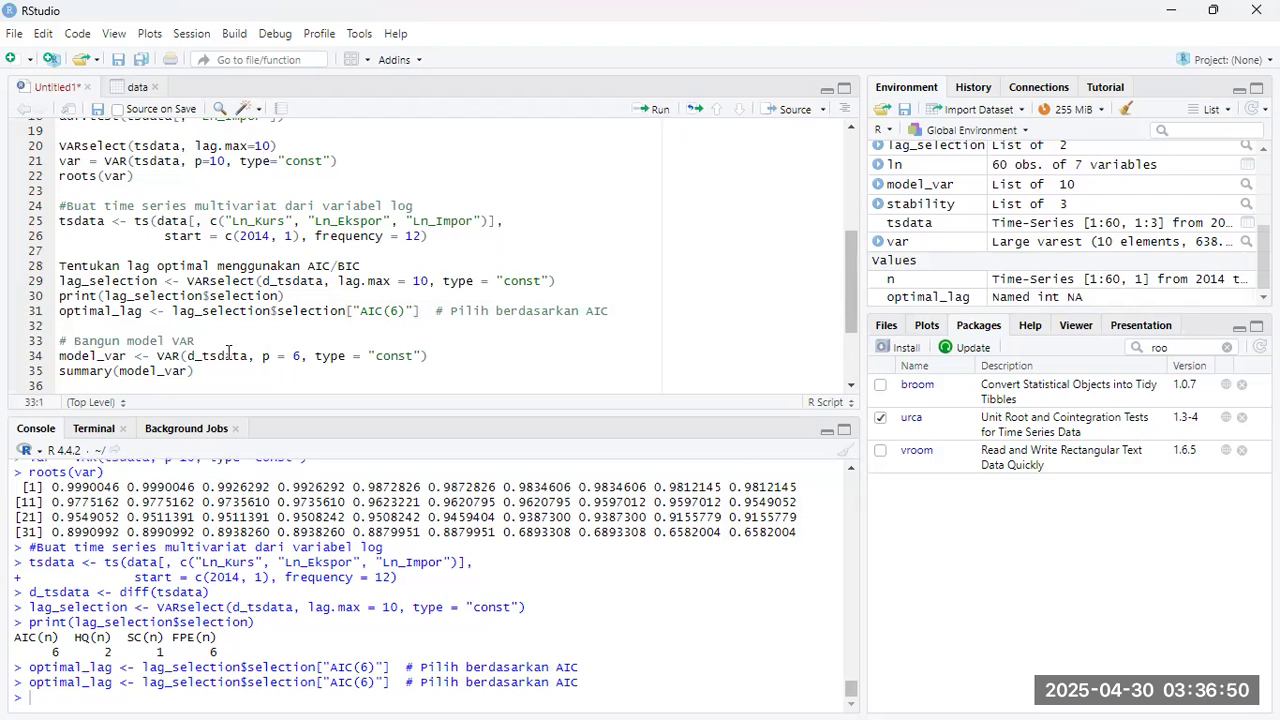
pyautogui.click(444, 358)
pyautogui.doubleClick(290, 358)
pyautogui.press('Left')
pyautogui.press('End')
pyautogui.click(644, 114)
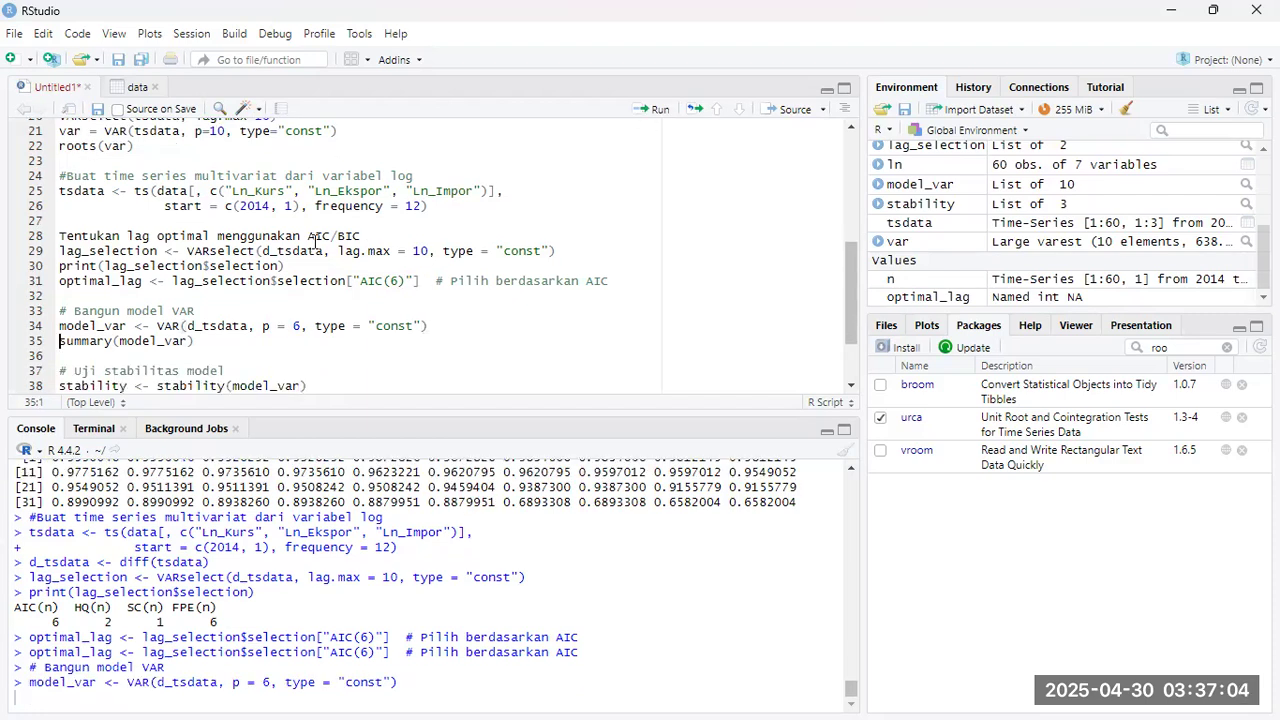
pyautogui.press('End')
pyautogui.click(644, 114)
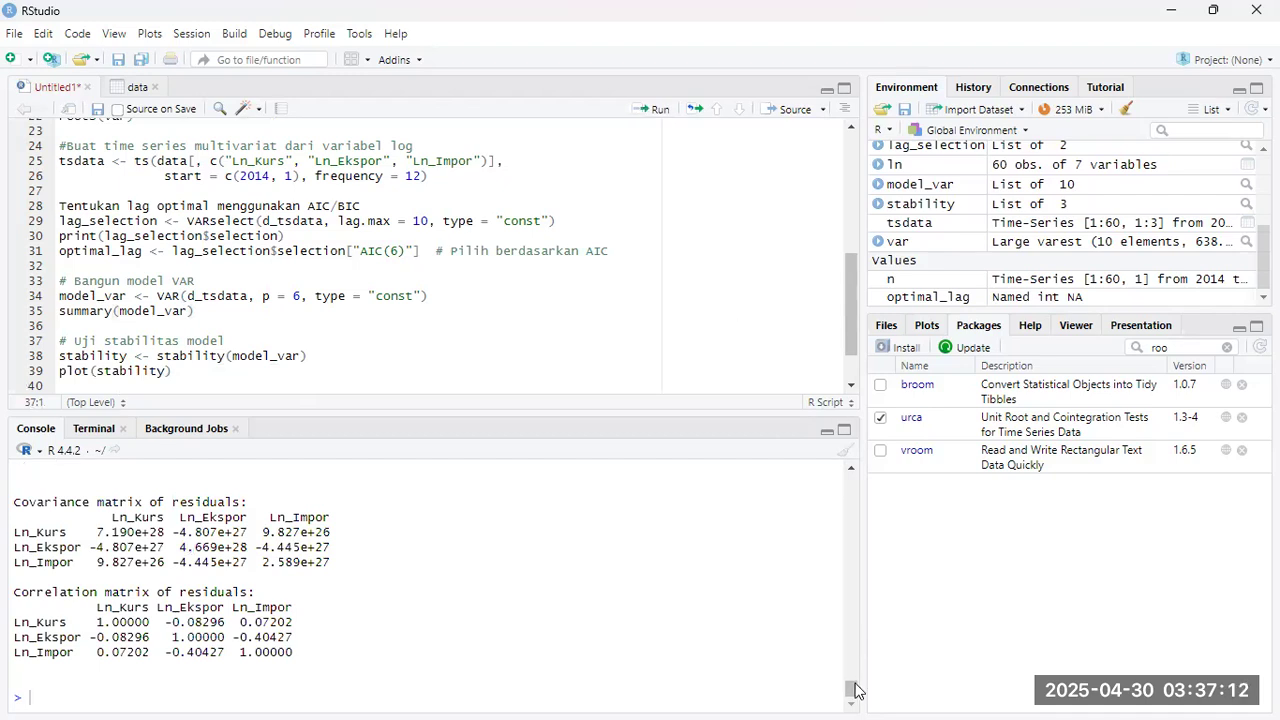
# - Examine the VAR summary output, including each equation's coefficients, the Ln_Kurs equation's p-value and the residual matrices
pyautogui.scroll(2, 853, 690)
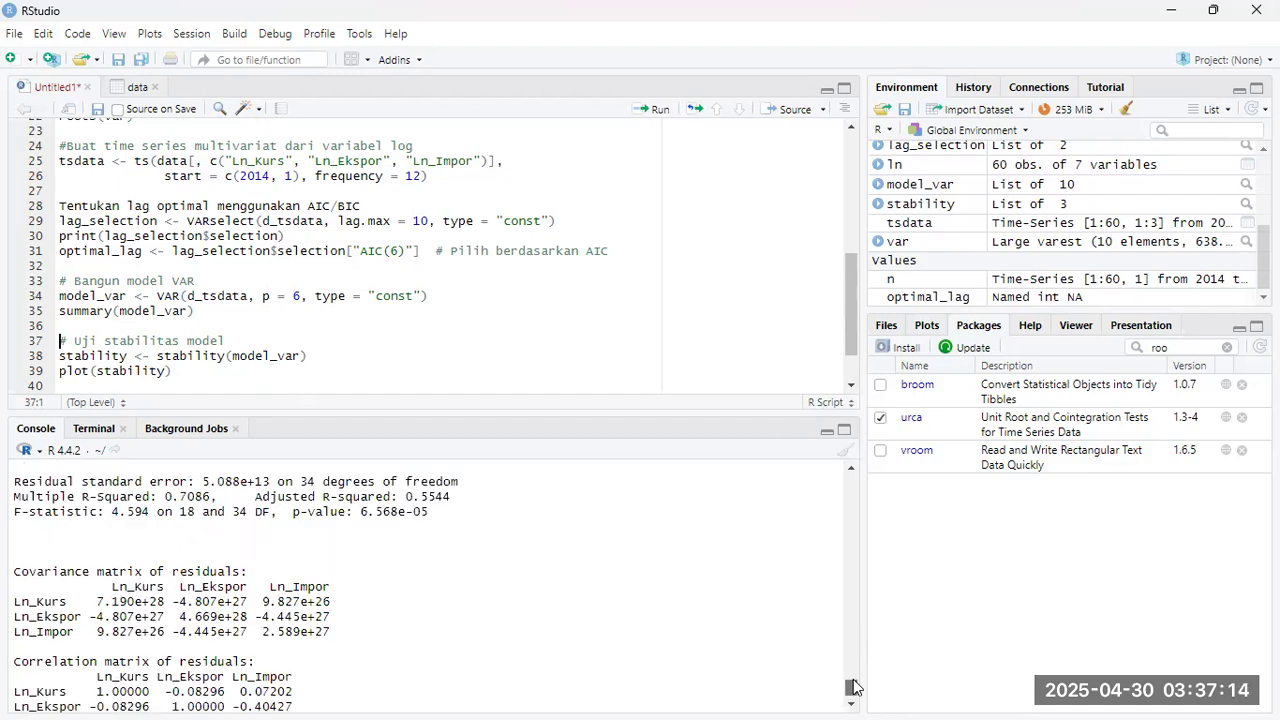
pyautogui.scroll(3, 853, 686)
pyautogui.scroll(3, 853, 682)
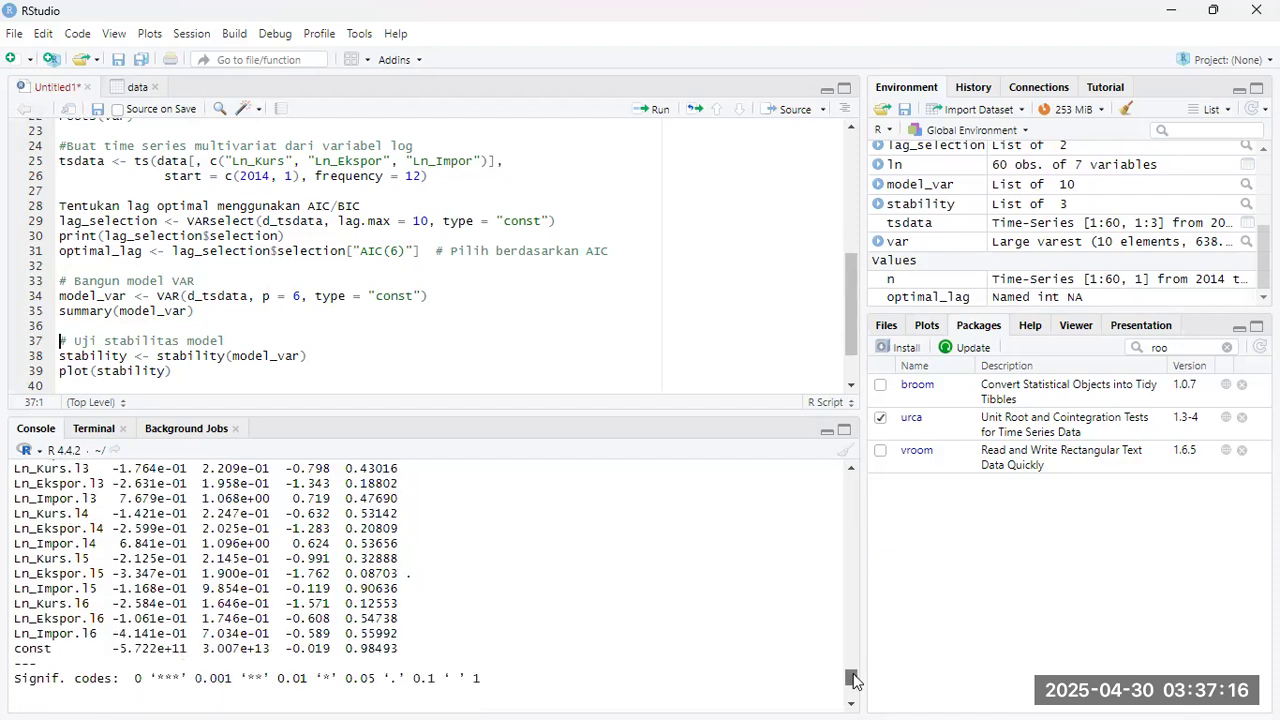
pyautogui.scroll(5, 853, 684)
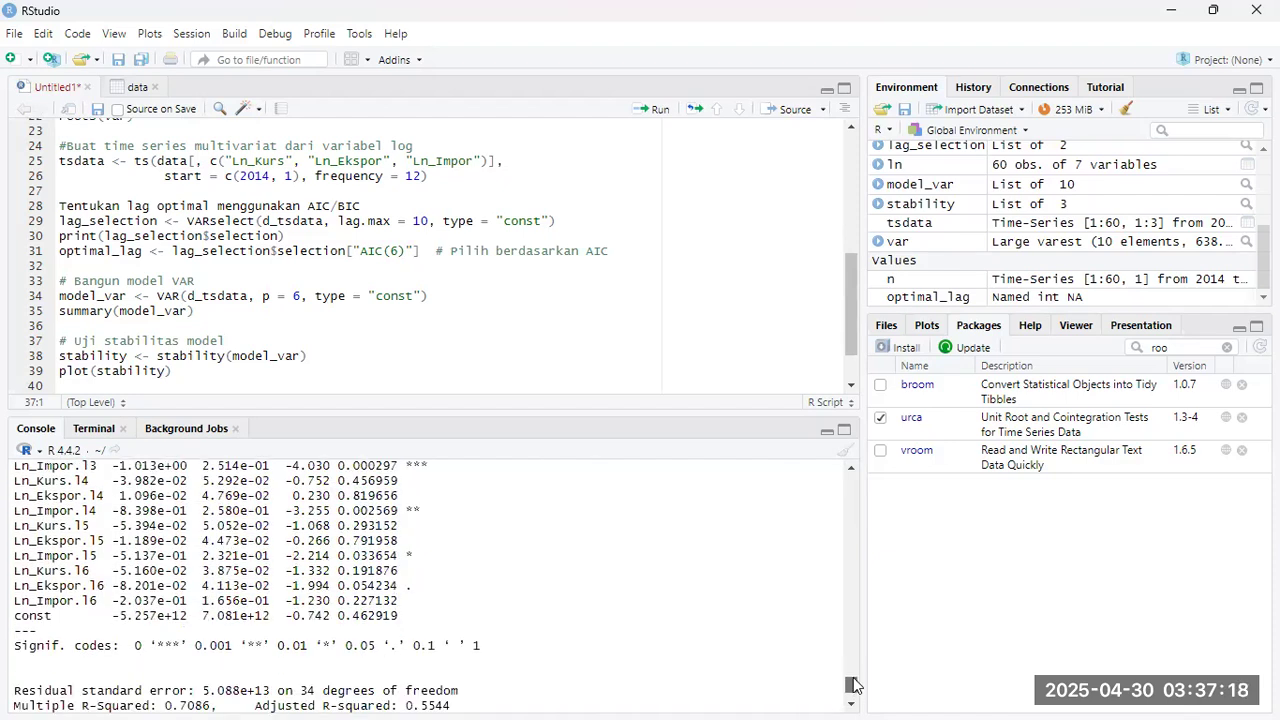
pyautogui.scroll(6, 853, 685)
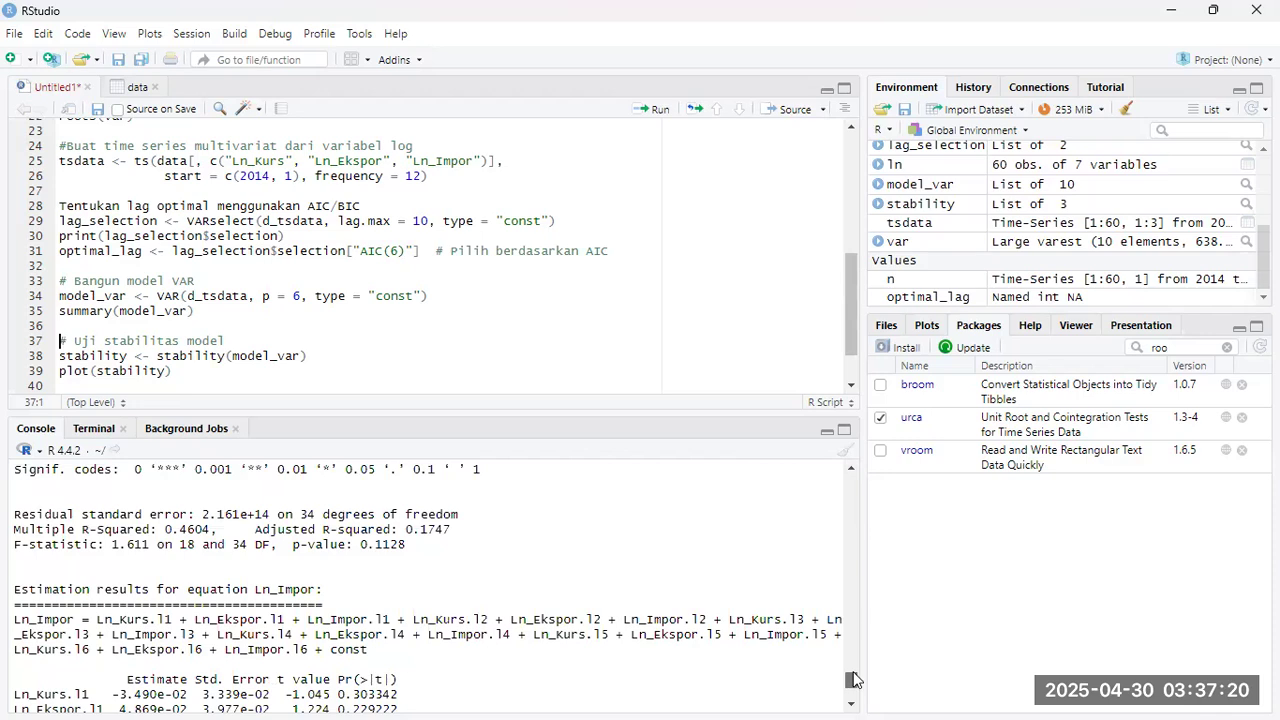
pyautogui.scroll(5, 853, 680)
pyautogui.scroll(5, 856, 676)
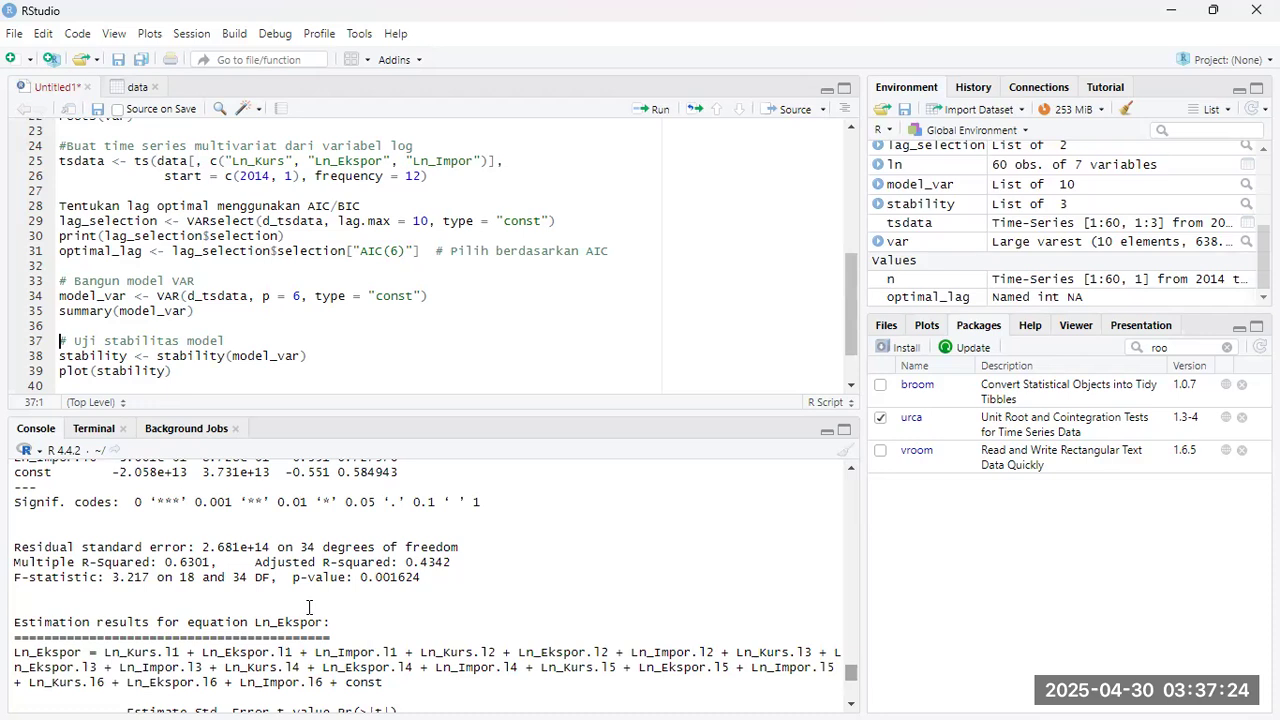
pyautogui.moveTo(435, 570); pyautogui.dragTo(290, 578)
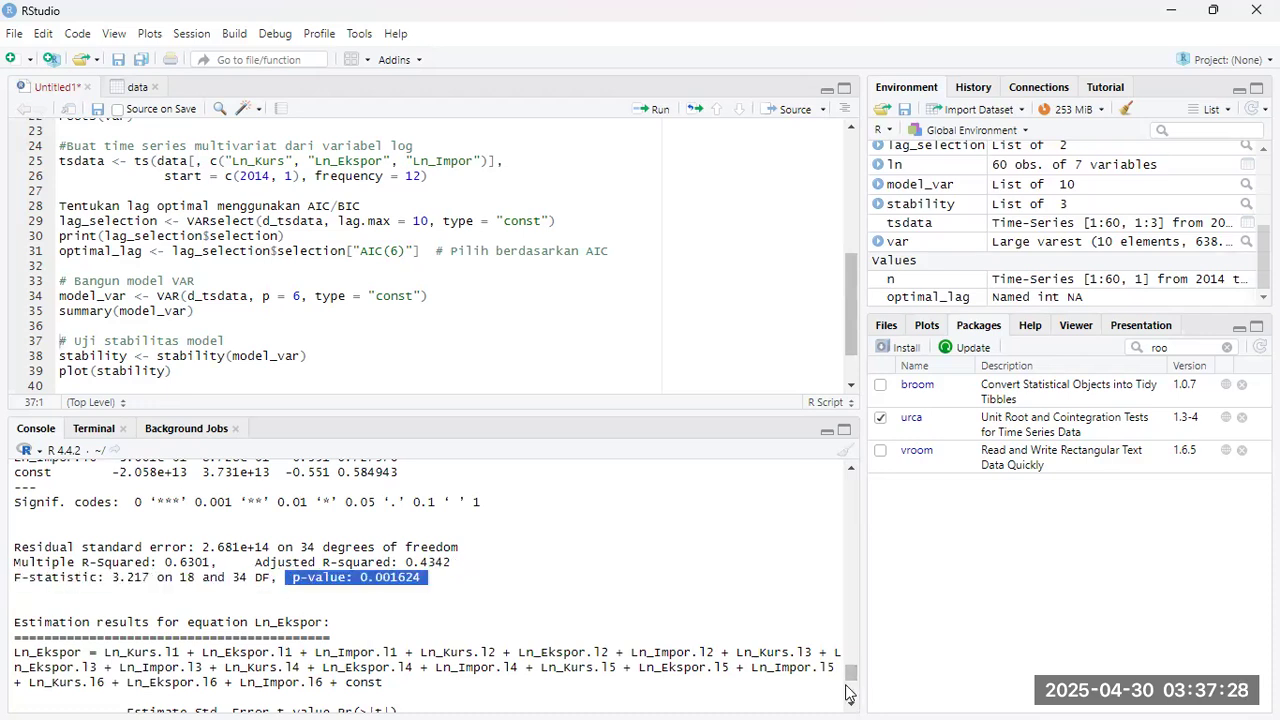
pyautogui.moveTo(848, 686); pyautogui.dragTo(845, 679)
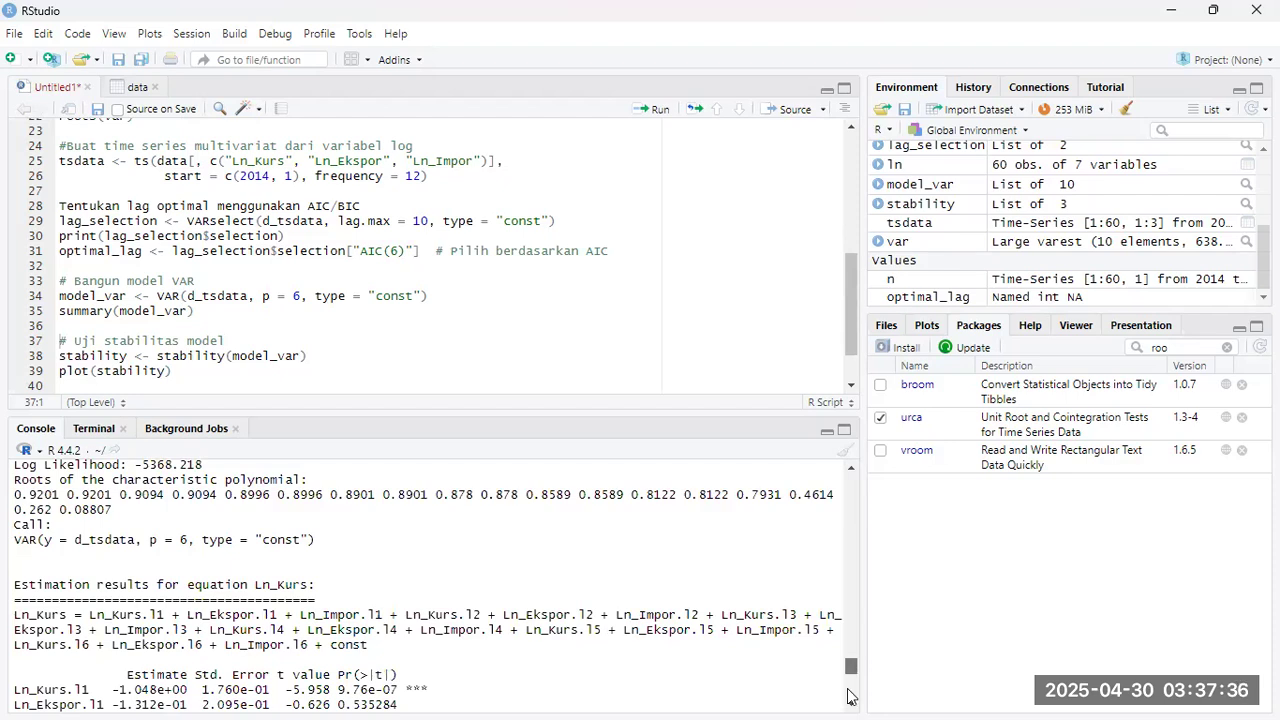
pyautogui.scroll(-2, 849, 694)
pyautogui.moveTo(870, 698); pyautogui.dragTo(868, 708)
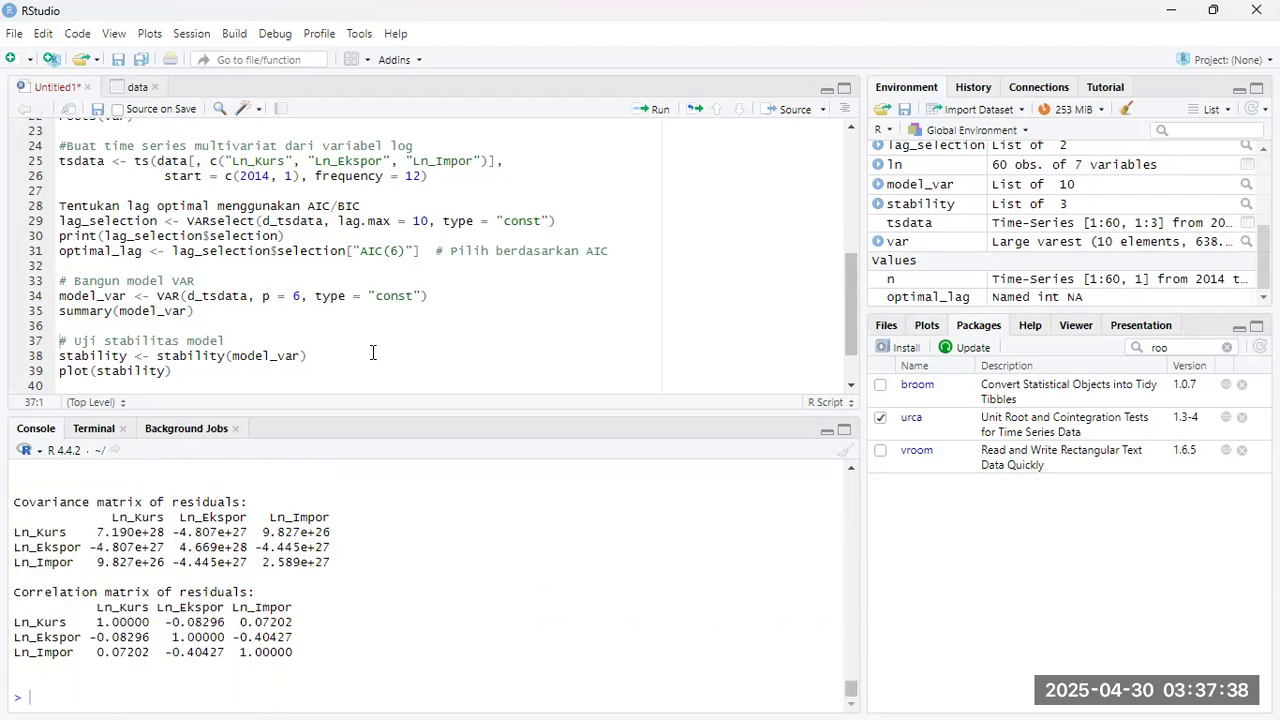
# - Turn on Source on Save for the script
pyautogui.click(316, 356)
pyautogui.click(150, 123)
pyautogui.click(153, 112)
# - Run the model stability test line stability <- stability(model_var)
pyautogui.scroll(1, 851, 290)
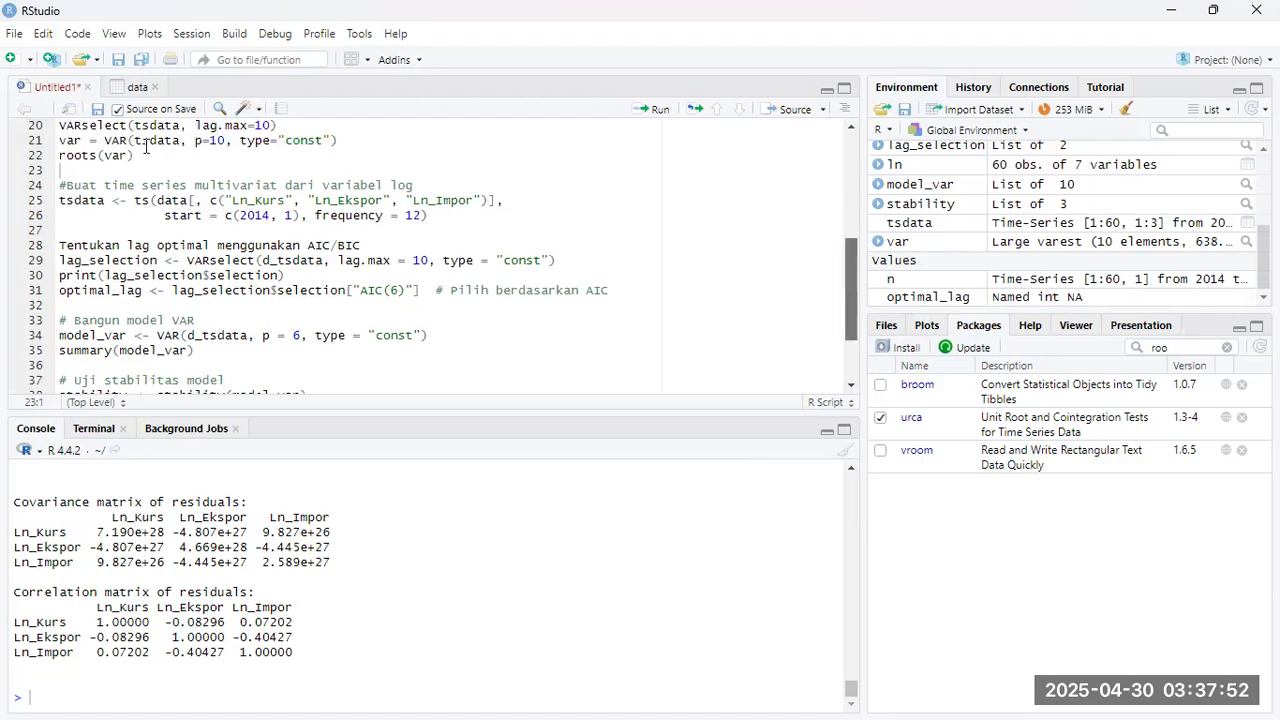
pyautogui.scroll(1, 146, 147)
pyautogui.click(650, 170)
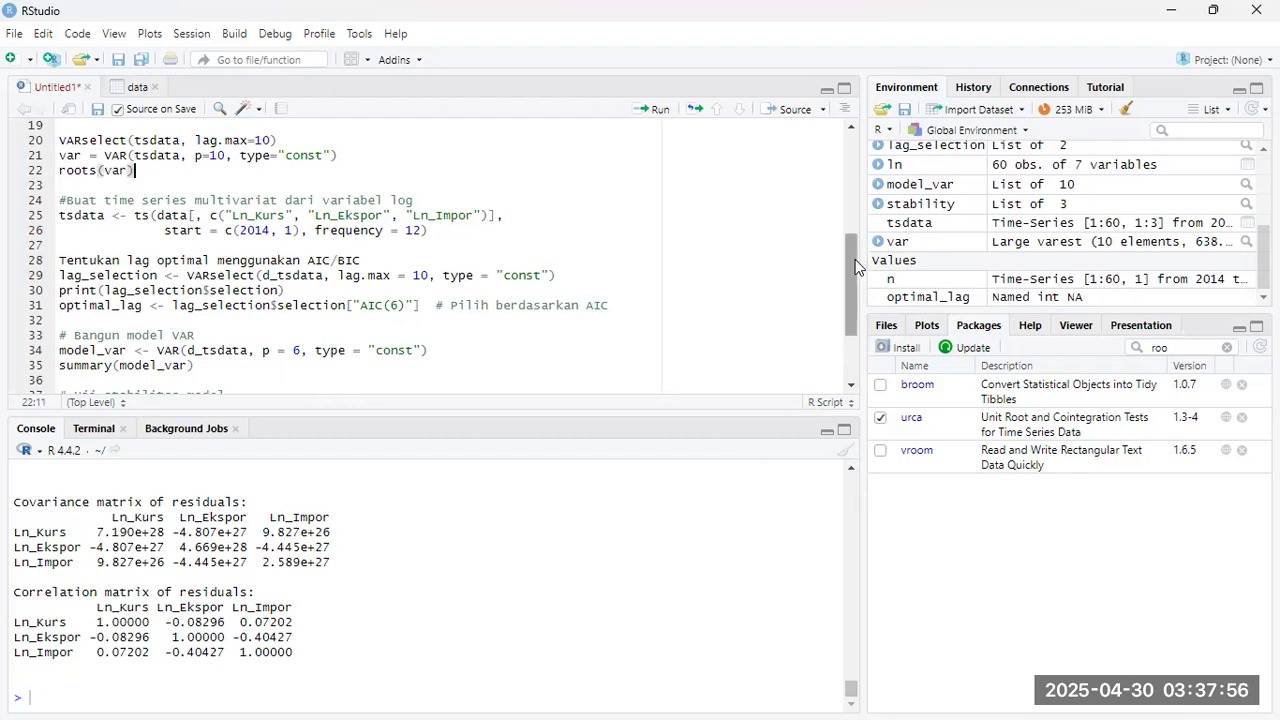
pyautogui.scroll(-3, 746, 317)
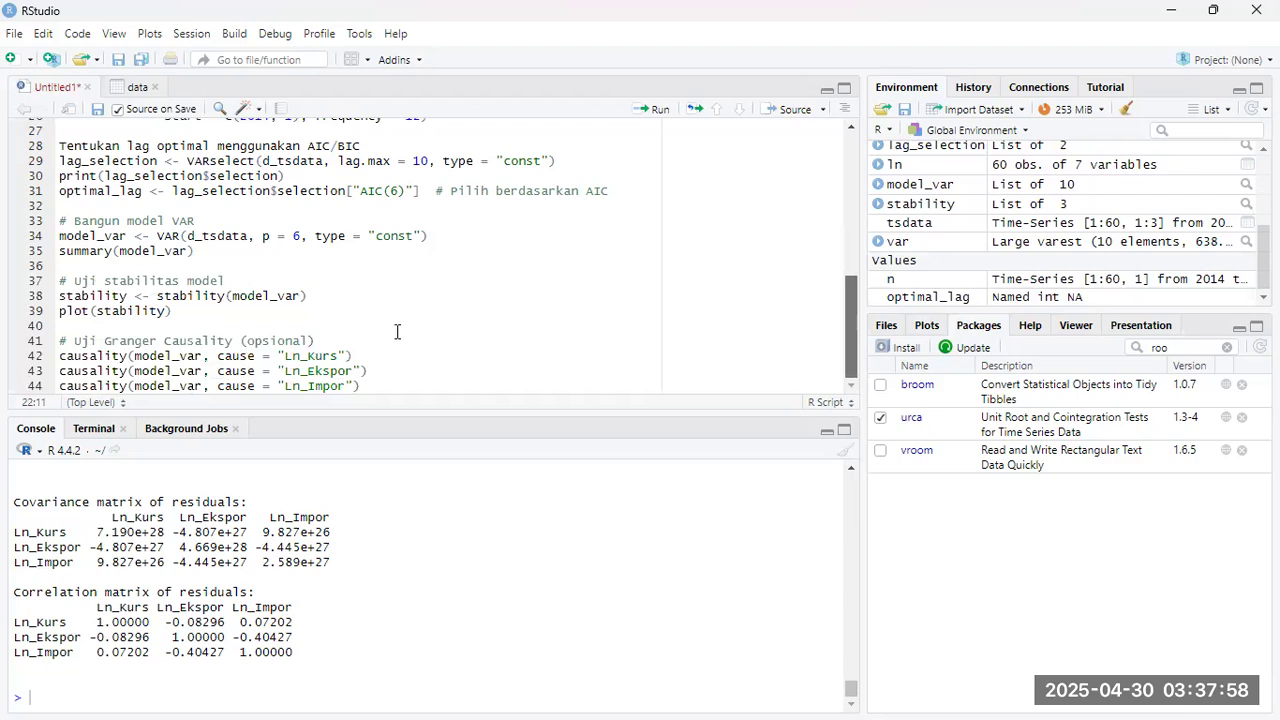
pyautogui.click(324, 302)
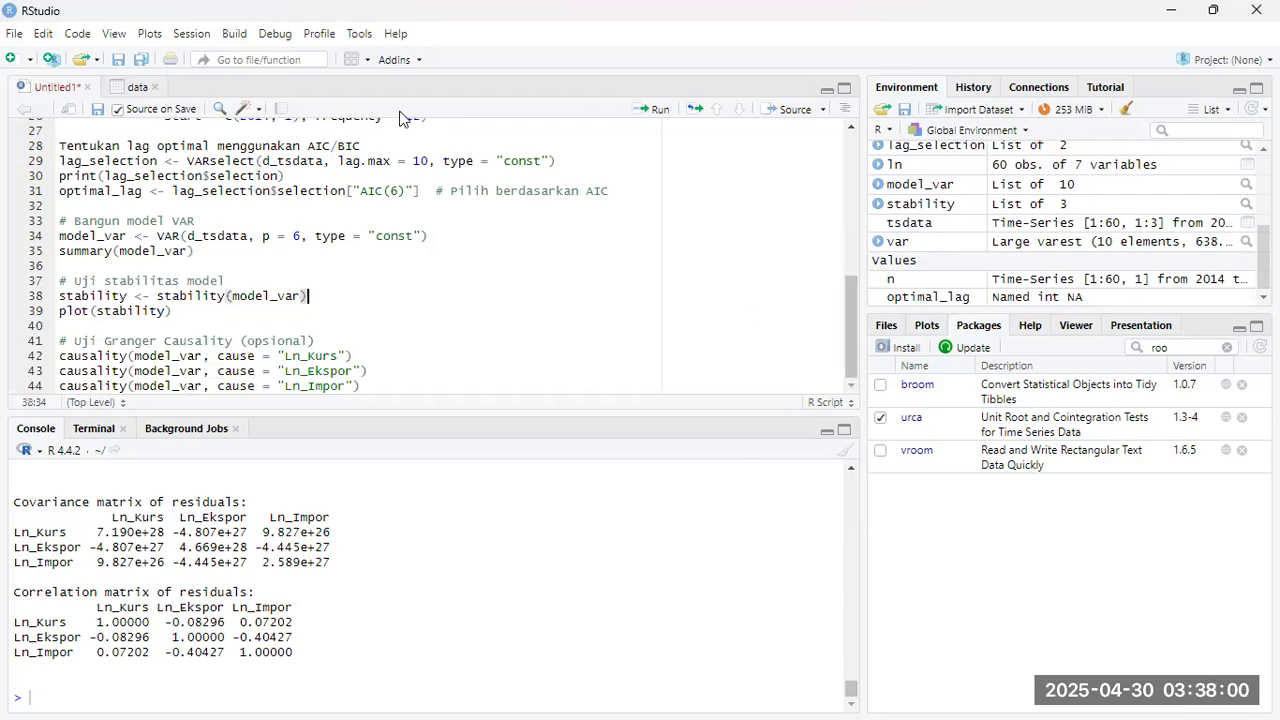
pyautogui.click(652, 109)
pyautogui.press('End')
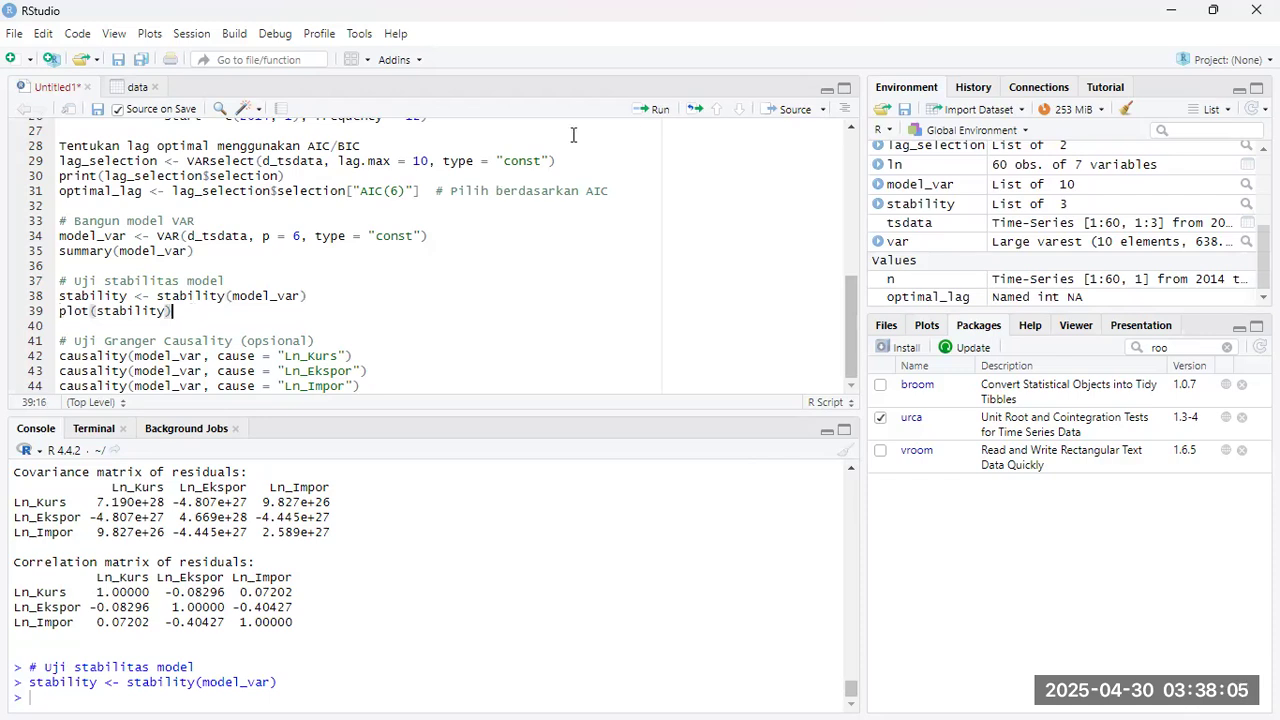
# - Run plot(stability) and widen and heighten the plot area to show the three OLS-CUSUM charts larger
pyautogui.click(638, 117)
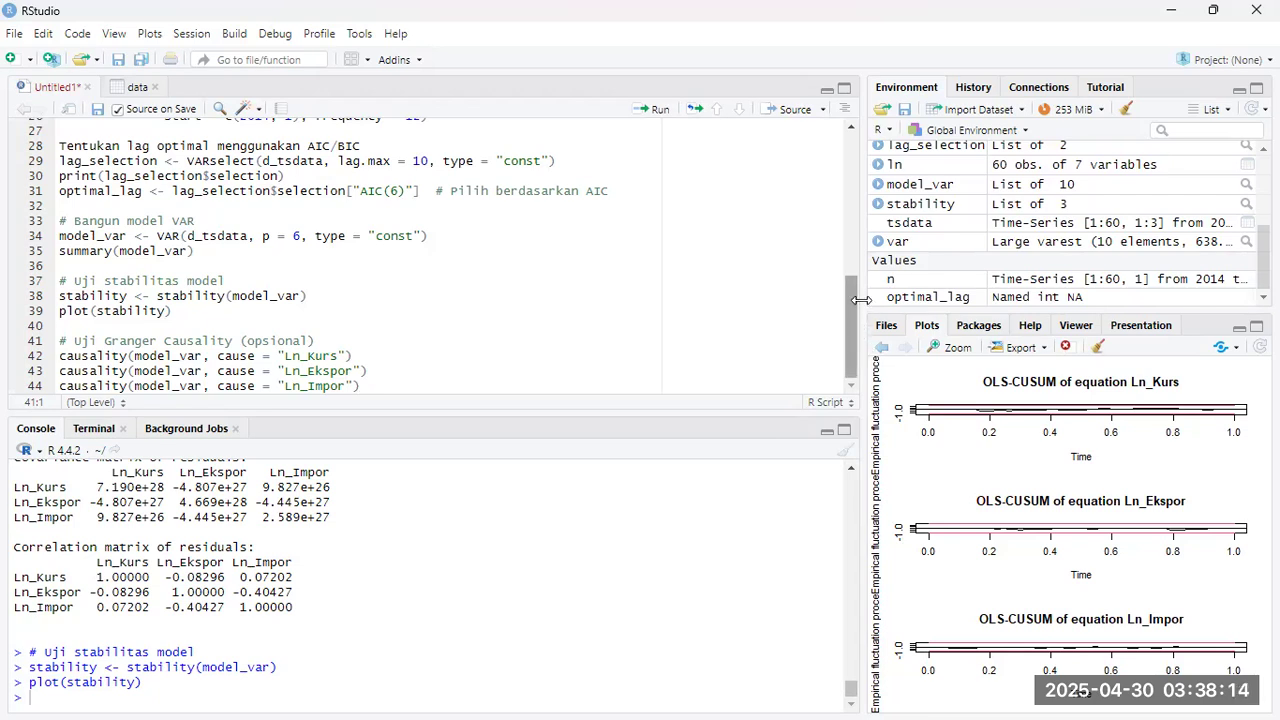
pyautogui.moveTo(742, 300); pyautogui.dragTo(589, 344)
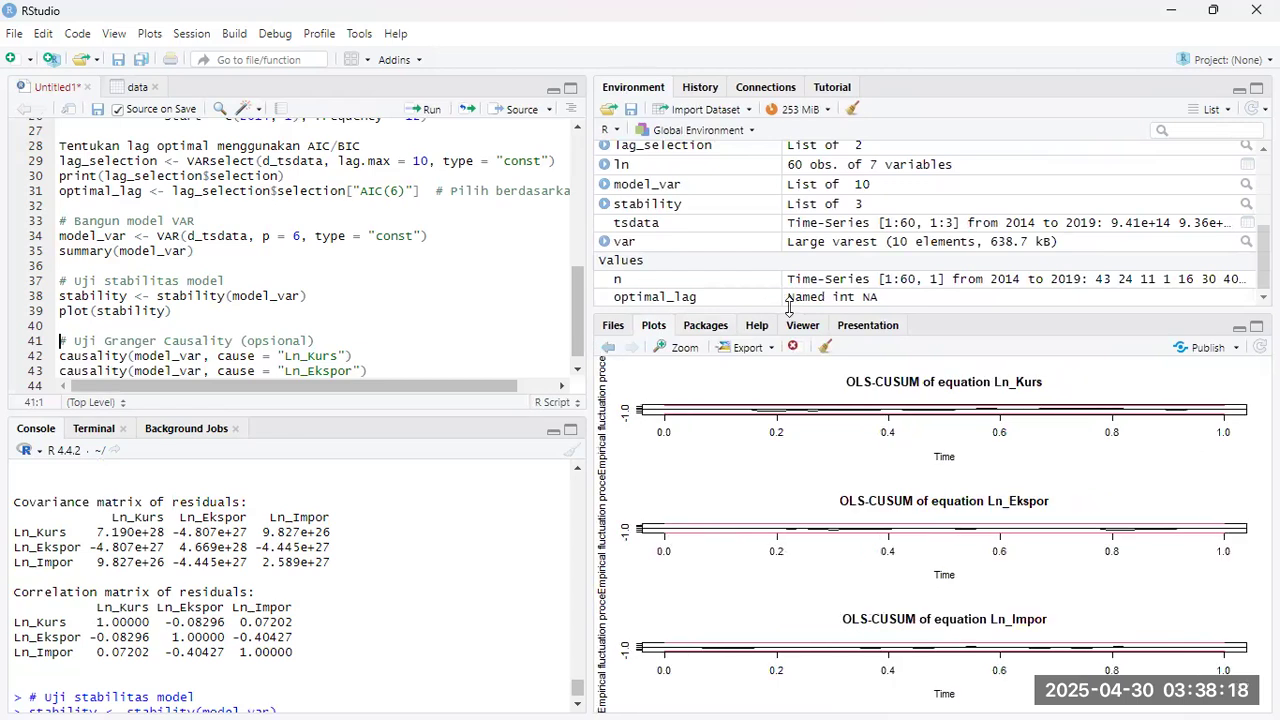
pyautogui.moveTo(796, 310); pyautogui.dragTo(781, 164)
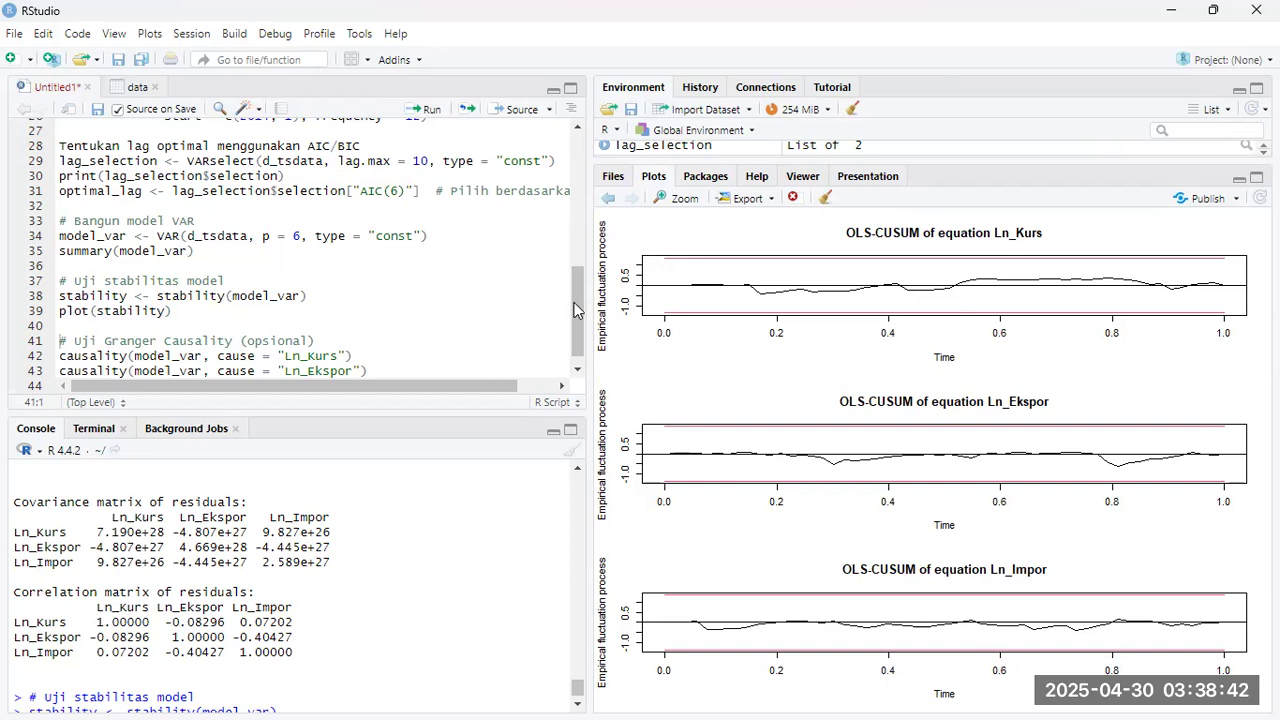
# - Run the Granger causality test on model_var with cause = "Ln_Kurs"
pyautogui.moveTo(576, 318); pyautogui.dragTo(575, 324)
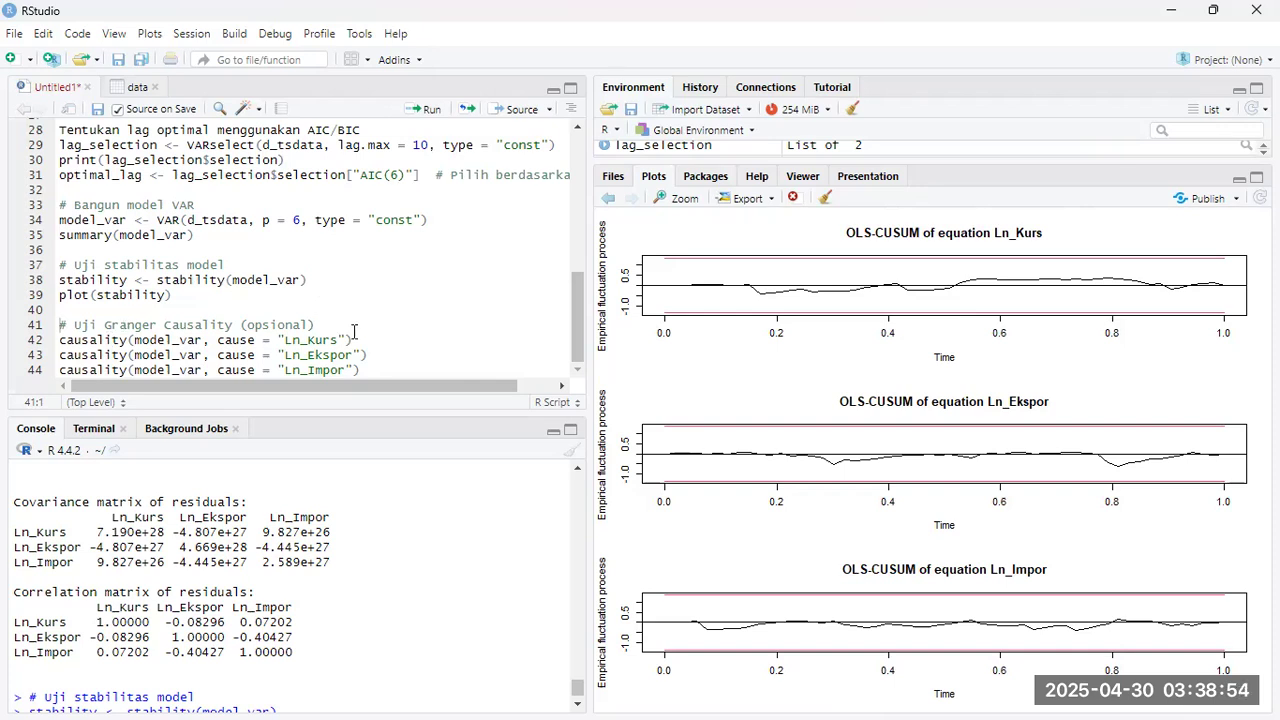
pyautogui.press('Down')
pyautogui.press('End')
pyautogui.click(60, 347)
pyautogui.keyDown('shift'); pyautogui.click(180, 340); pyautogui.keyUp('shift')
pyautogui.moveTo(240, 337); pyautogui.dragTo(362, 340)
pyautogui.press('Right')
pyautogui.click(425, 109)
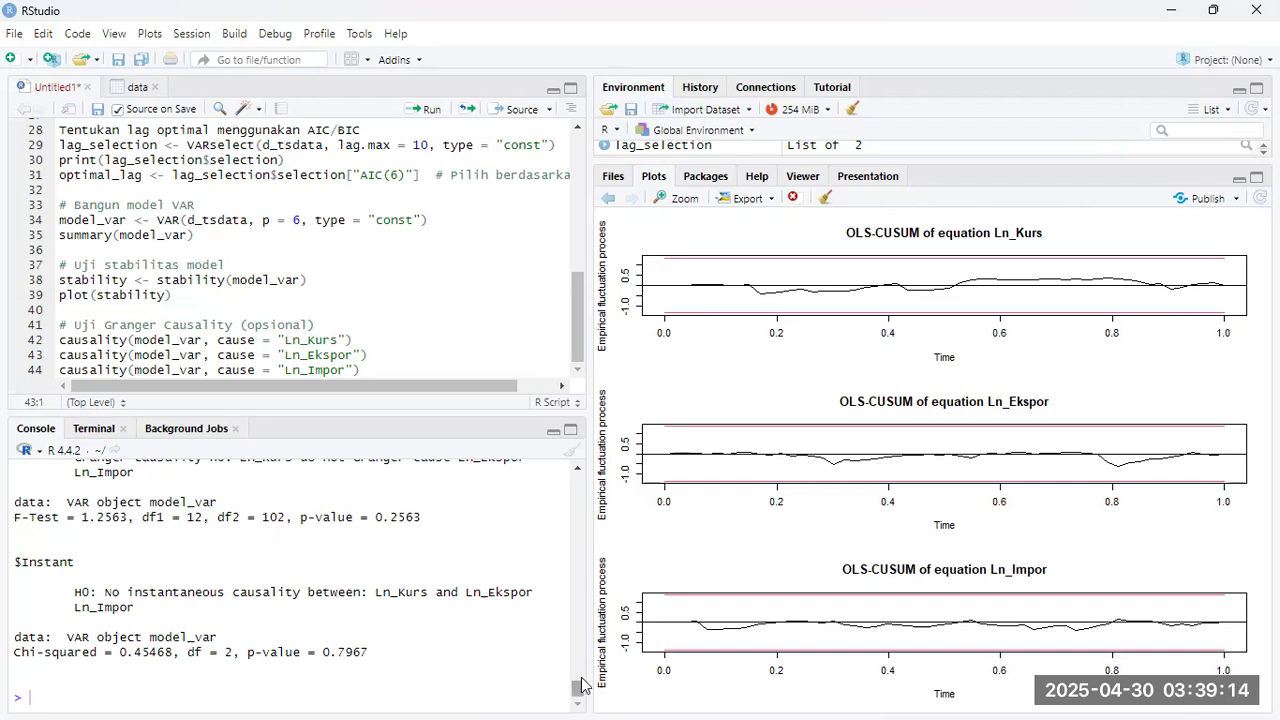
# - Run the Granger causality tests on model_var with cause = "Ln_Ekspor" and with cause = "Ln_Impor"
pyautogui.scroll(10, 581, 692)
pyautogui.scroll(-10, 578, 697)
pyautogui.press('End')
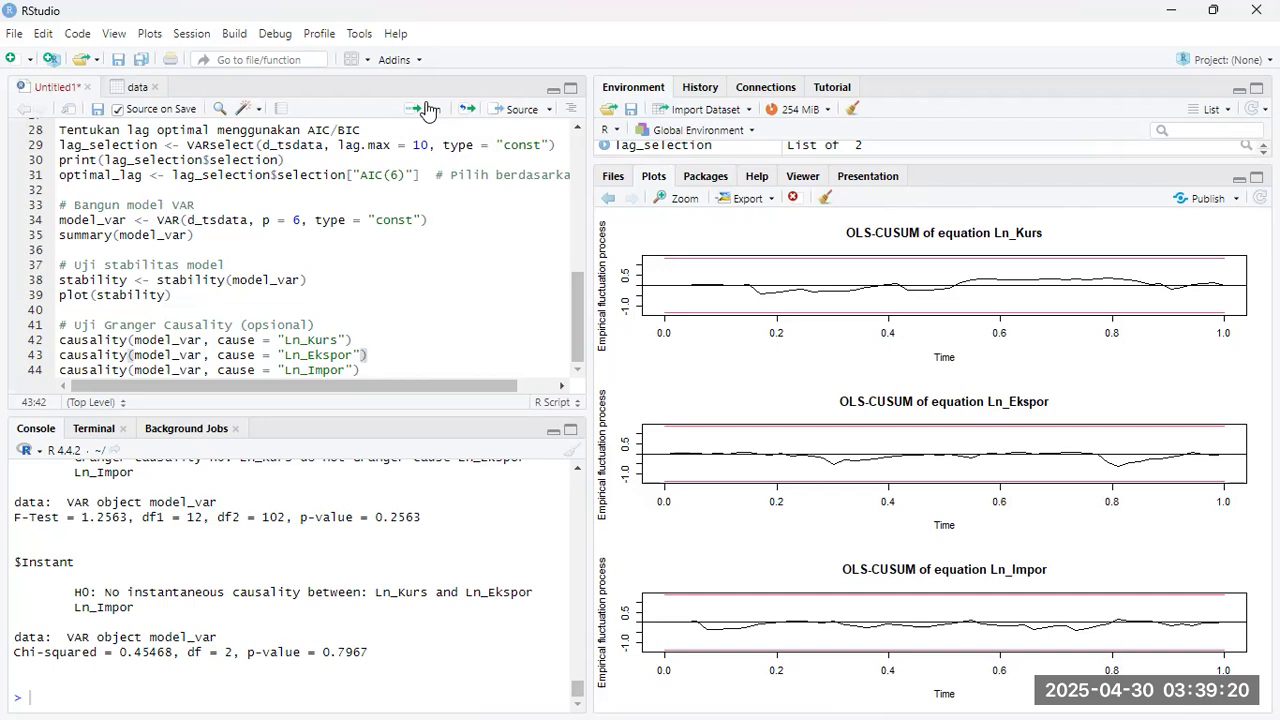
pyautogui.click(426, 108)
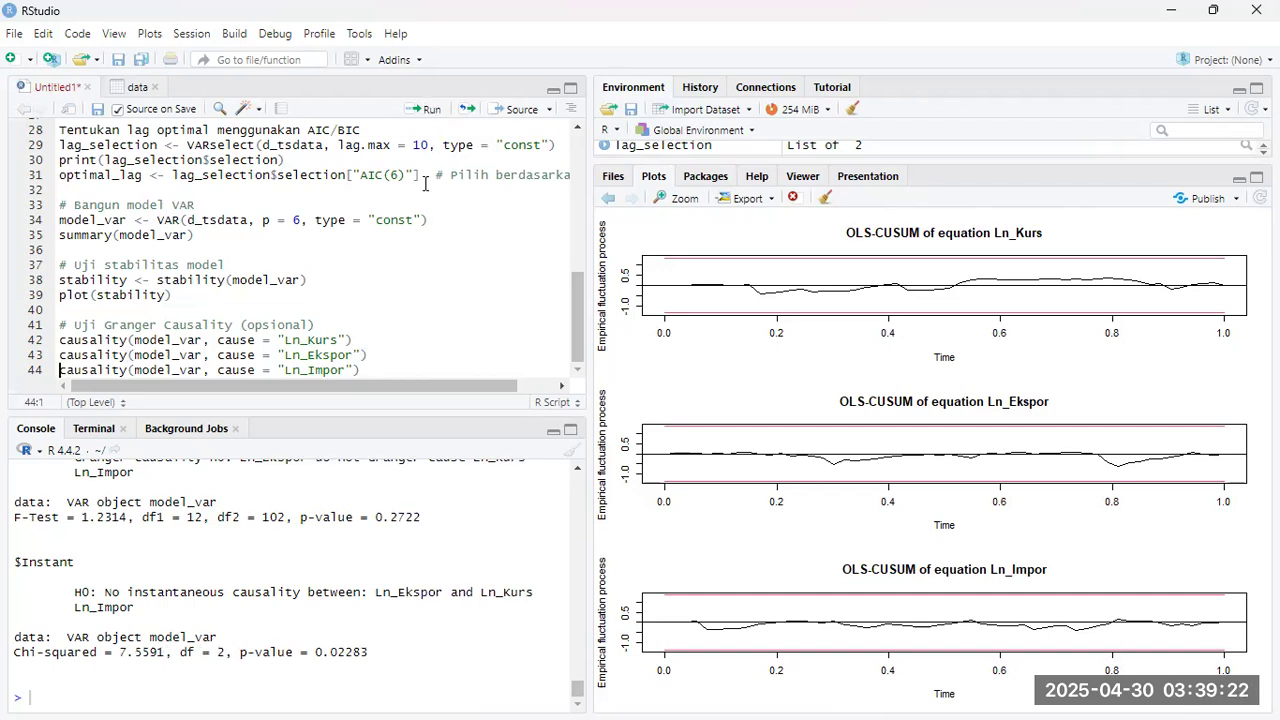
pyautogui.click(375, 366)
pyautogui.click(413, 110)
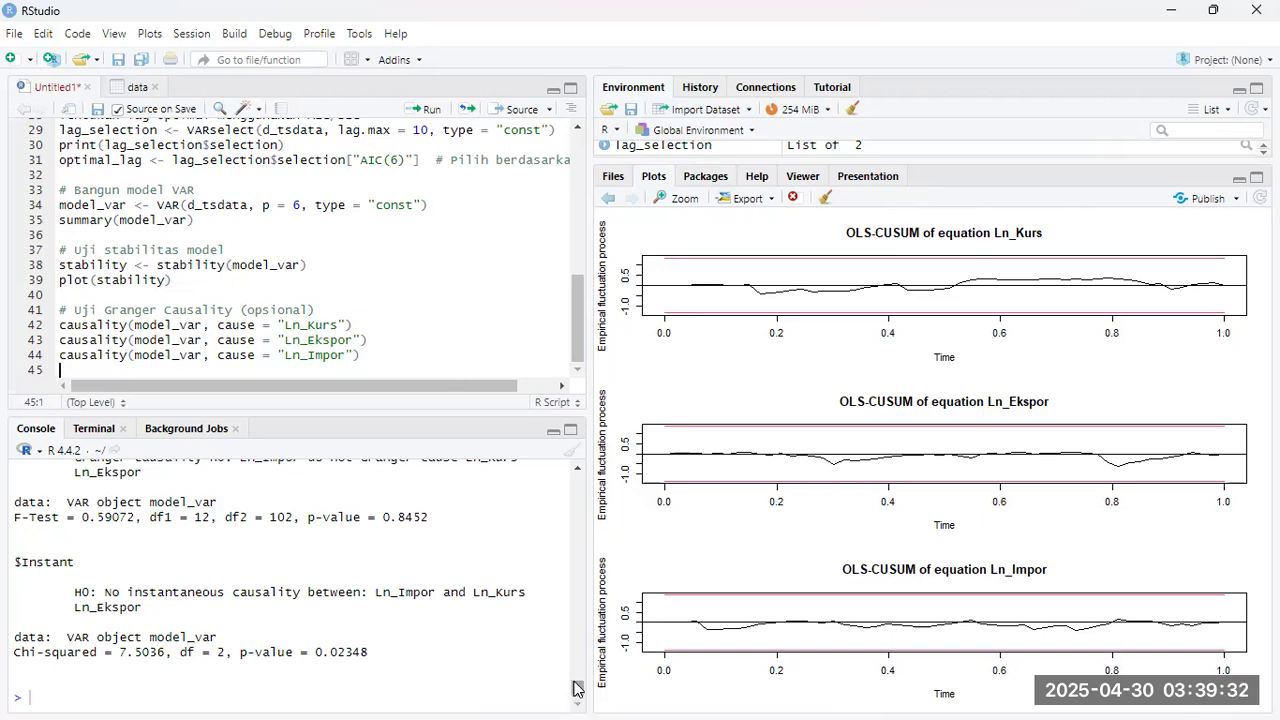
# - Review the causality test results in the console and highlight the p-value of the instantaneous causality test for Ln_Impor
pyautogui.scroll(10, 576, 690)
pyautogui.scroll(-5, 576, 695)
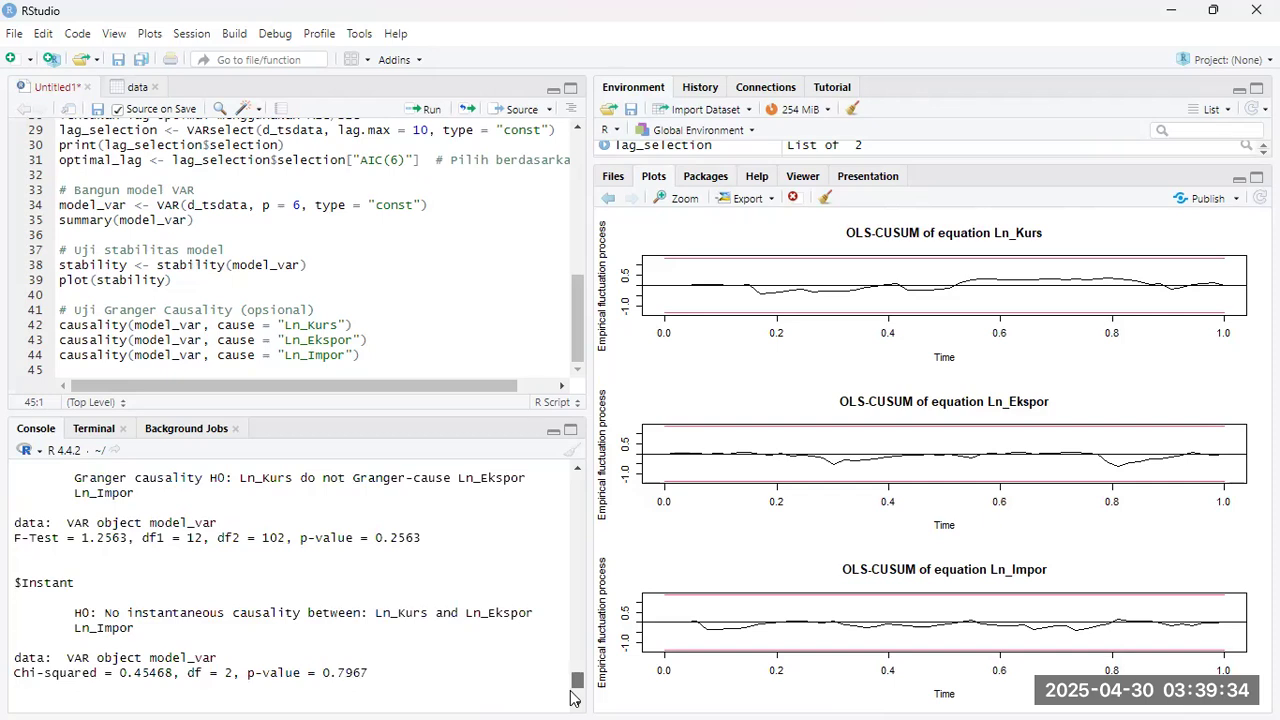
pyautogui.scroll(-5, 574, 697)
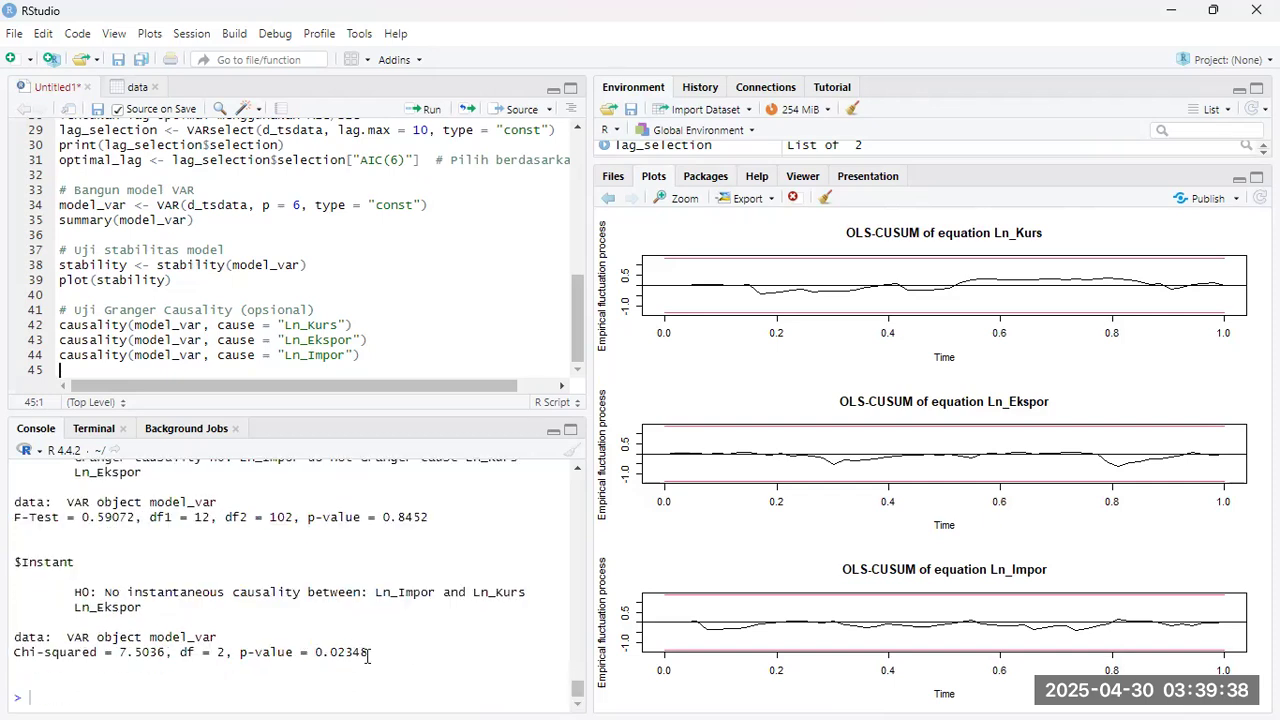
pyautogui.moveTo(370, 655); pyautogui.dragTo(361, 655)
pyautogui.moveTo(243, 655); pyautogui.dragTo(243, 655)
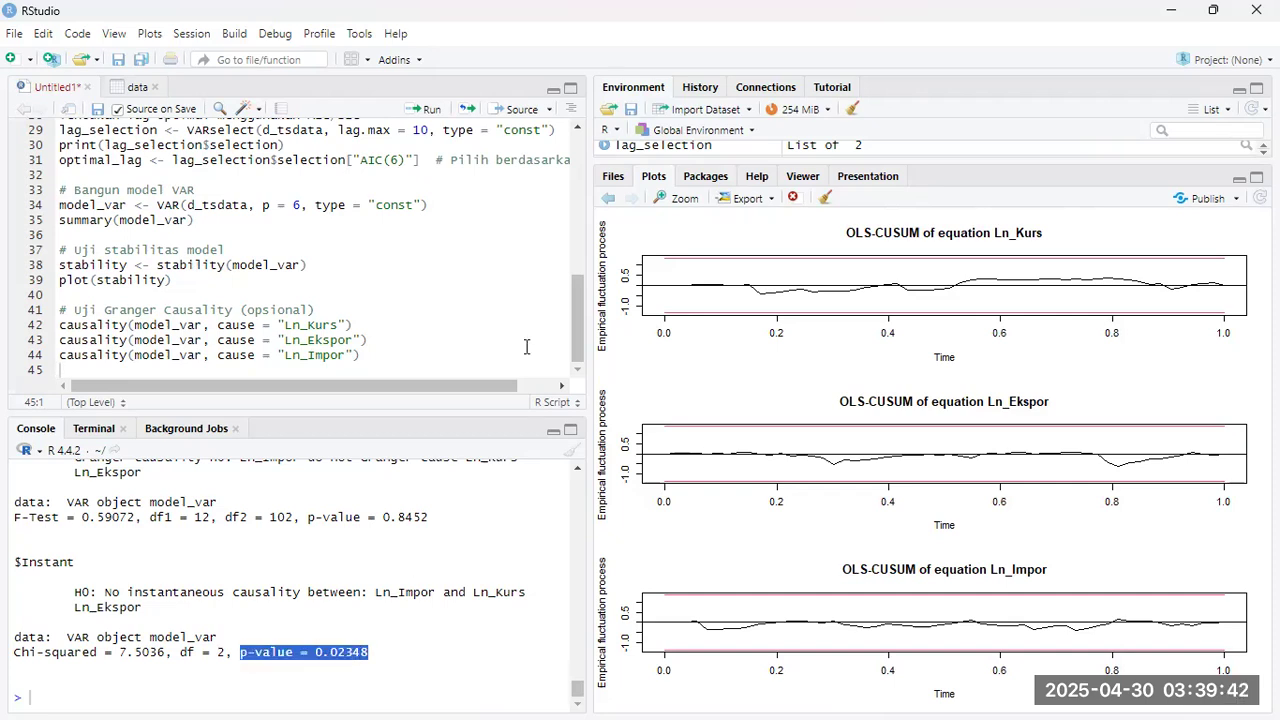